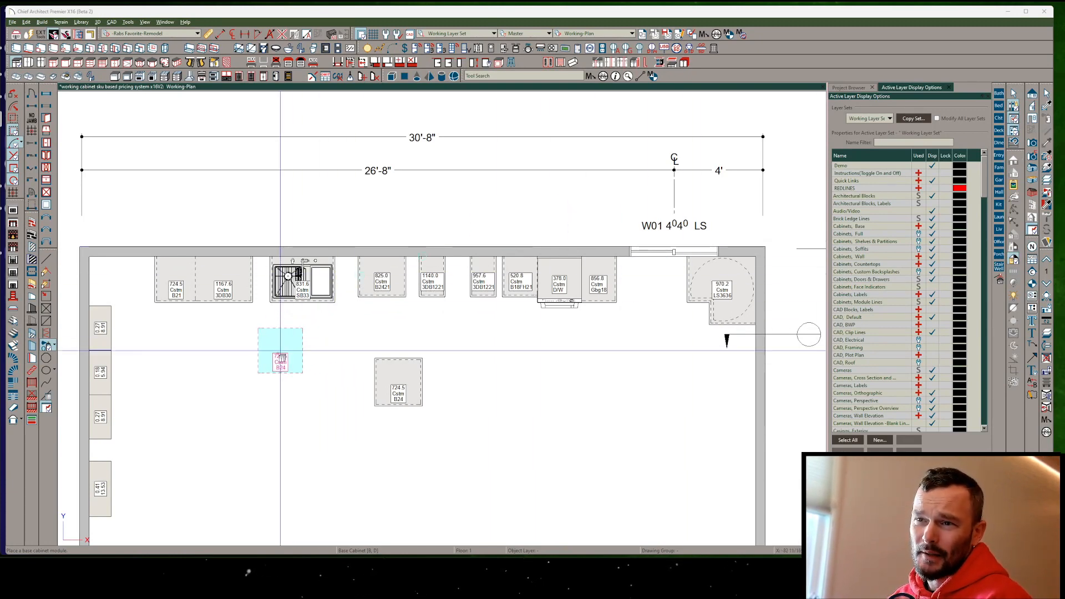
# Examine the macro relationship diagram beside the floor plan and compare it with the labelled cabinets along the wall.
pyautogui.moveTo(702, 323); pyautogui.dragTo(212, 447, button='middle')
pyautogui.moveTo(474, 373); pyautogui.dragTo(220, 339, button='middle')
pyautogui.scroll(2, 261, 349)
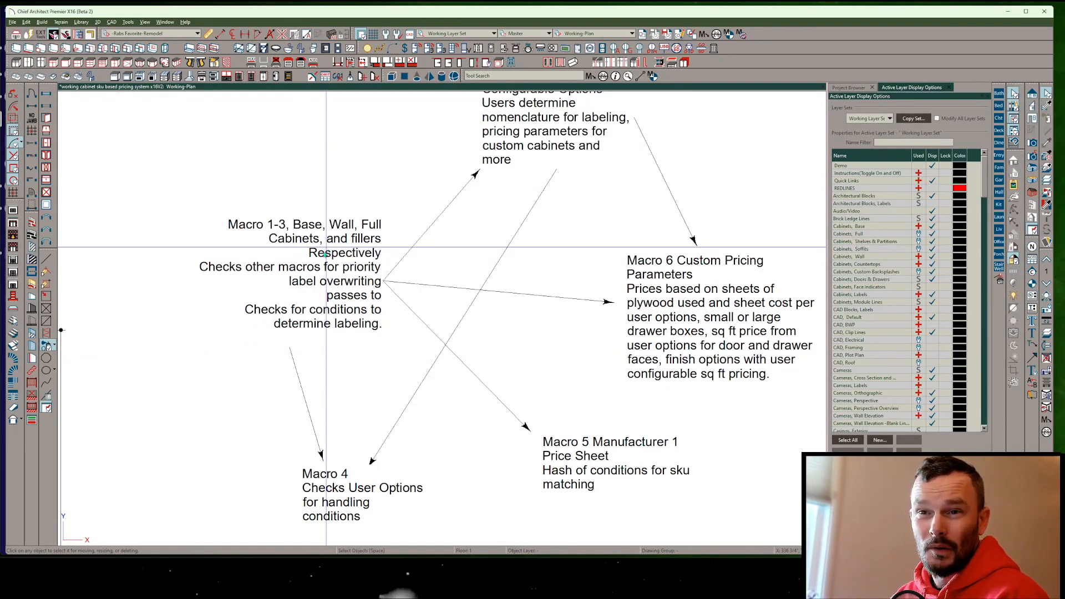
pyautogui.scroll(-3, 197, 329)
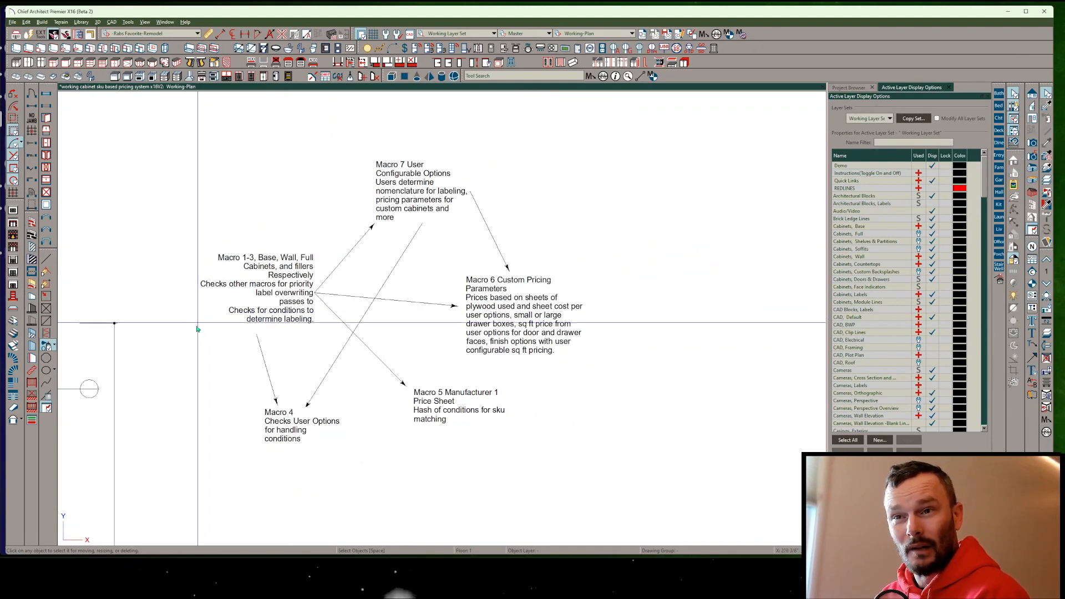
pyautogui.scroll(-1, 198, 329)
pyautogui.moveTo(197, 329); pyautogui.dragTo(609, 237, button='middle')
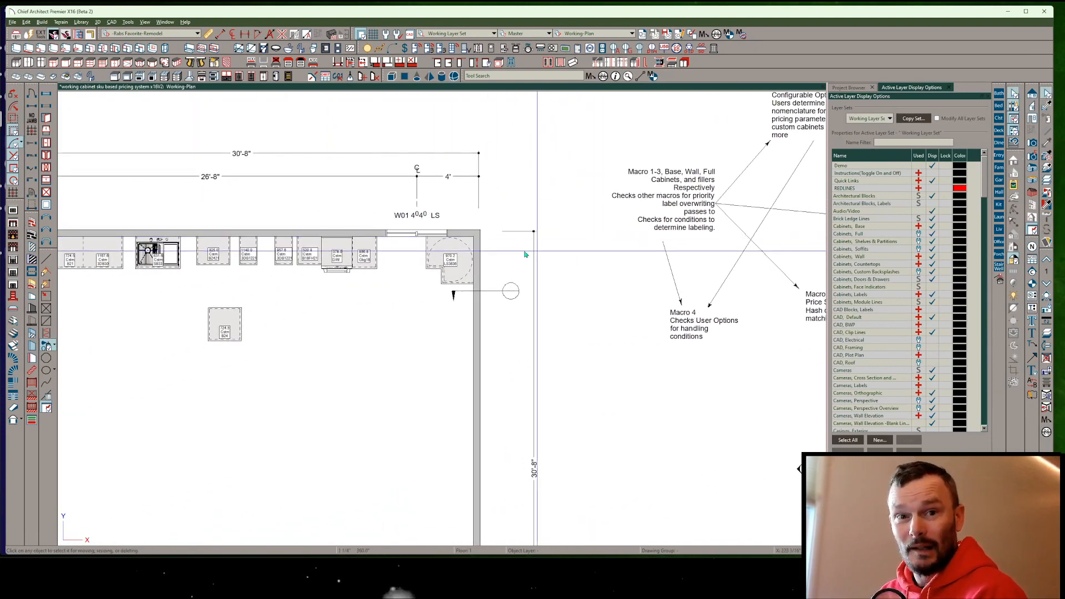
pyautogui.scroll(2, 244, 309)
pyautogui.moveTo(244, 308); pyautogui.dragTo(349, 345, button='middle')
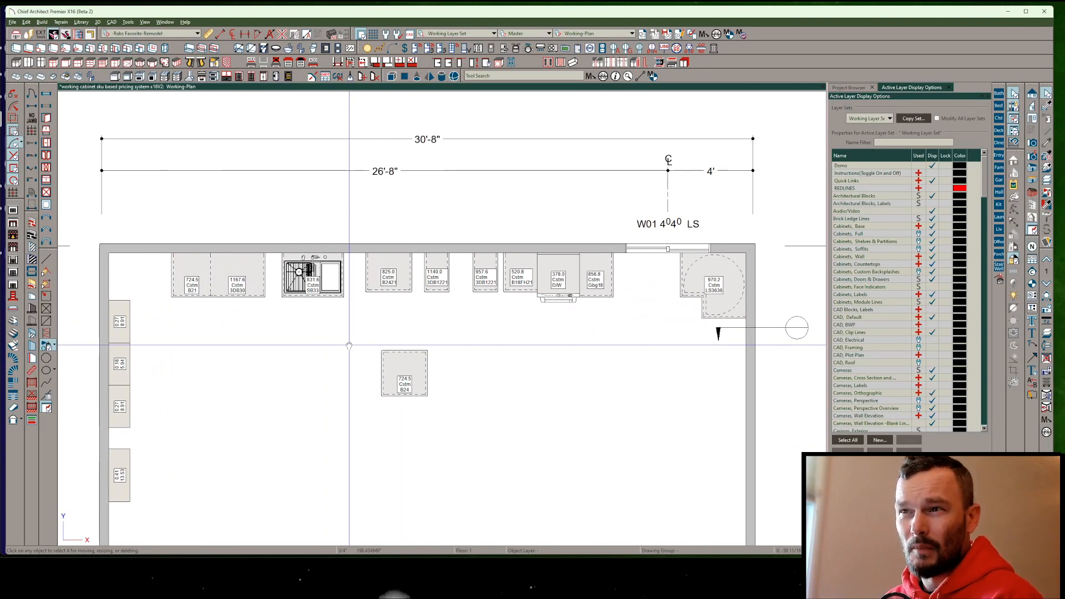
pyautogui.moveTo(611, 361); pyautogui.dragTo(330, 370, button='middle')
pyautogui.moveTo(653, 354); pyautogui.dragTo(502, 359, button='middle')
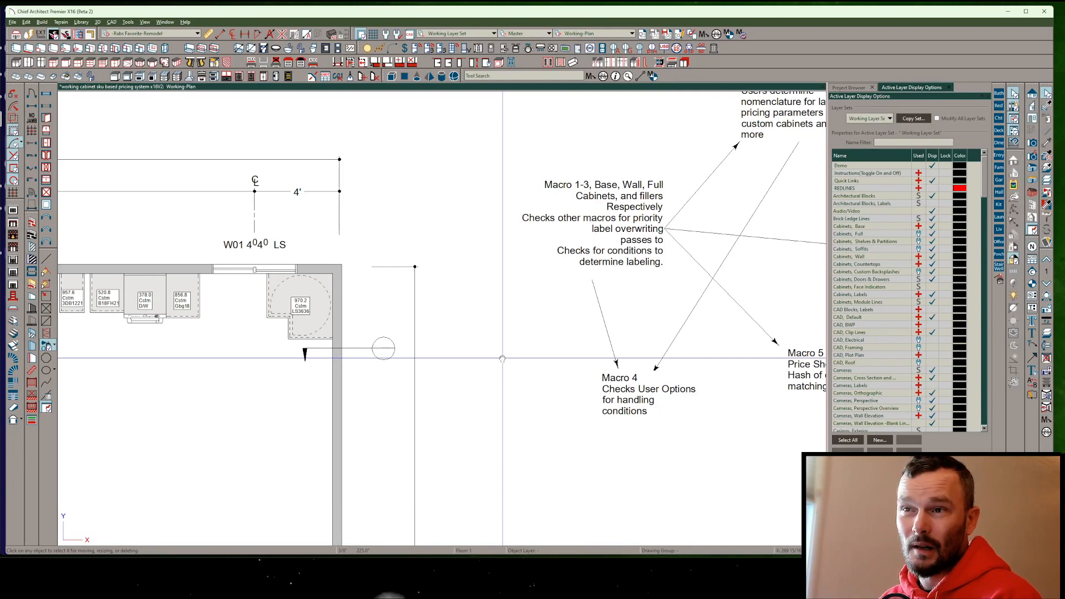
pyautogui.moveTo(542, 326); pyautogui.dragTo(386, 358, button='middle')
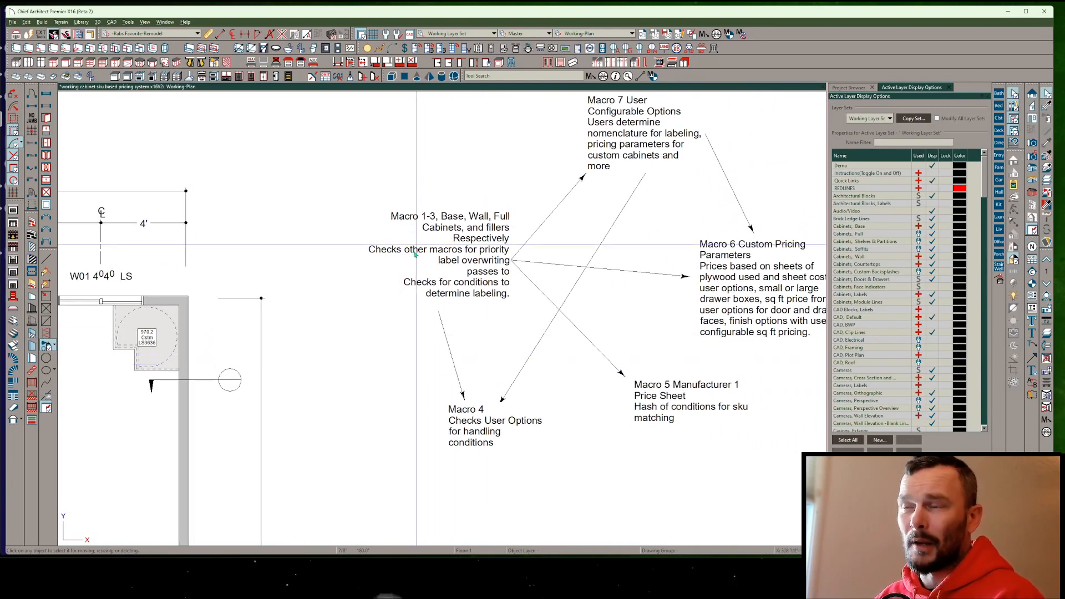
pyautogui.moveTo(487, 188); pyautogui.dragTo(356, 232, button='middle')
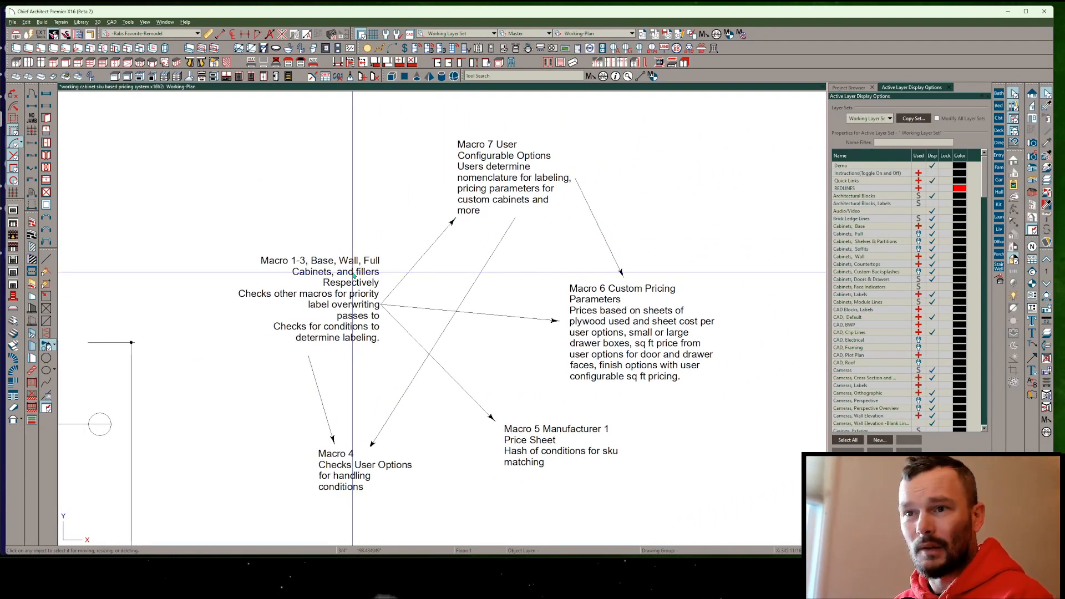
pyautogui.moveTo(174, 361); pyautogui.dragTo(752, 257, button='middle')
pyautogui.scroll(1, 752, 256)
pyautogui.scroll(1, 249, 338)
pyautogui.moveTo(262, 338); pyautogui.dragTo(421, 320, button='middle')
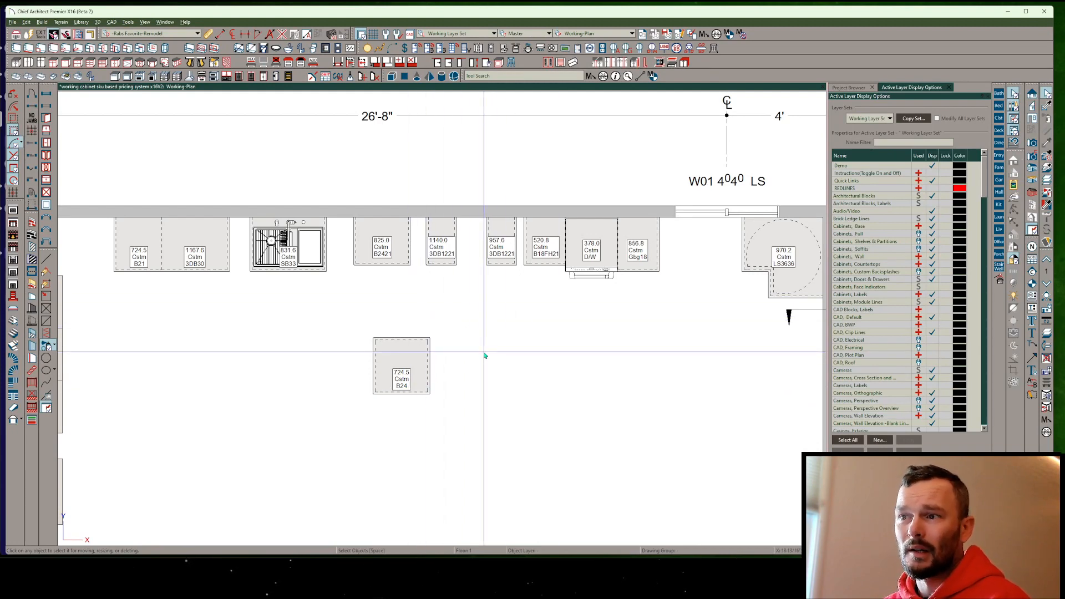
# Try to resize the freestanding B24 base cabinet in width and depth.
pyautogui.scroll(1, 385, 389)
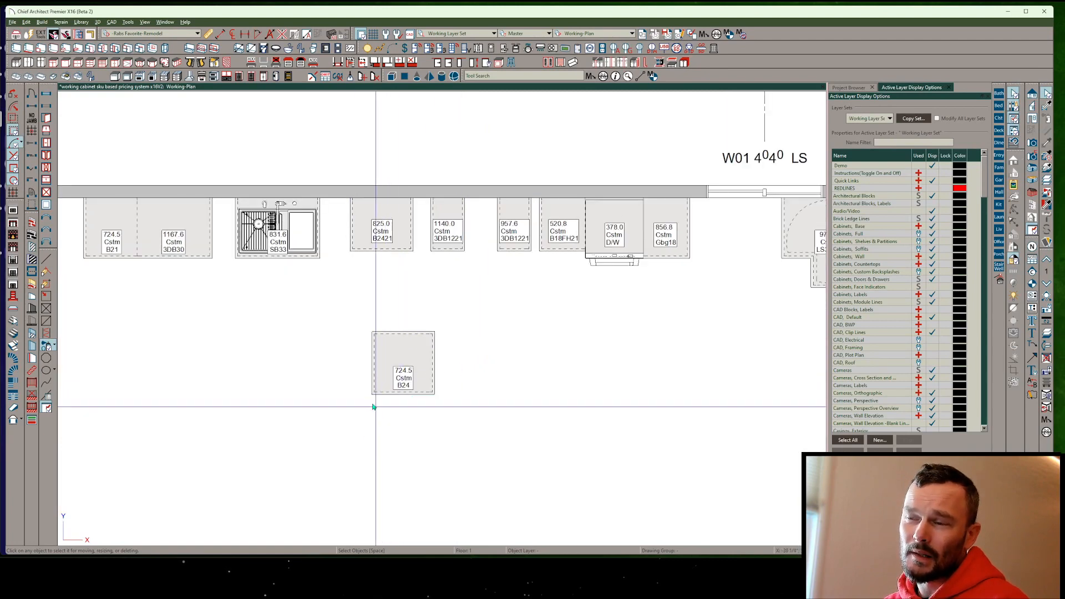
pyautogui.click(429, 368)
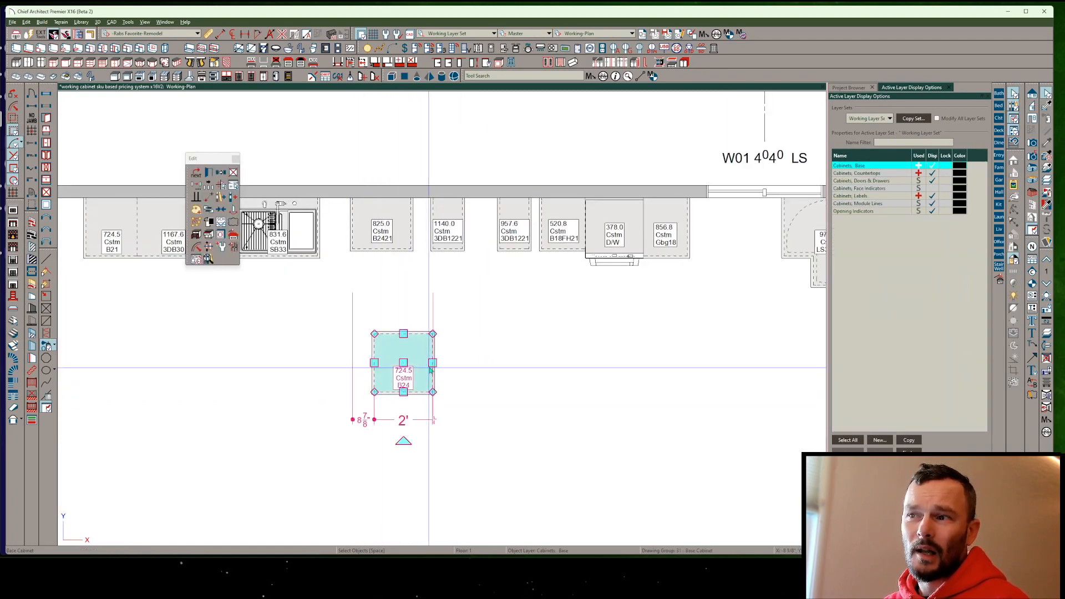
pyautogui.moveTo(431, 369); pyautogui.dragTo(476, 363)
pyautogui.press('Escape')
pyautogui.moveTo(403, 393)
pyautogui.mouseDown()
pyautogui.moveTo(401, 413)
pyautogui.moveTo(400, 403)
pyautogui.mouseUp()
pyautogui.press('Escape')
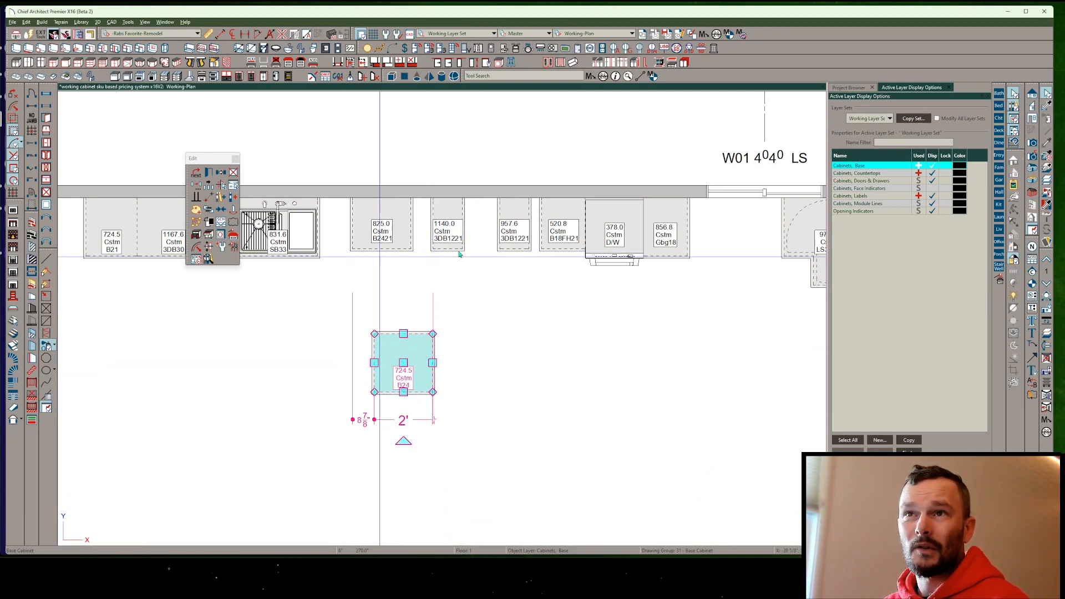
# Restyle the freestanding B24 cabinet with a two-drawer palette and two full-height door palettes, keeping the plan's existing text macros.
pyautogui.click(78, 62)
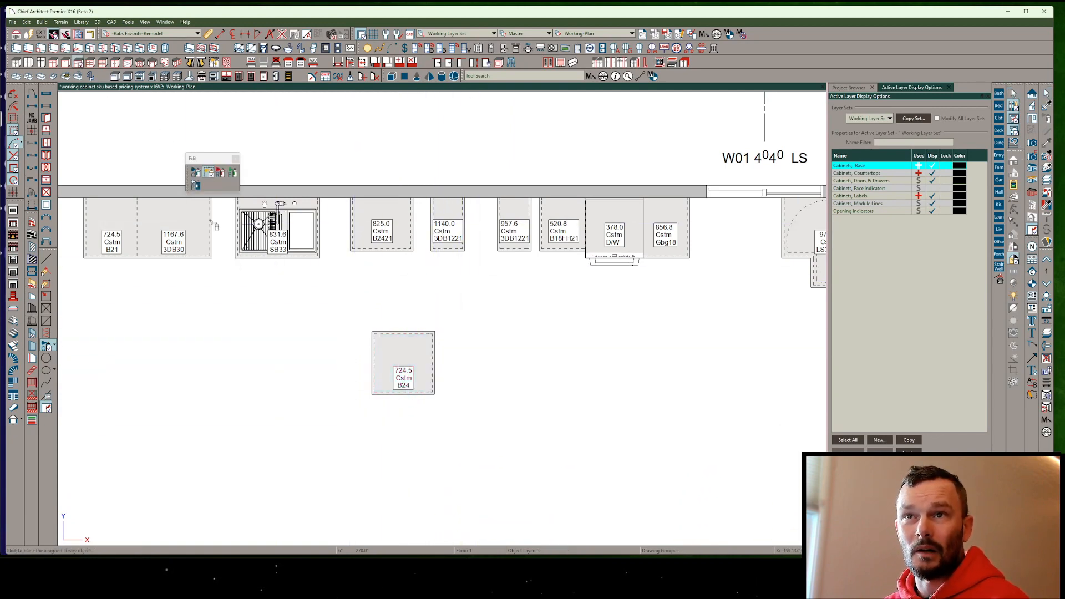
pyautogui.moveTo(478, 285); pyautogui.dragTo(274, 441)
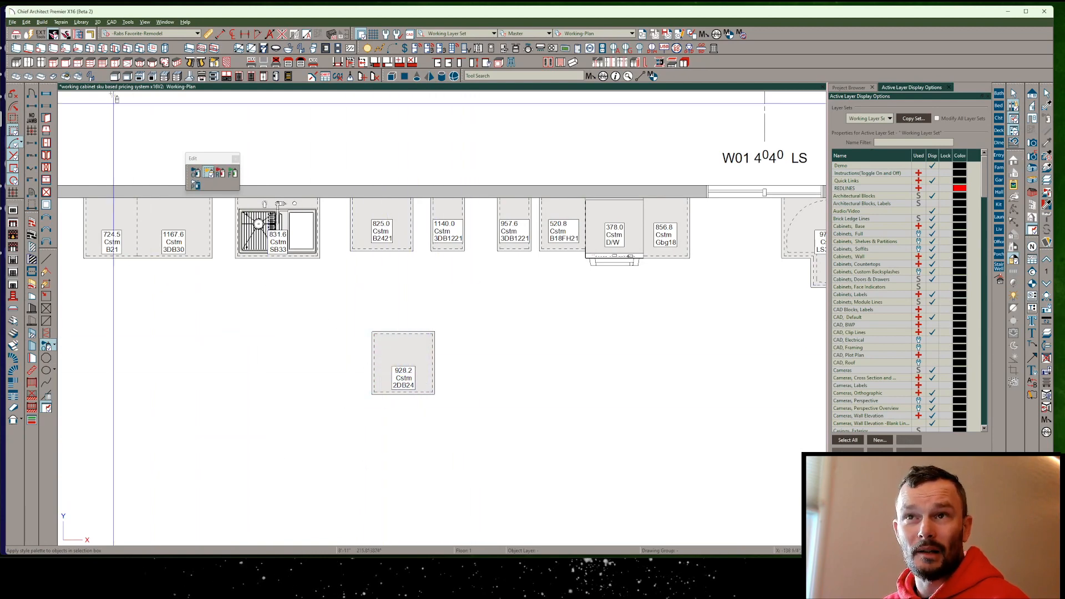
pyautogui.moveTo(452, 324); pyautogui.dragTo(324, 470)
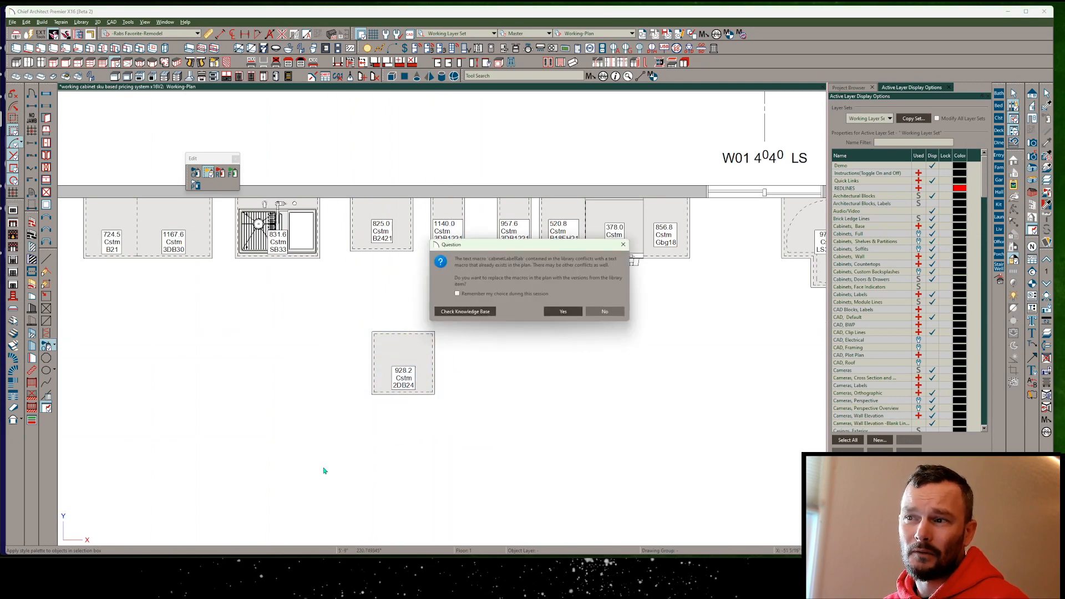
pyautogui.click(602, 312)
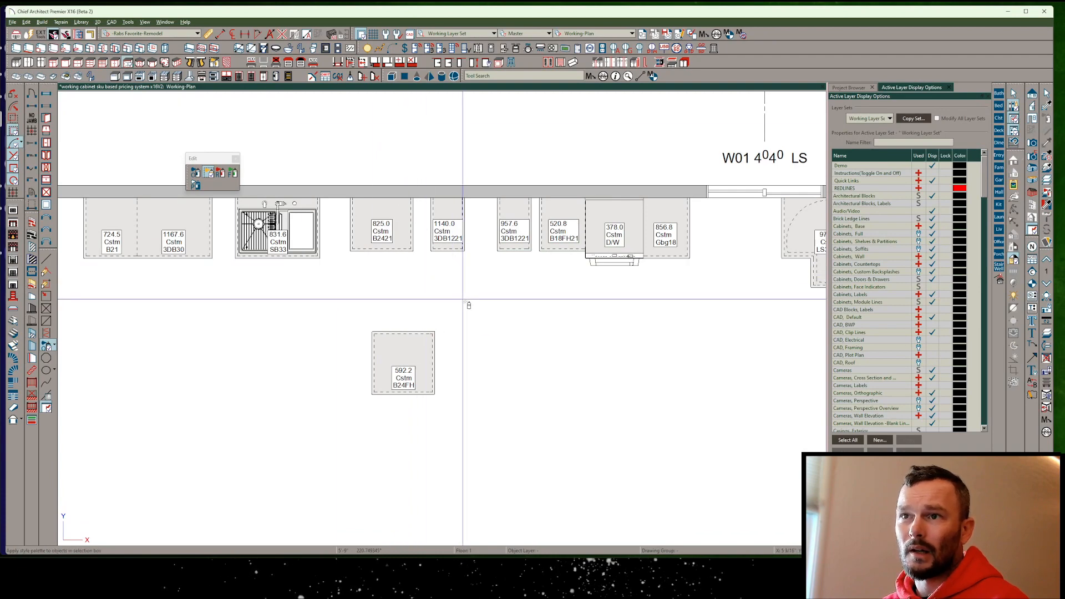
pyautogui.moveTo(462, 299); pyautogui.dragTo(285, 448)
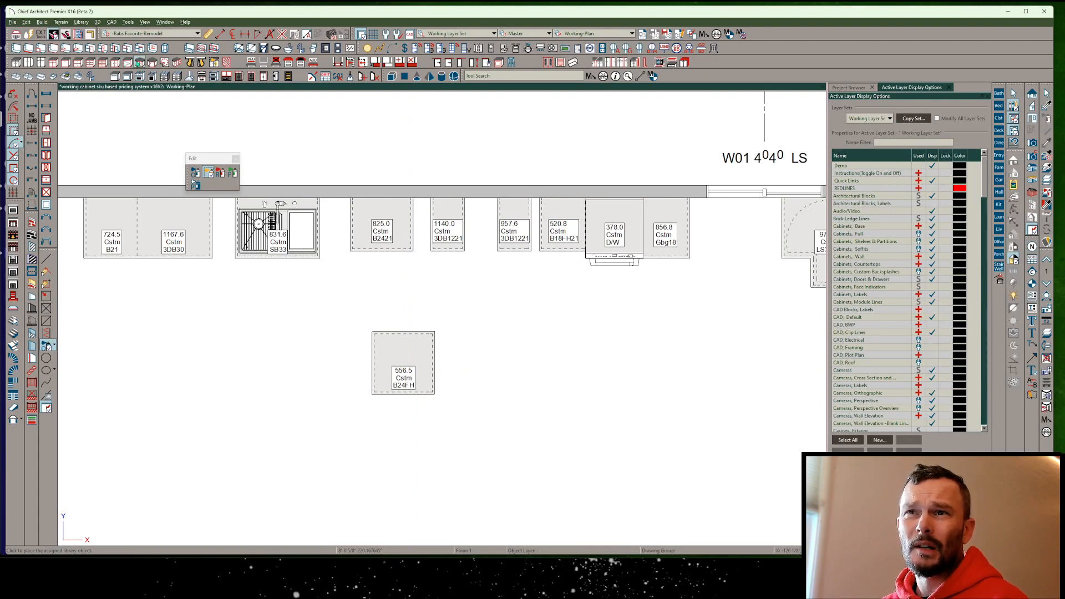
# Move the lazy susan cabinet LS3636 from the room corner to the open floor beside the freestanding cabinet.
pyautogui.click(16, 64)
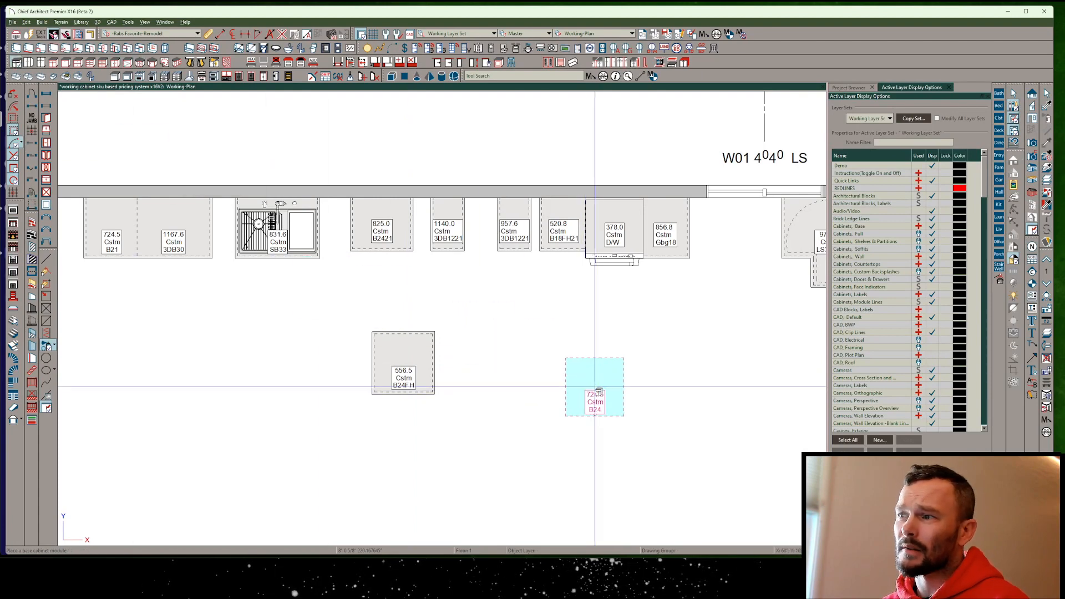
pyautogui.press('Escape')
pyautogui.scroll(-3, 416, 361)
pyautogui.click(653, 292)
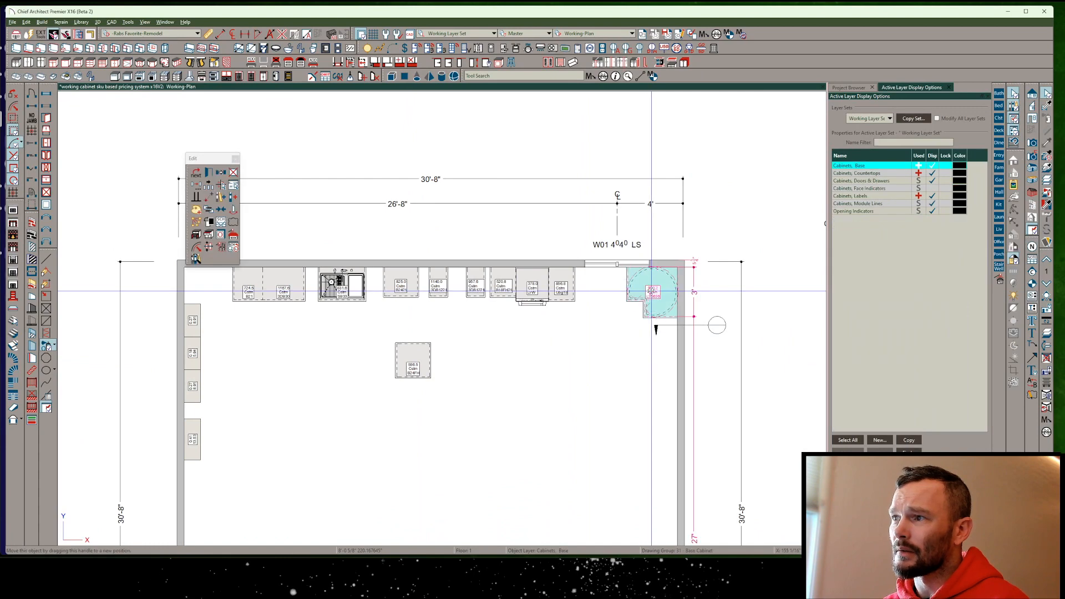
pyautogui.moveTo(653, 293); pyautogui.dragTo(518, 368)
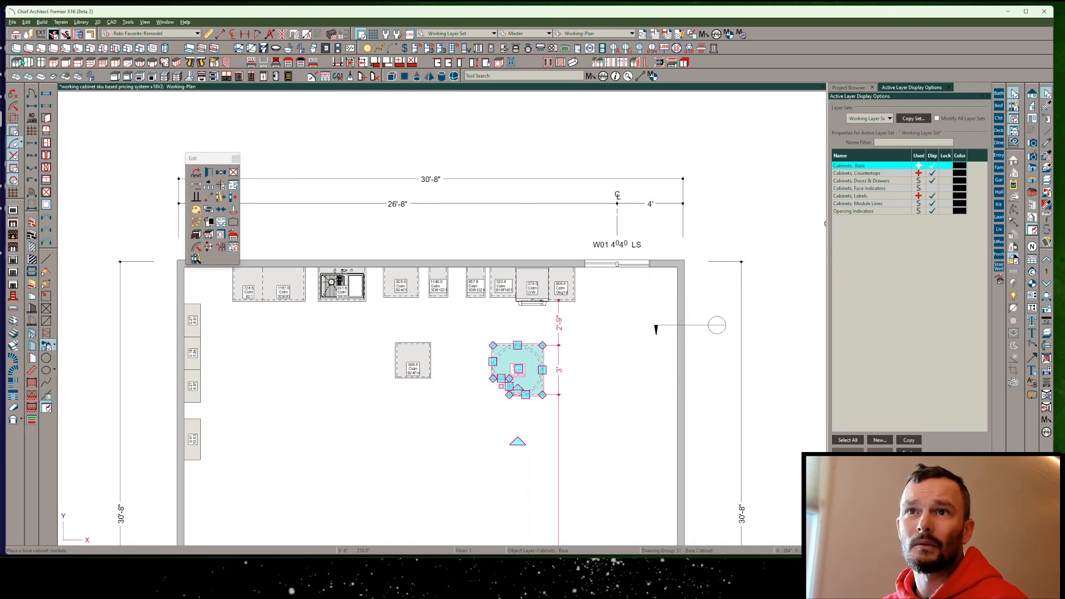
# Place a new base corner cabinet in the vacated room corner beside the window.
pyautogui.click(16, 63)
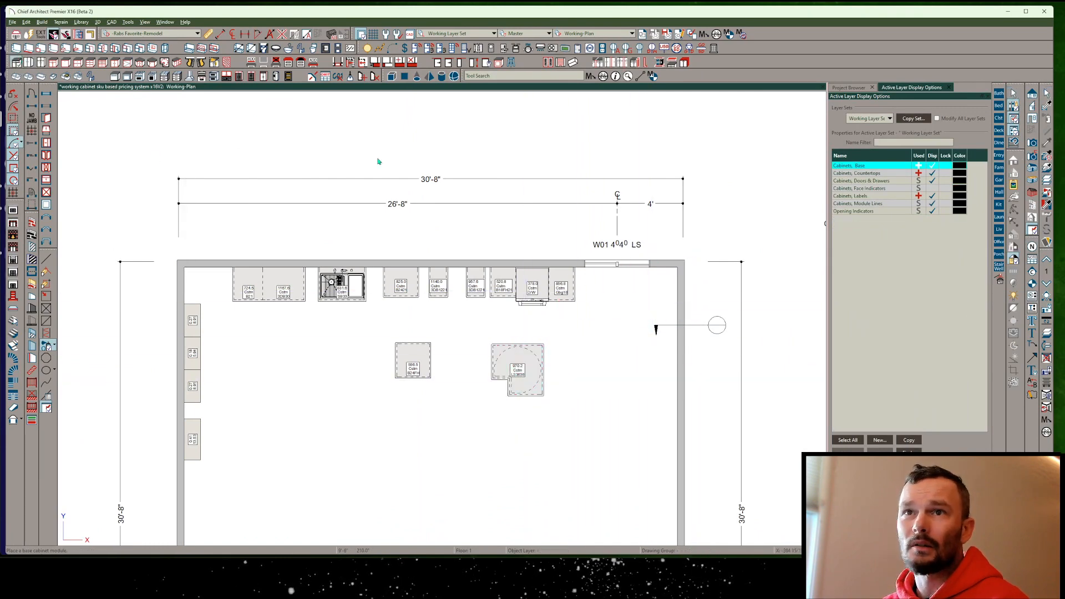
pyautogui.click(692, 242)
pyautogui.scroll(3, 692, 243)
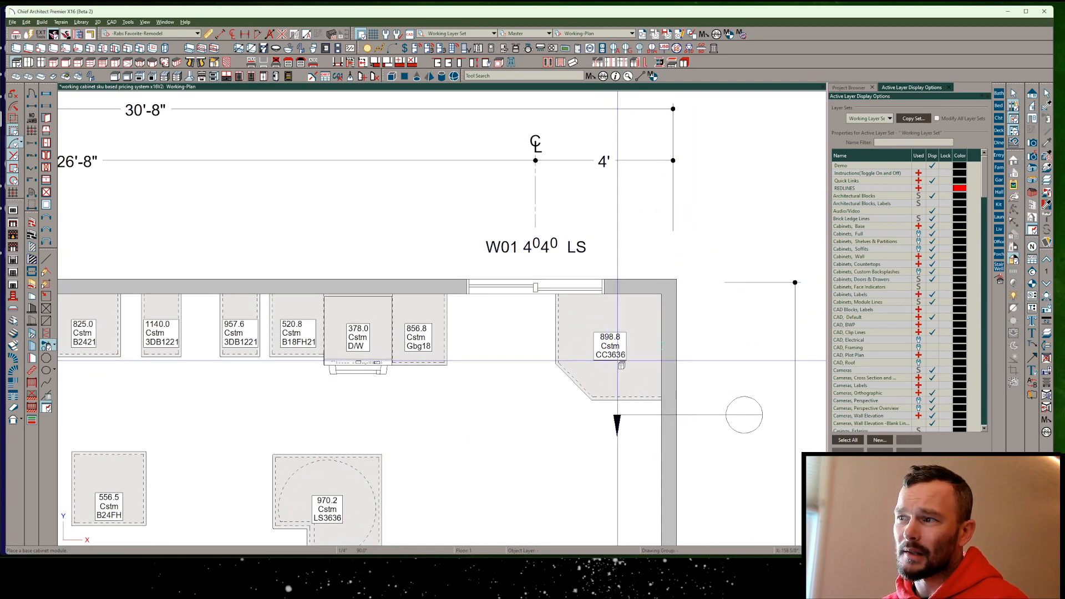
# Convert the new corner cabinet to an L-shaped lazy susan with style palettes, and delete it.
pyautogui.click(140, 62)
pyautogui.moveTo(682, 273); pyautogui.dragTo(553, 441)
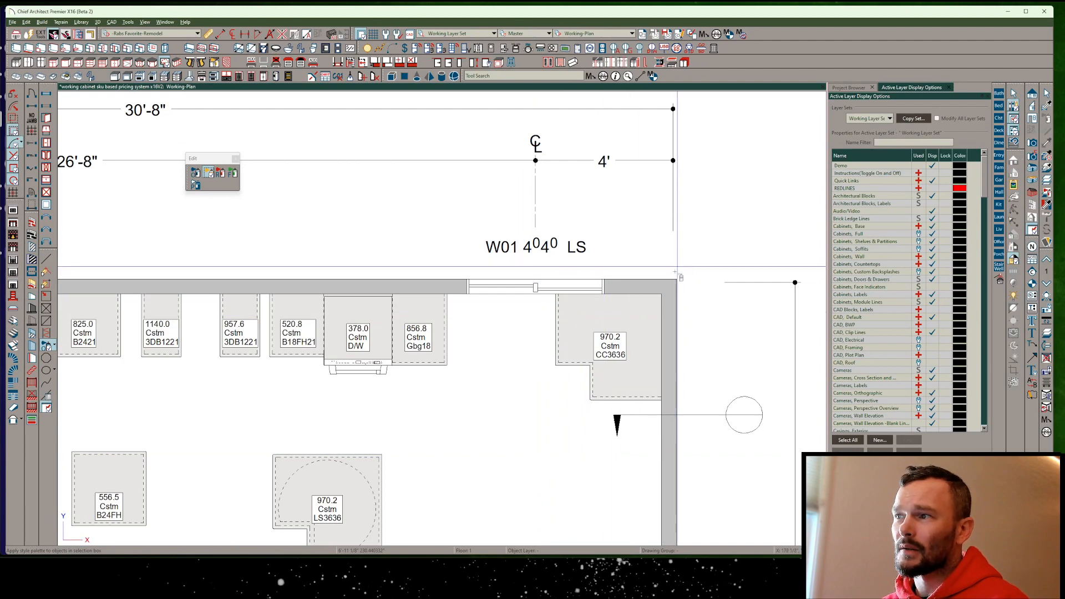
pyautogui.moveTo(677, 268); pyautogui.dragTo(459, 498)
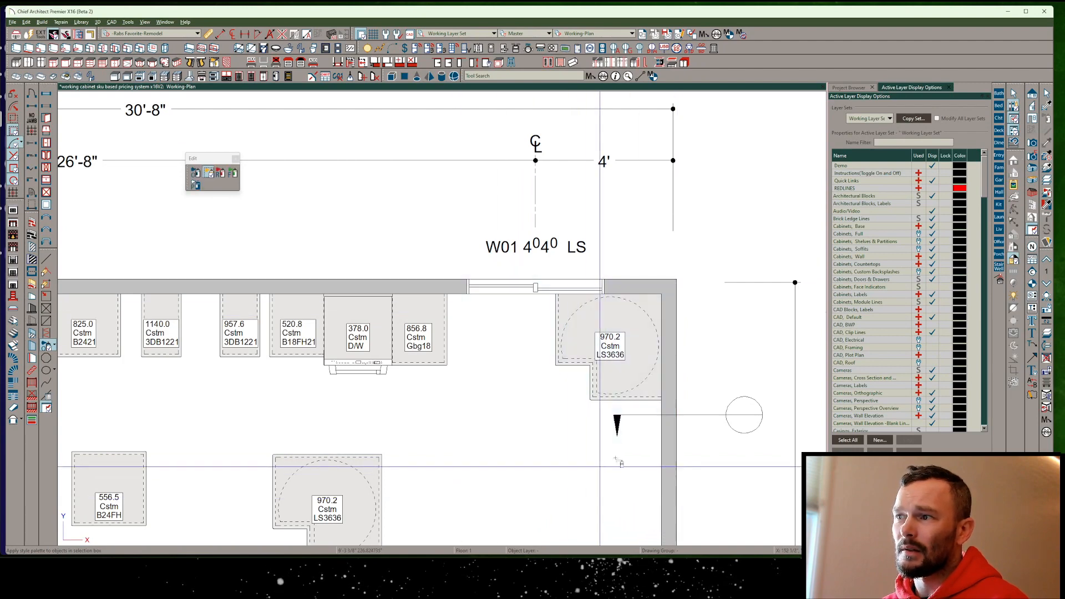
pyautogui.click(613, 336)
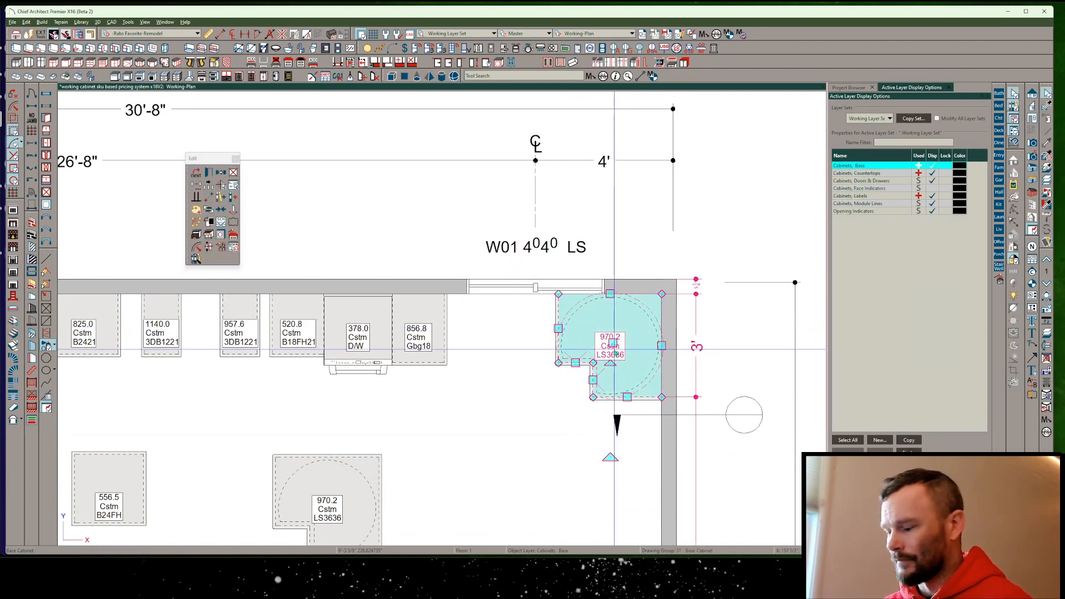
pyautogui.press('Delete')
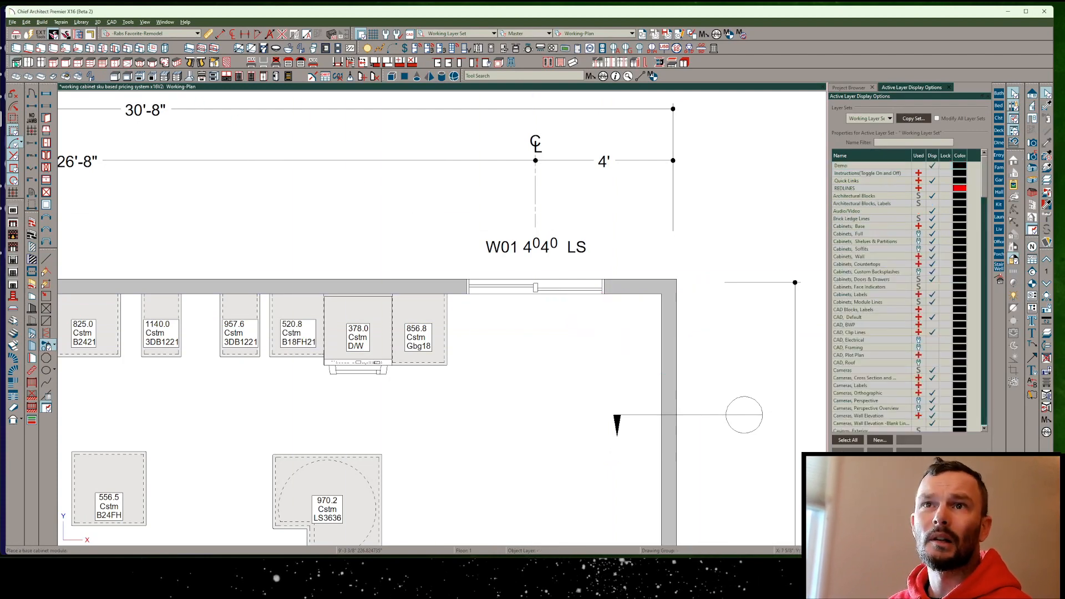
# Place a 24-inch base cabinet in the open floor below window W01 and apply the garbage cabinet style to it.
pyautogui.click(543, 376)
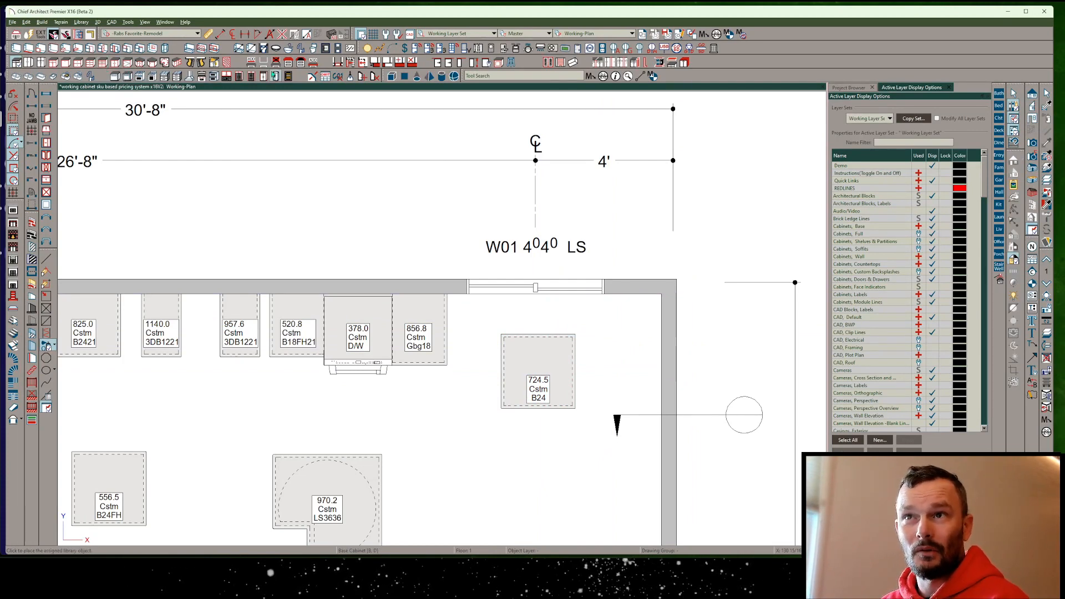
pyautogui.click(67, 65)
pyautogui.moveTo(585, 317); pyautogui.dragTo(489, 415)
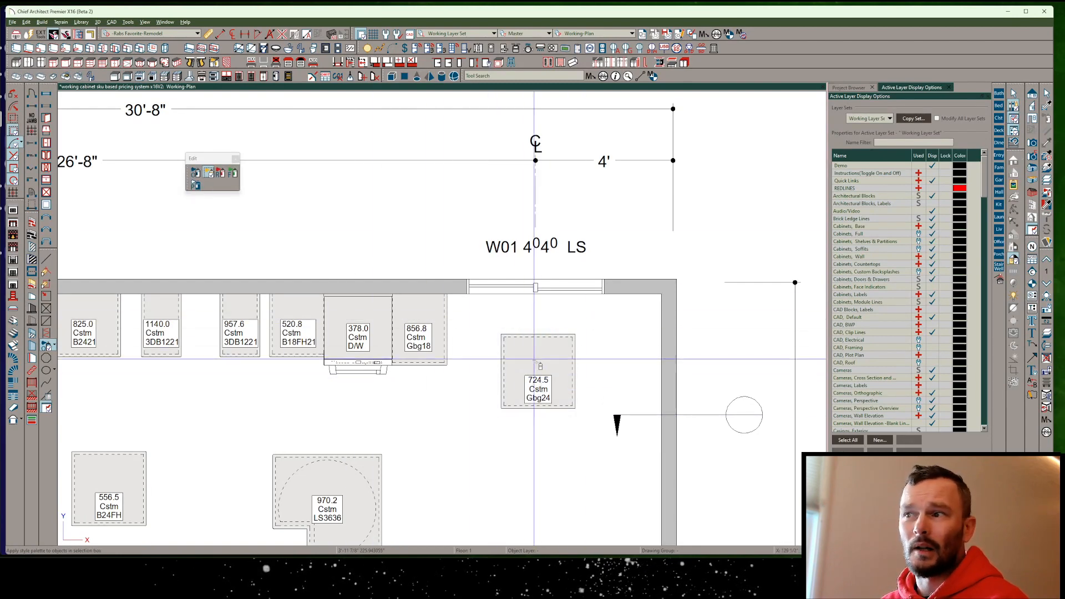
# Narrow the garbage cabinet below the window to 1' wide.
pyautogui.click(569, 377)
pyautogui.moveTo(570, 373); pyautogui.dragTo(538, 371)
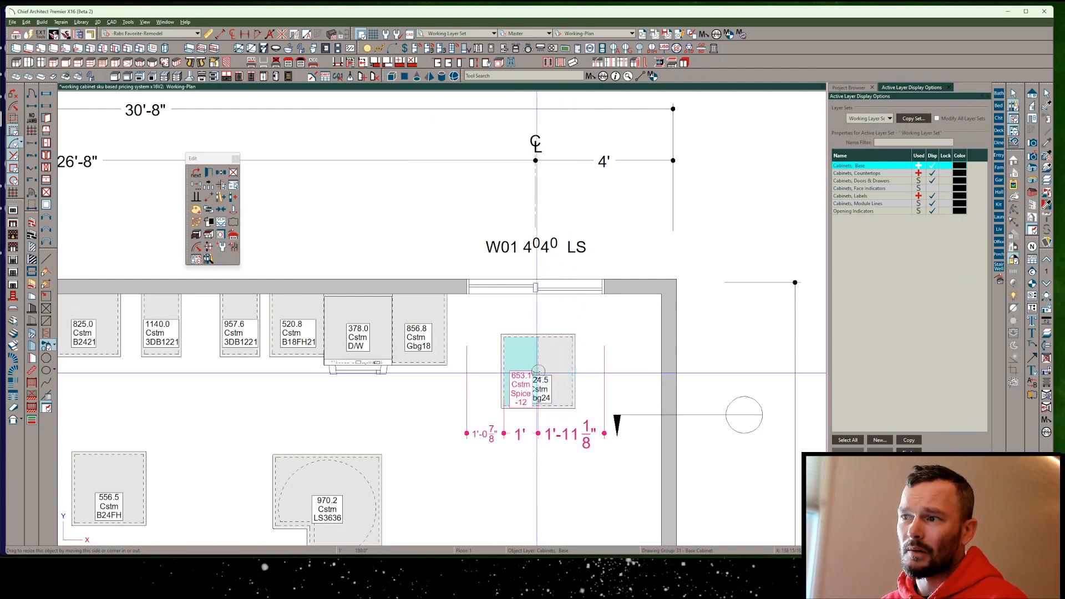
pyautogui.scroll(1, 539, 369)
pyautogui.press('Escape')
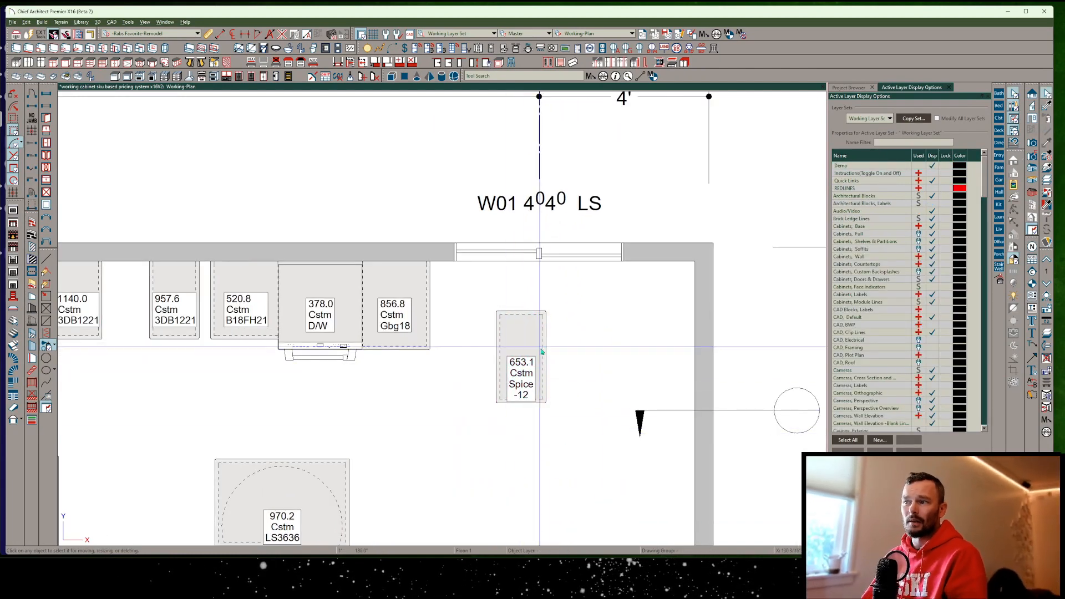
# Restyle the narrowed cabinet below the window as a standard 24-inch base, and as a 42-inch BCC cabinet.
pyautogui.scroll(-2, 542, 351)
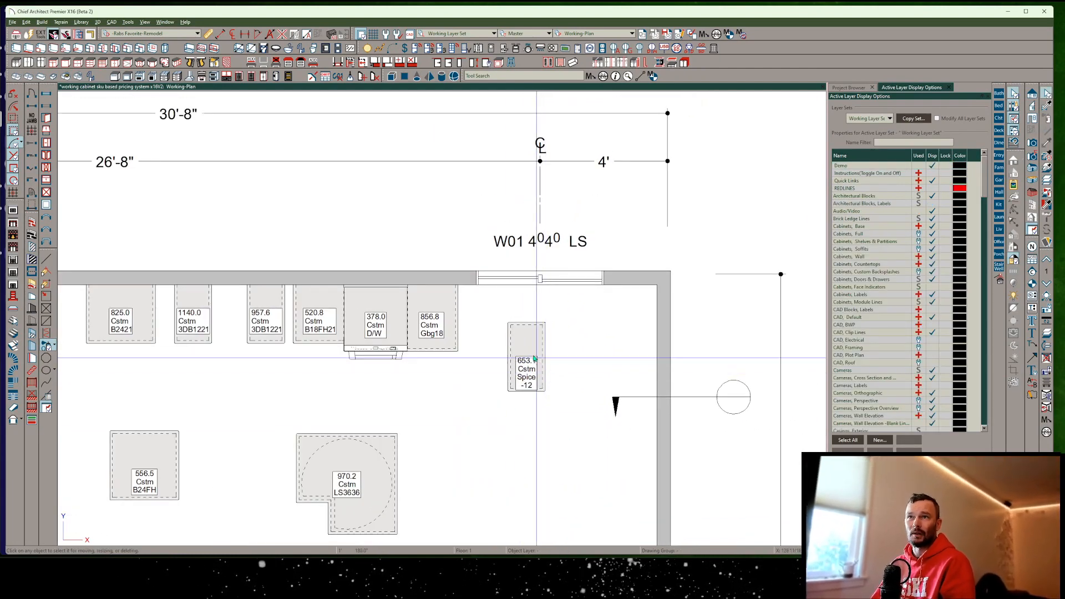
pyautogui.click(46, 345)
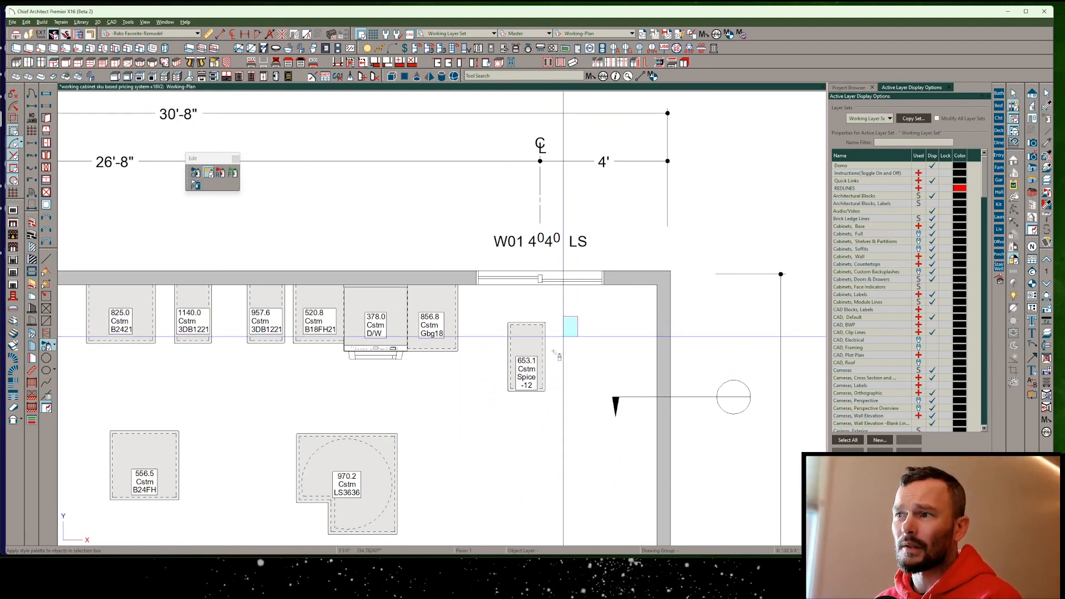
pyautogui.moveTo(554, 353); pyautogui.dragTo(488, 438)
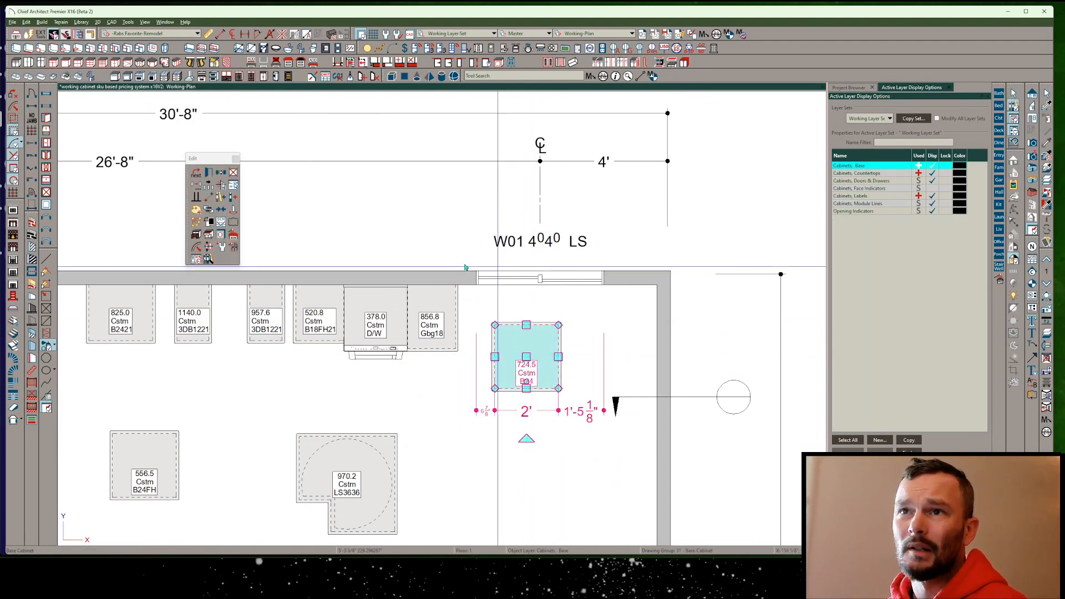
pyautogui.click(176, 62)
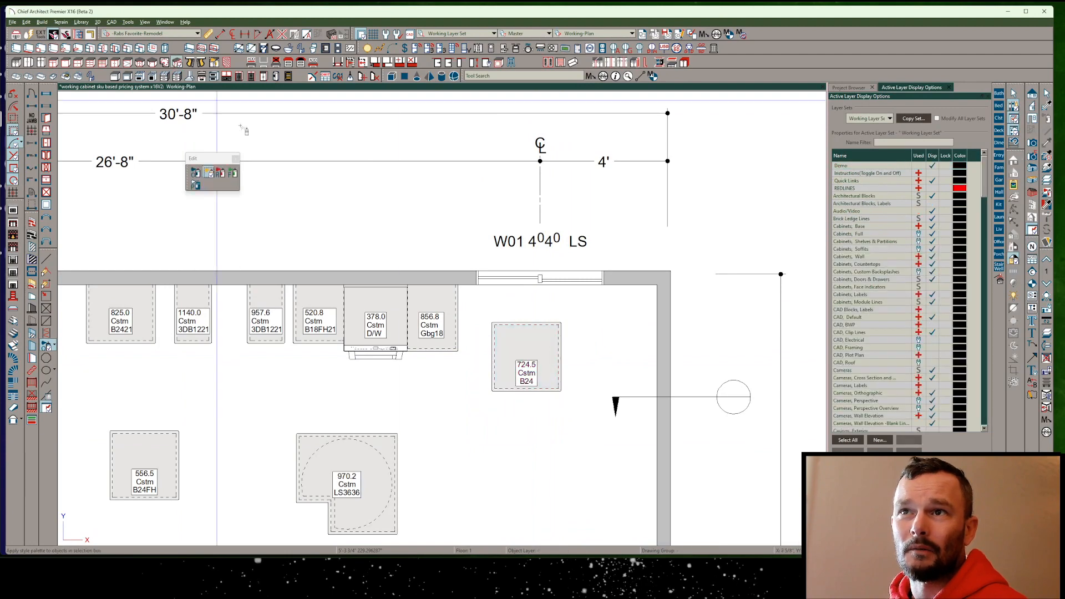
pyautogui.moveTo(580, 304); pyautogui.dragTo(449, 430)
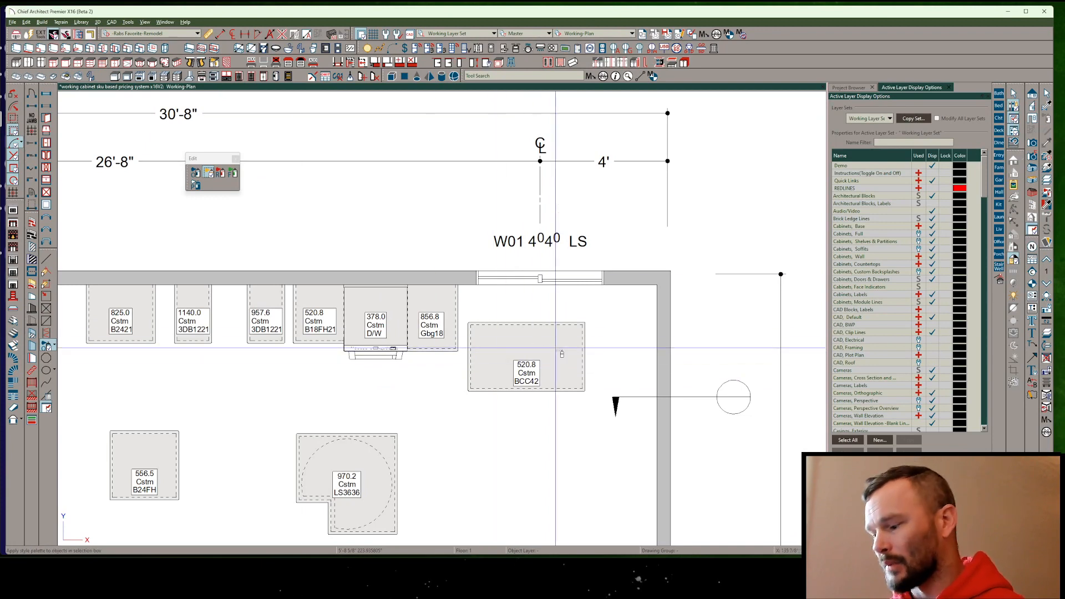
pyautogui.scroll(-2, 555, 347)
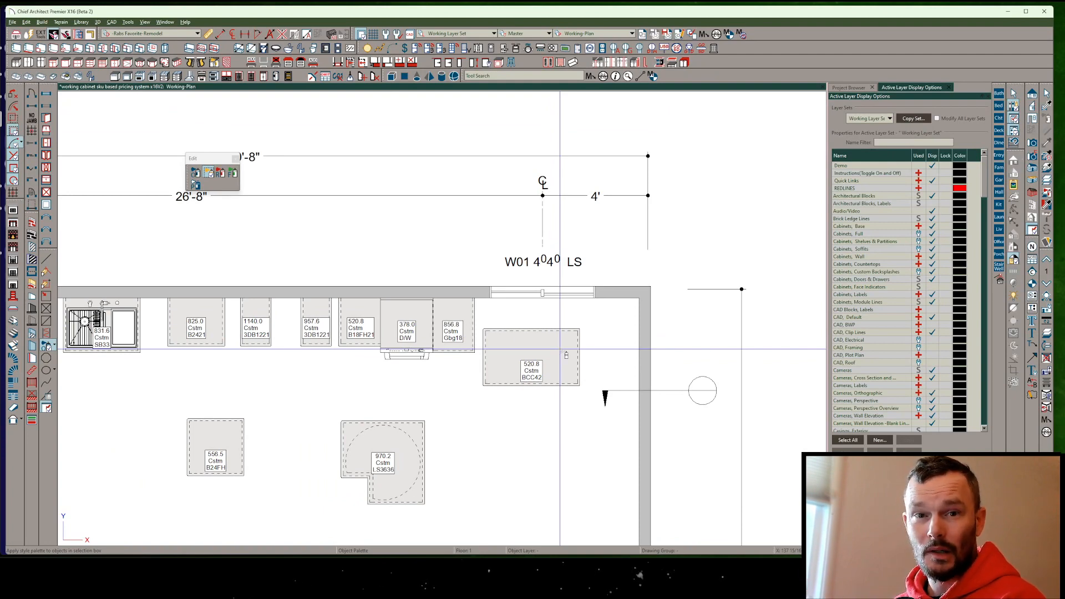
# Open the a_all_options user-defined text macro for editing.
pyautogui.scroll(-2, 560, 350)
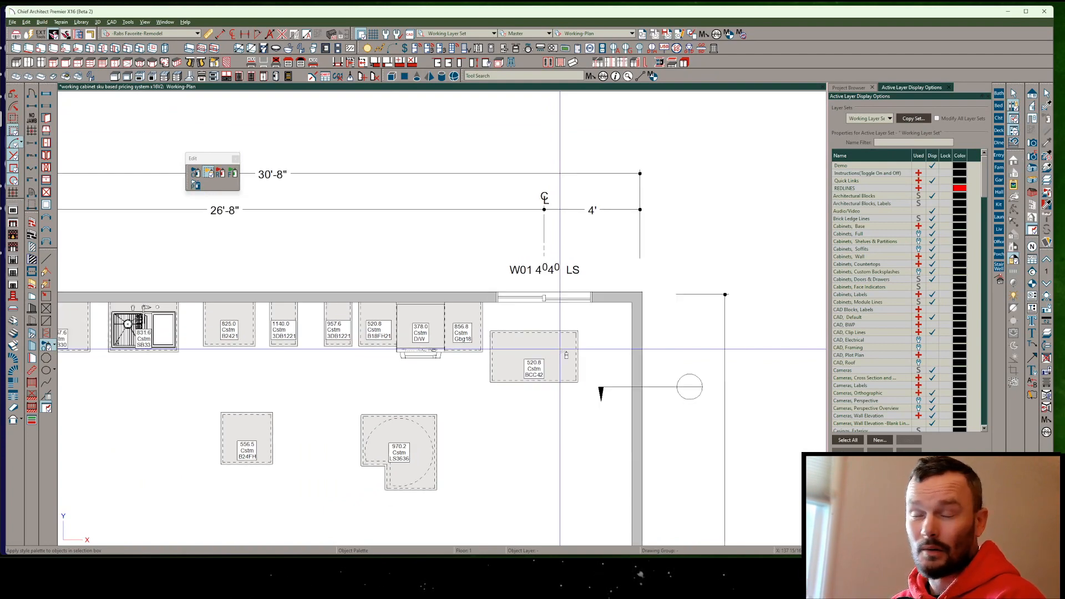
pyautogui.scroll(-2, 760, 310)
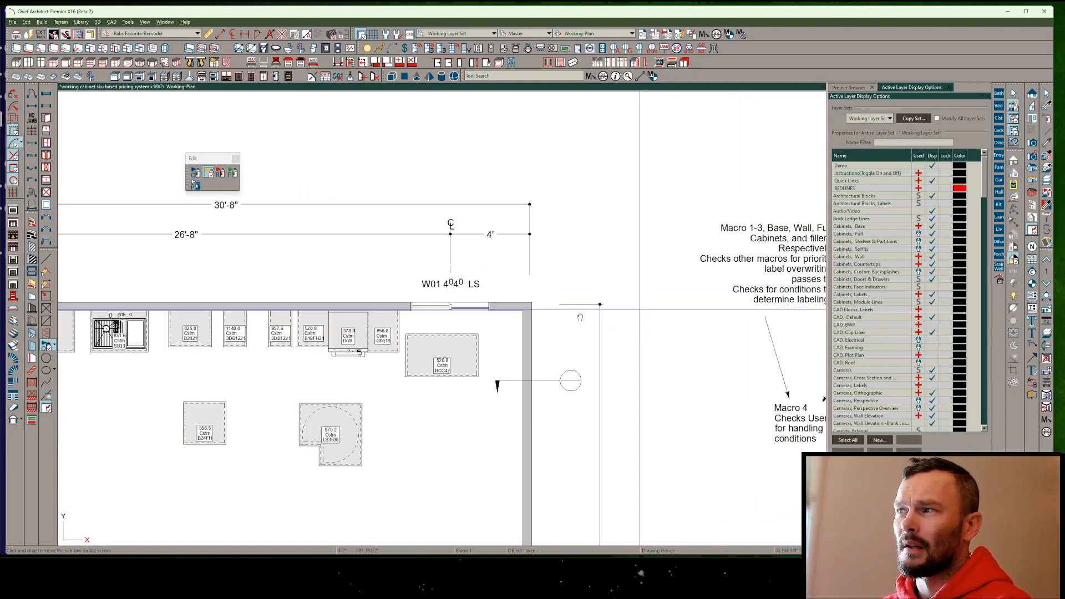
pyautogui.scroll(4, 444, 319)
pyautogui.scroll(-2, 402, 320)
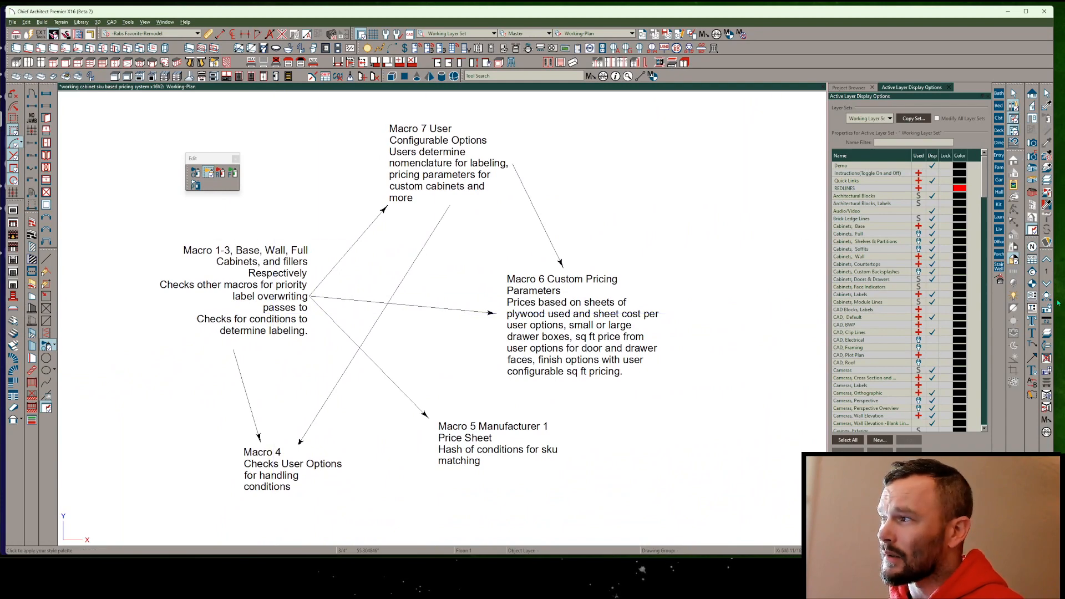
pyautogui.click(1032, 307)
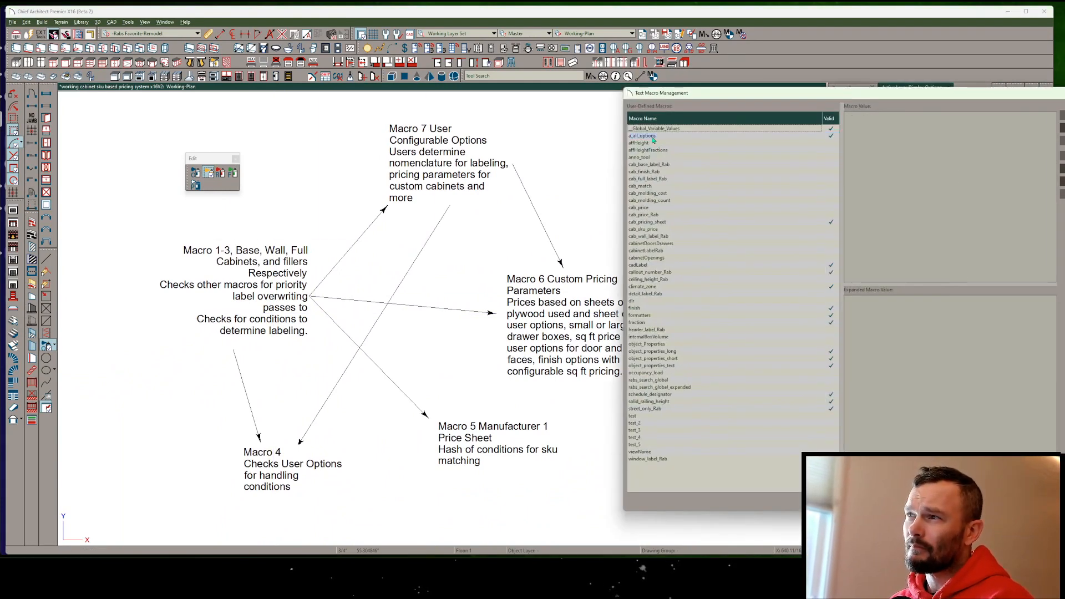
pyautogui.doubleClick(652, 136)
# Change the end panel cabinet label (epnl) in the macro's cabinet label options to "Example".
pyautogui.scroll(-10, 164, 242)
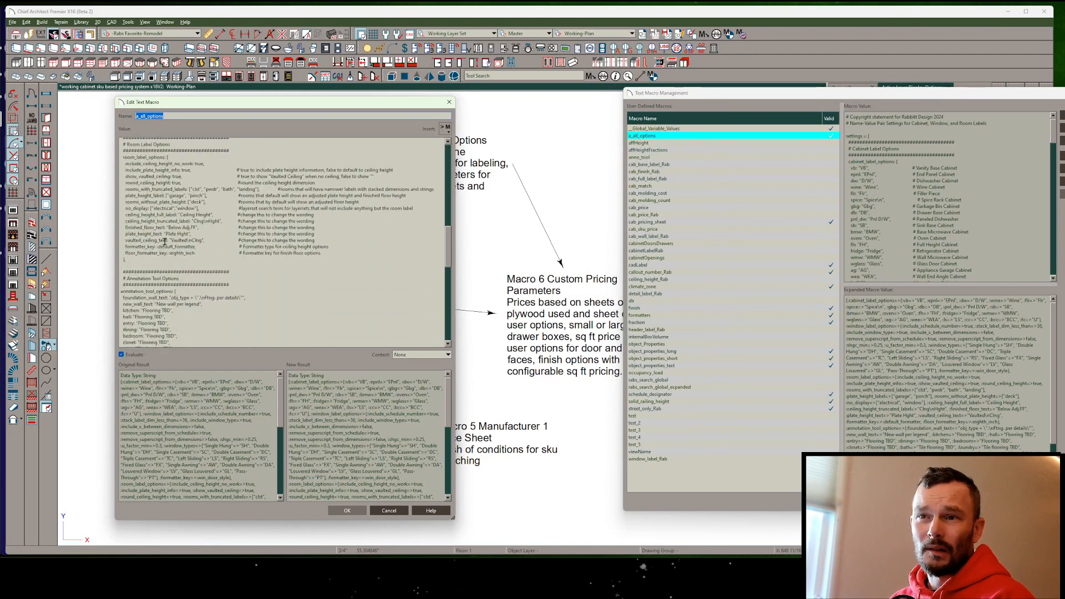
pyautogui.scroll(-15, 165, 242)
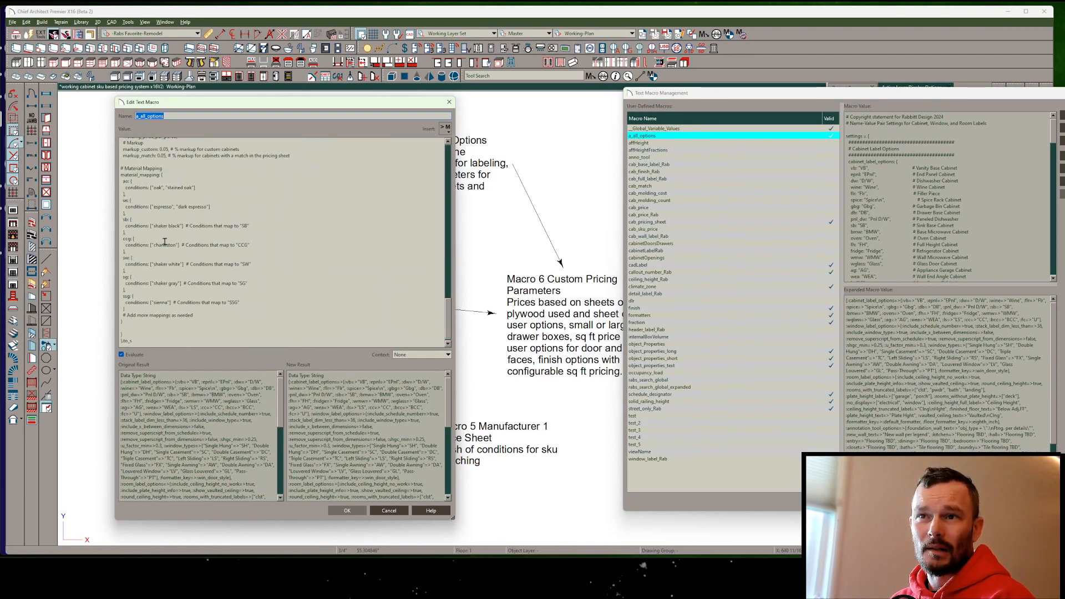
pyautogui.scroll(7, 165, 242)
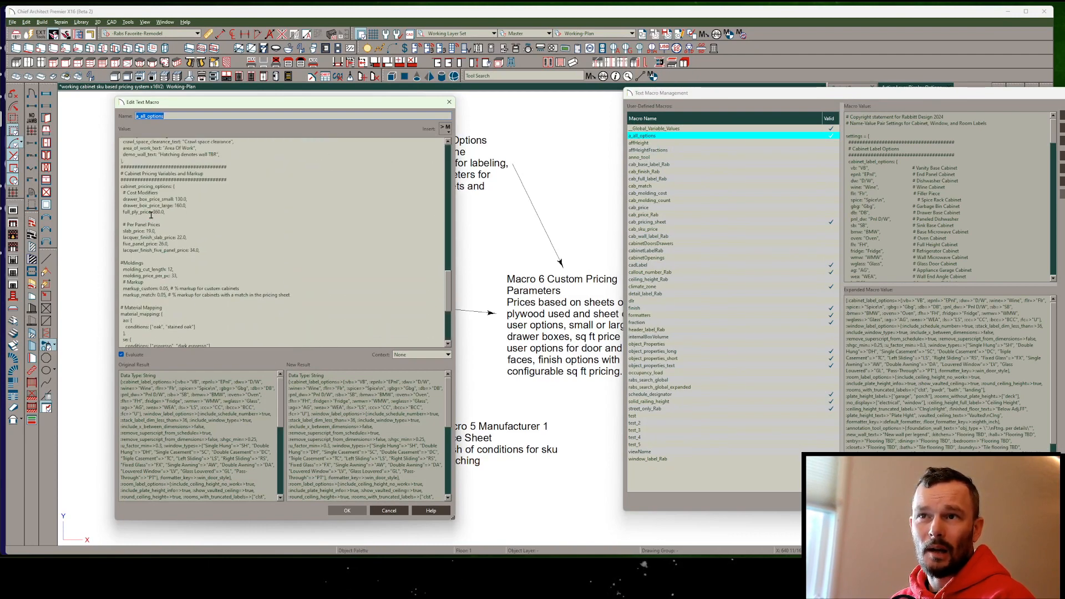
pyautogui.scroll(6, 151, 215)
pyautogui.scroll(13, 189, 311)
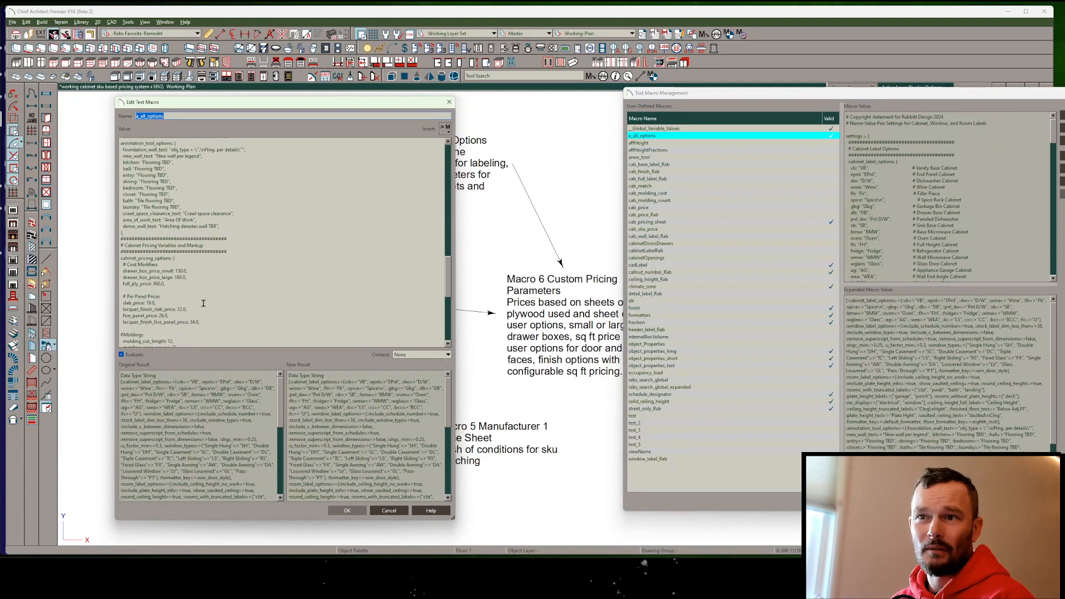
pyautogui.scroll(7, 203, 302)
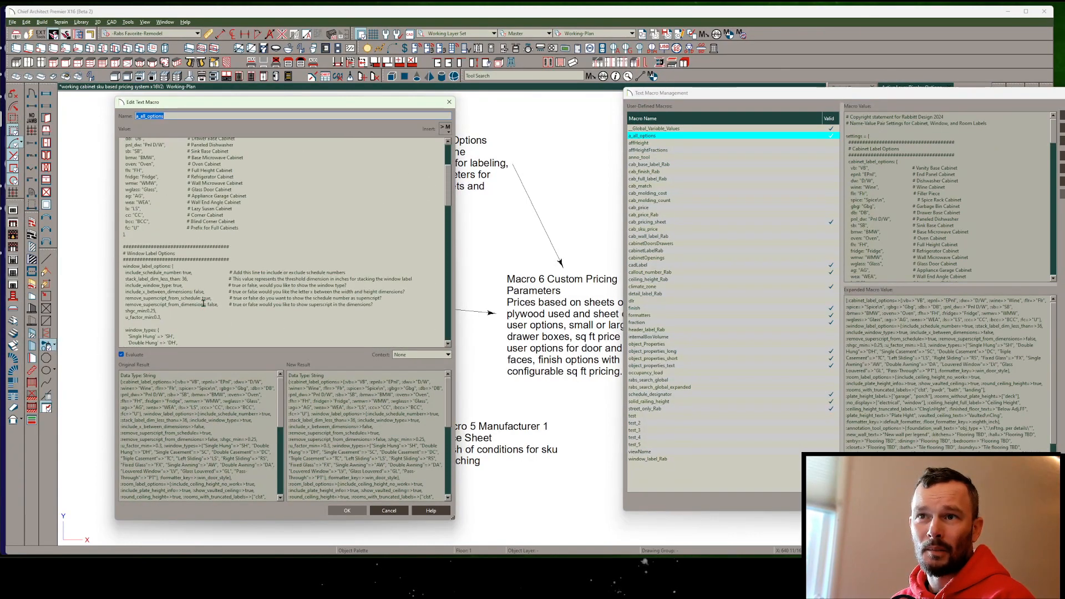
pyautogui.scroll(5, 204, 303)
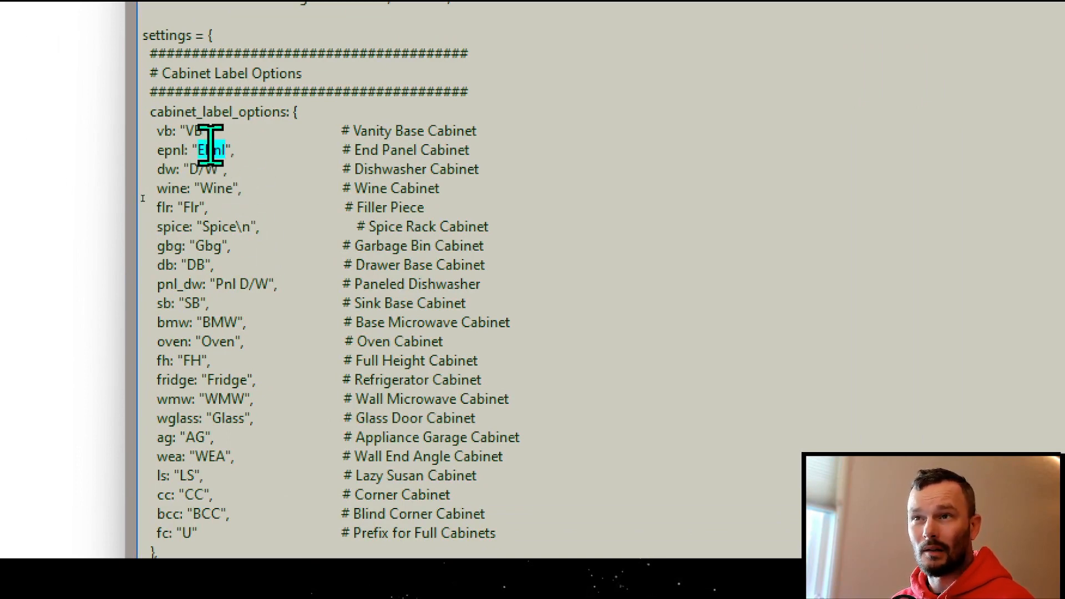
pyautogui.write('Example')
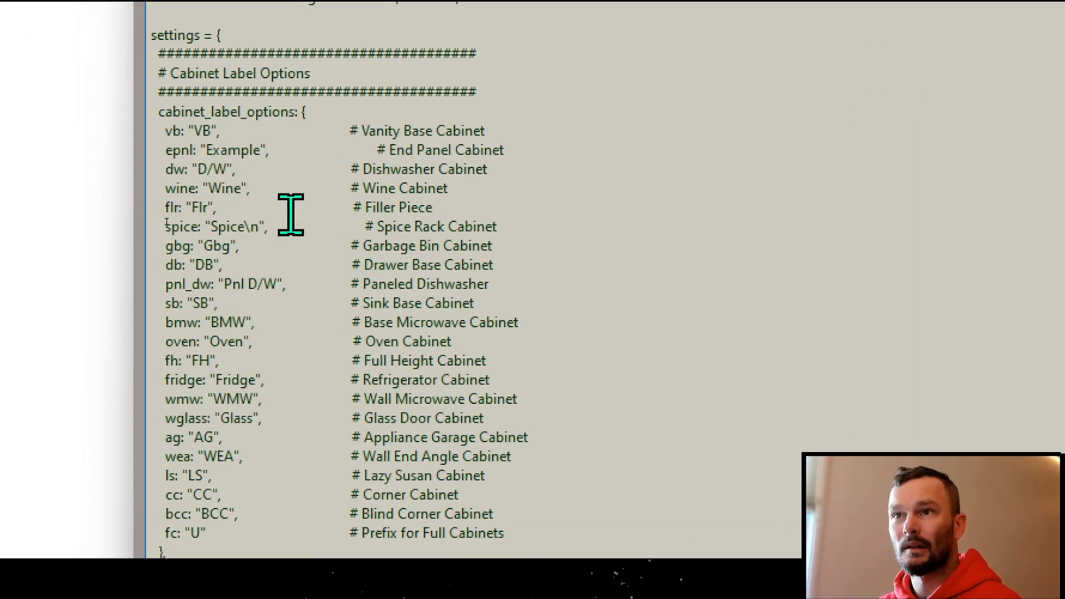
# Set full_ply_price to 310.0 in the cabinet pricing options, save the macro and close macro management.
pyautogui.scroll(-20, 290, 214)
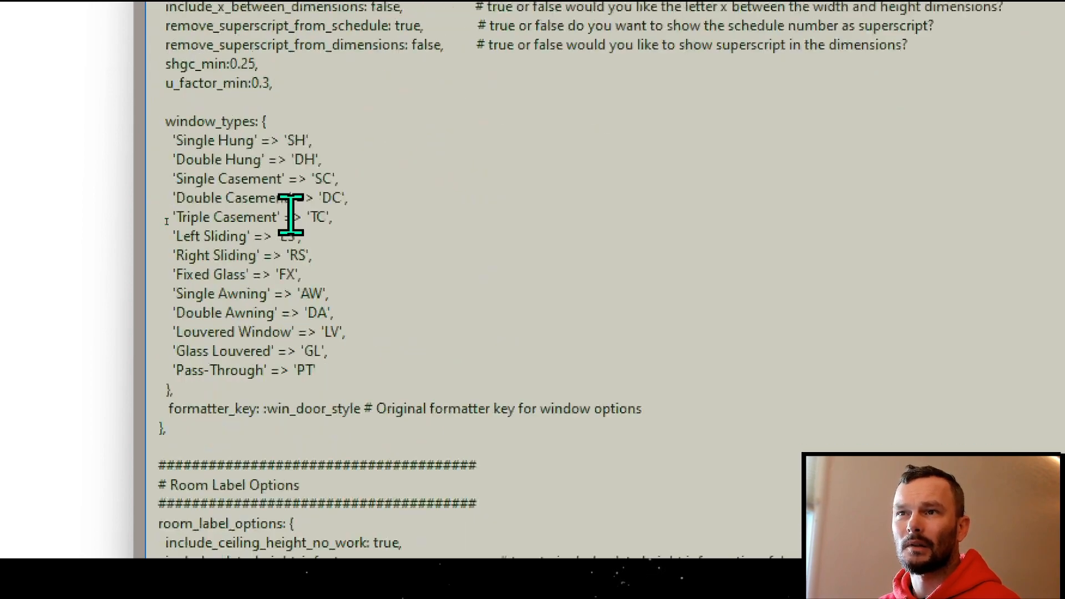
pyautogui.scroll(-11, 290, 214)
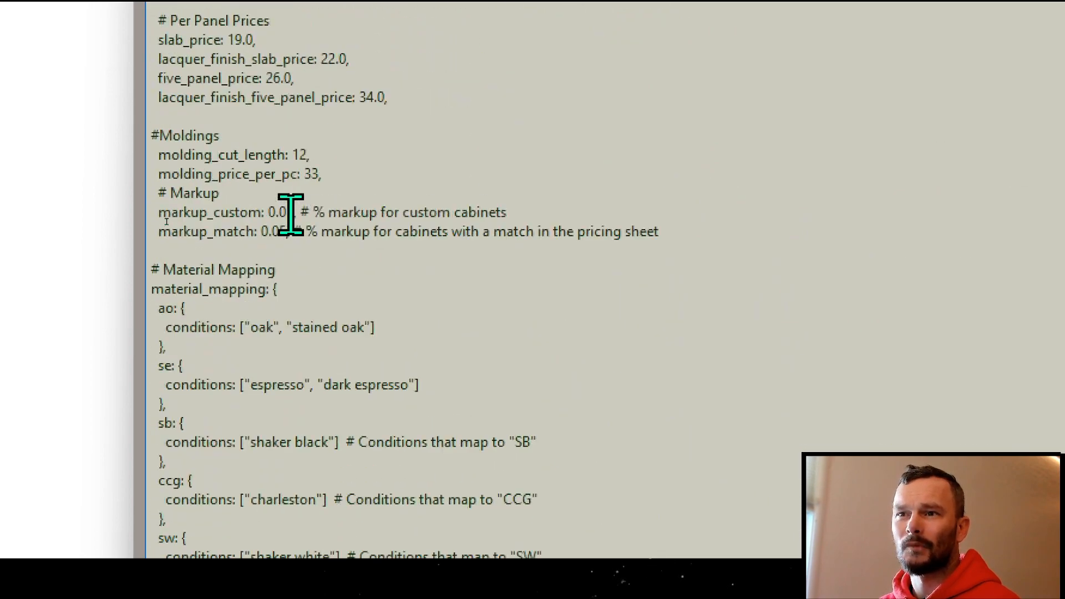
pyautogui.scroll(3, 291, 214)
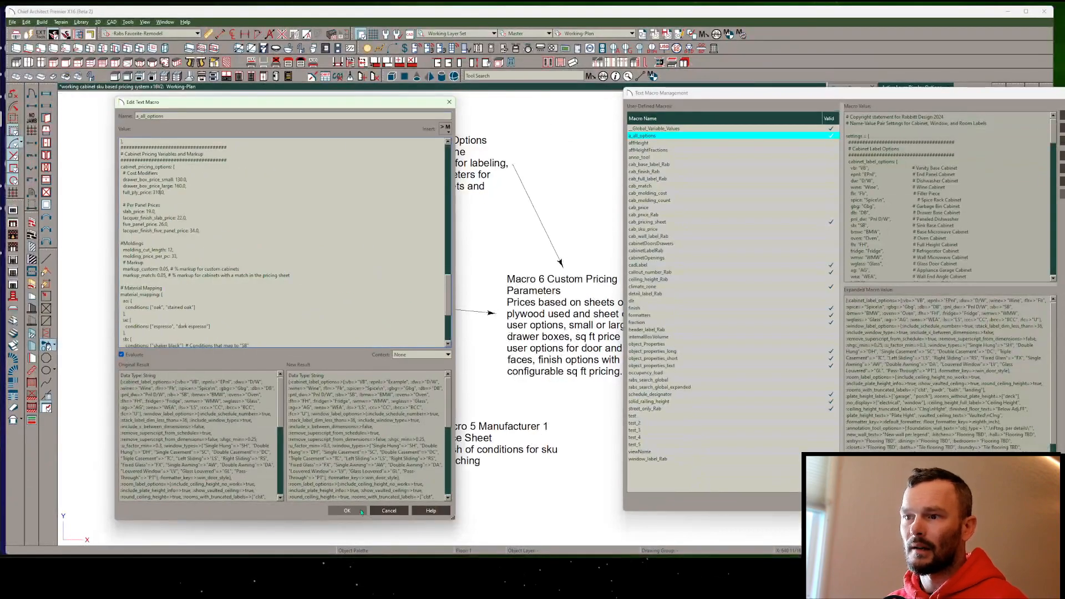
pyautogui.click(360, 511)
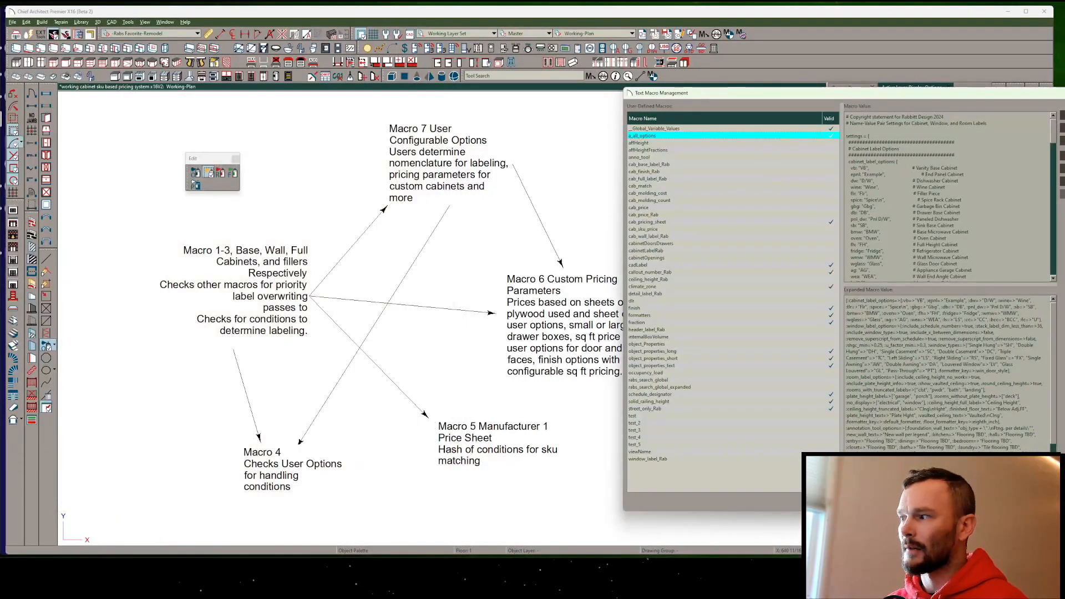
pyautogui.click(943, 499)
# Undo and redo the macro edit to compare the price labels of the base cabinets along the wall.
pyautogui.scroll(-4, 444, 349)
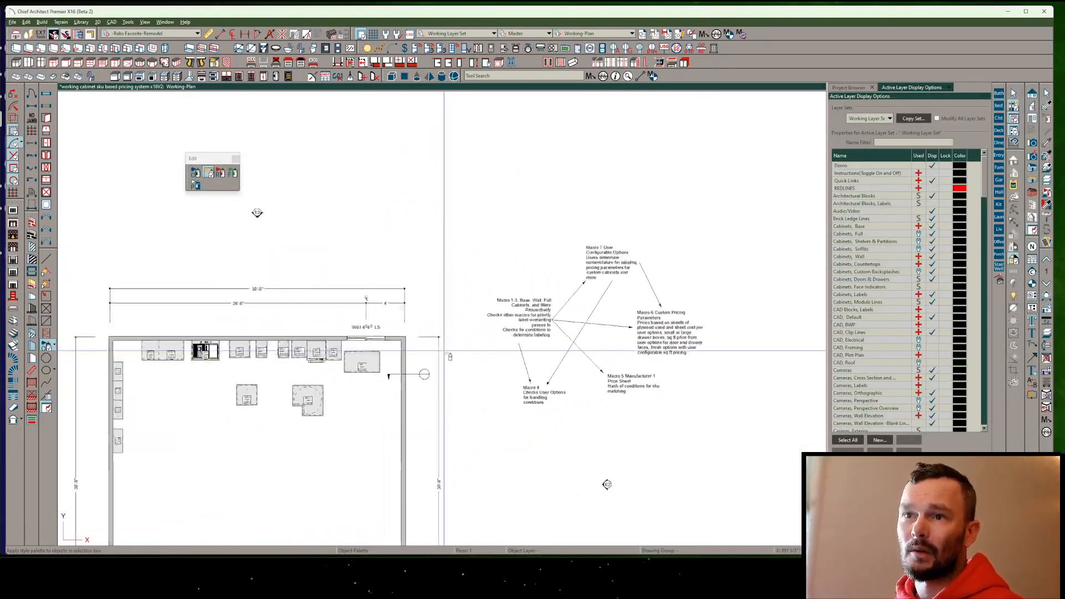
pyautogui.moveTo(275, 369); pyautogui.dragTo(393, 348, button='middle')
pyautogui.scroll(4, 393, 349)
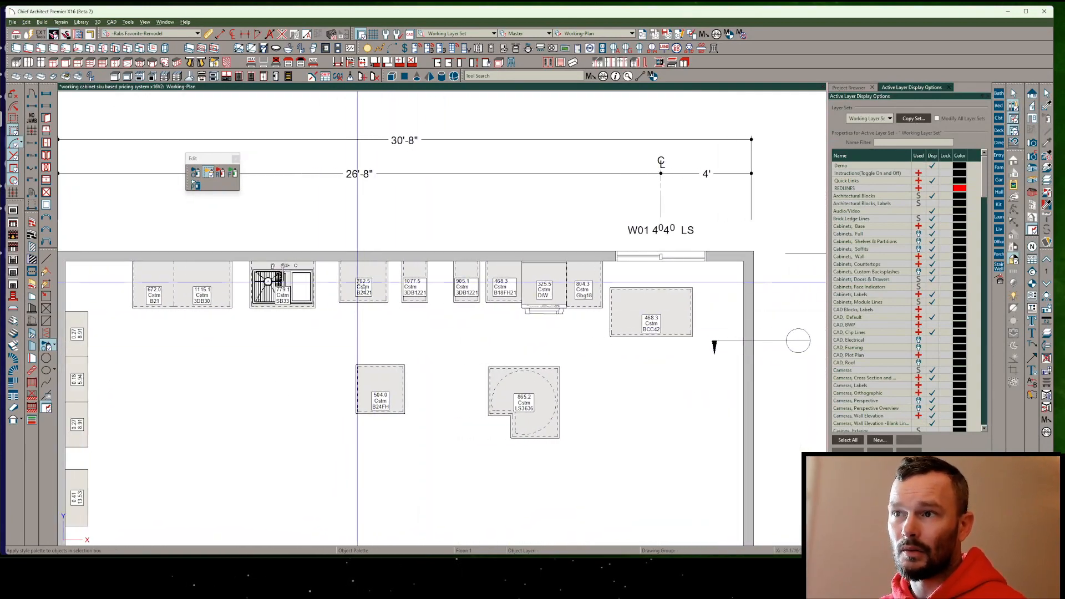
pyautogui.scroll(4, 368, 294)
pyautogui.scroll(2, 368, 294)
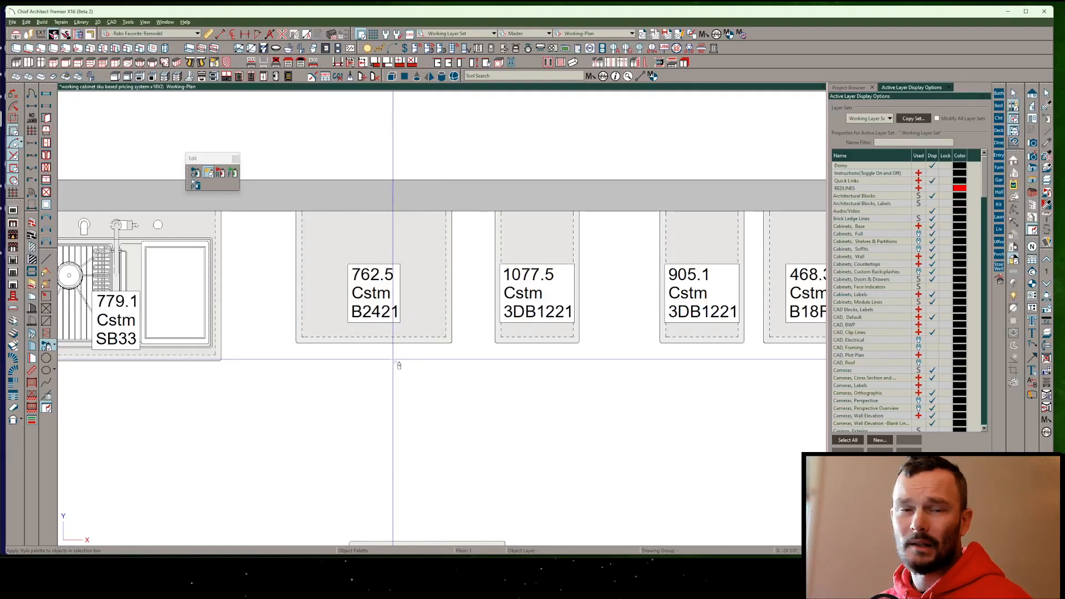
pyautogui.hotkey('ctrl', 'z')
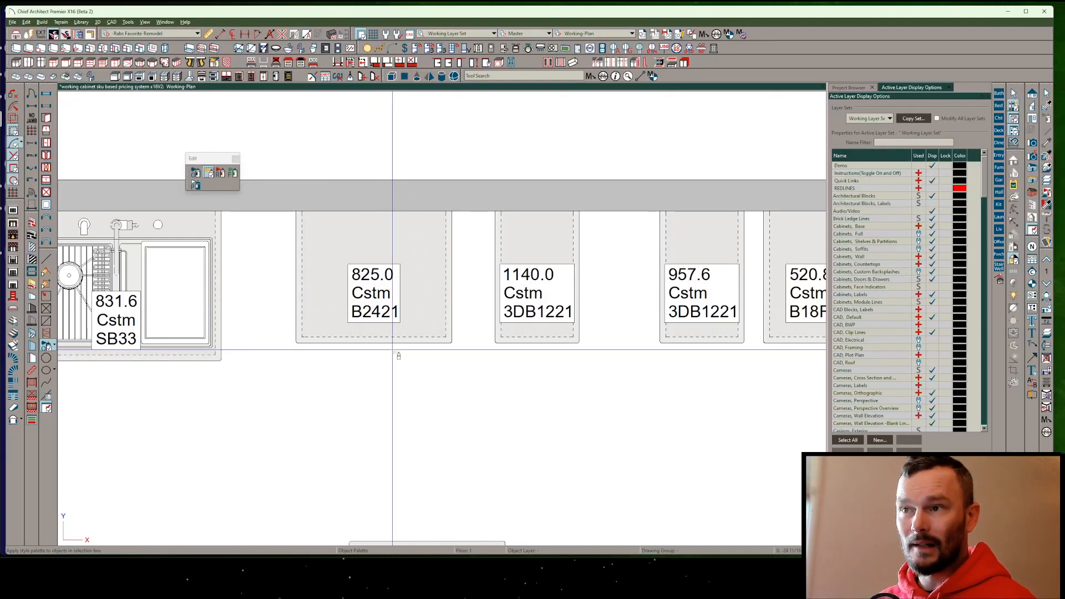
pyautogui.hotkey('ctrl', 'y')
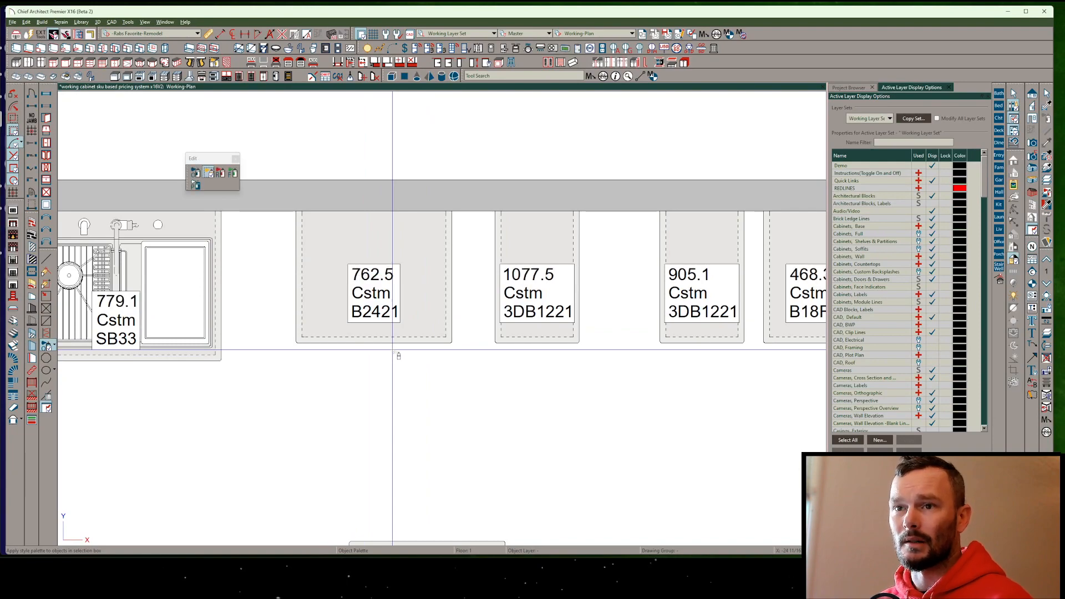
# Narrow the freestanding B24FH base cabinet to 3" wide to test the end panel label.
pyautogui.scroll(-4, 392, 350)
pyautogui.moveTo(776, 438); pyautogui.dragTo(555, 356, button='middle')
pyautogui.moveTo(715, 310); pyautogui.dragTo(537, 323, button='middle')
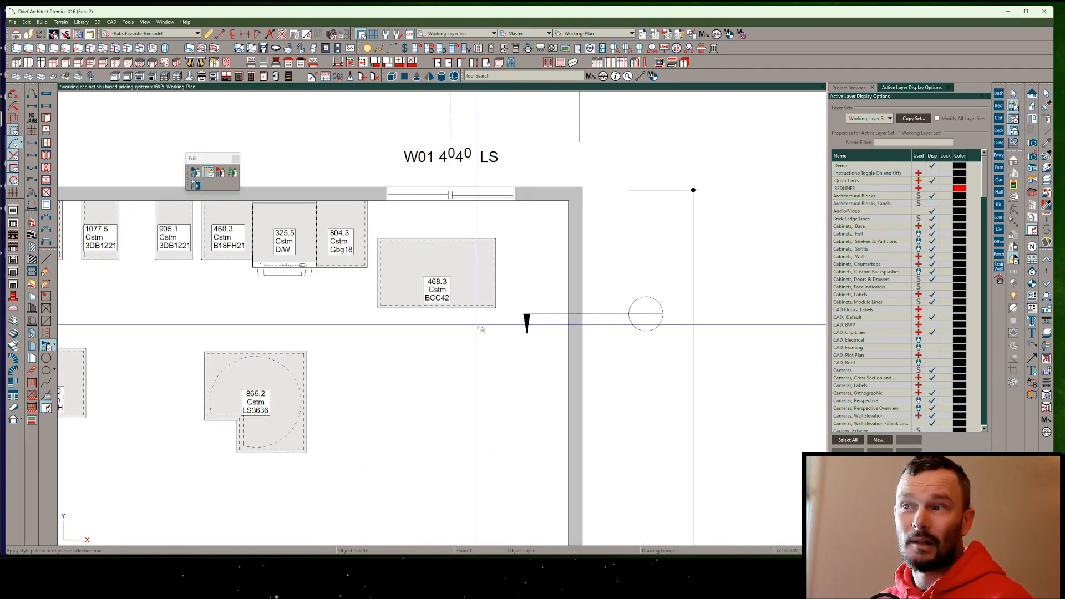
pyautogui.press('space')
pyautogui.moveTo(482, 297); pyautogui.dragTo(475, 328, button='middle')
pyautogui.scroll(1, 328, 384)
pyautogui.moveTo(166, 391); pyautogui.dragTo(331, 358, button='middle')
pyautogui.scroll(-1, 259, 371)
pyautogui.moveTo(188, 359); pyautogui.dragTo(305, 357, button='middle')
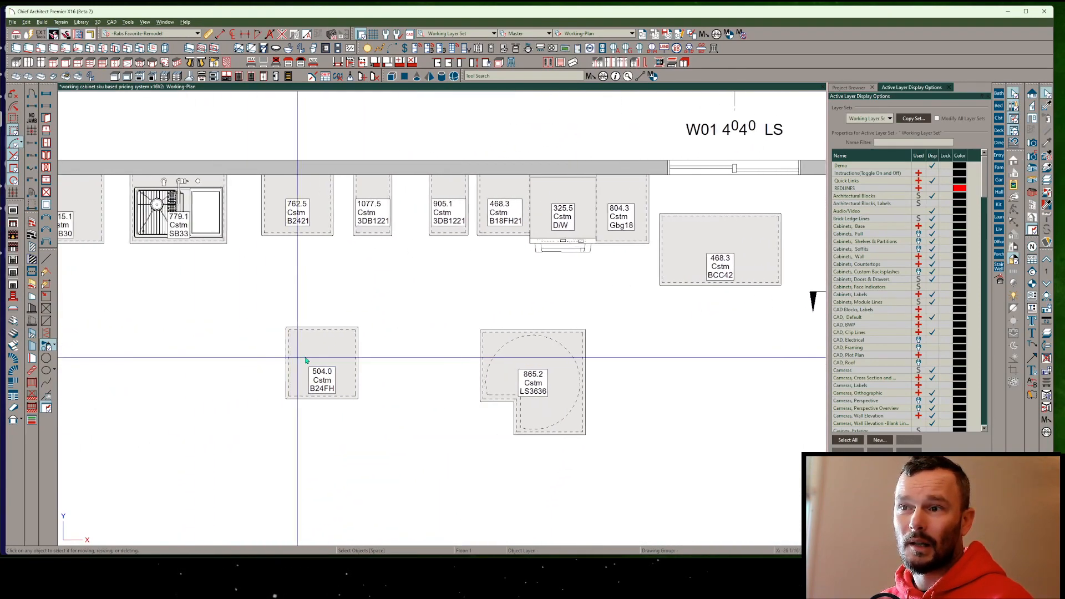
pyautogui.scroll(4, 306, 360)
pyautogui.click(435, 388)
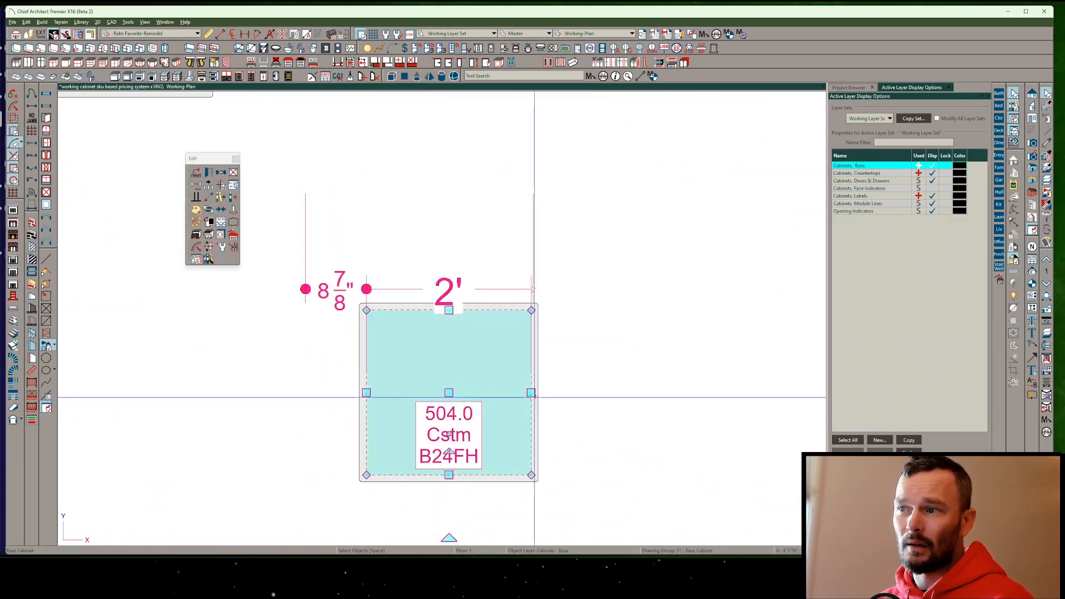
pyautogui.moveTo(530, 392); pyautogui.dragTo(395, 399)
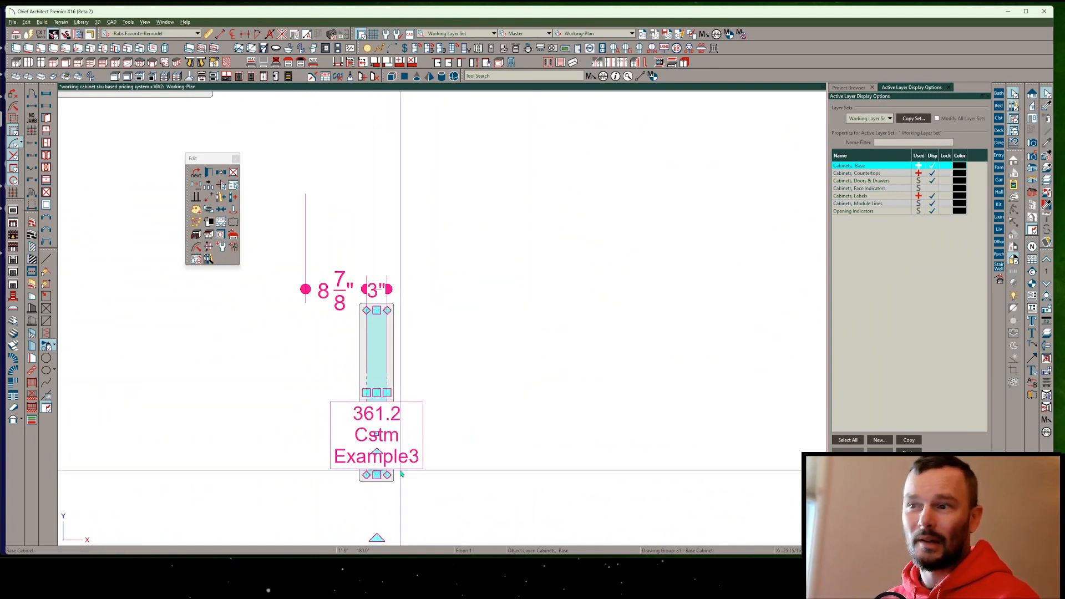
# Widen the selected freestanding base cabinet to 2'-3".
pyautogui.moveTo(401, 471); pyautogui.dragTo(400, 459, button='middle')
pyautogui.scroll(-2, 399, 383)
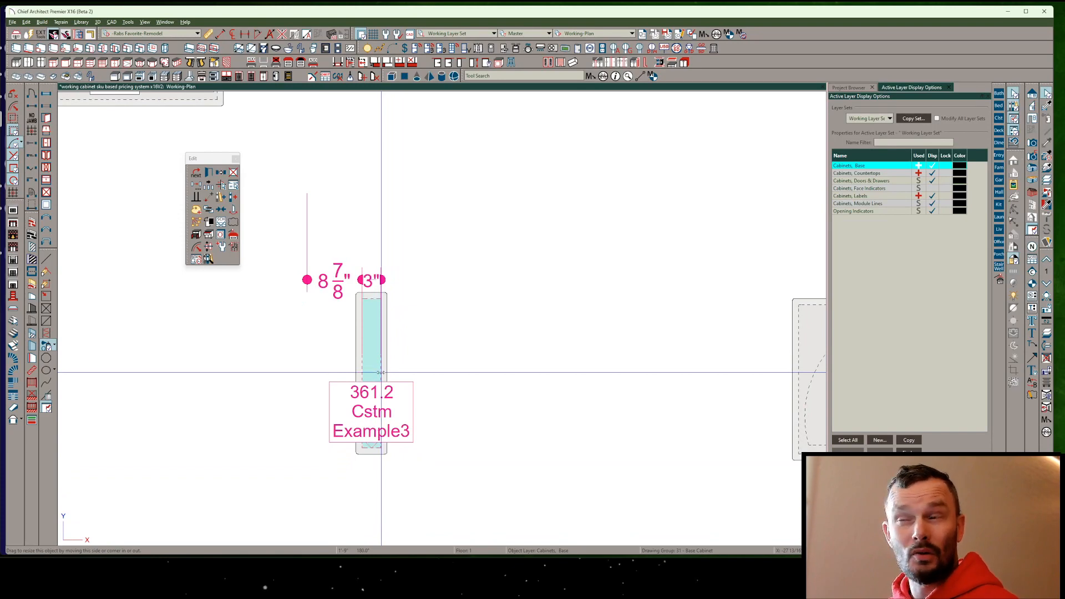
pyautogui.moveTo(381, 372); pyautogui.dragTo(530, 372)
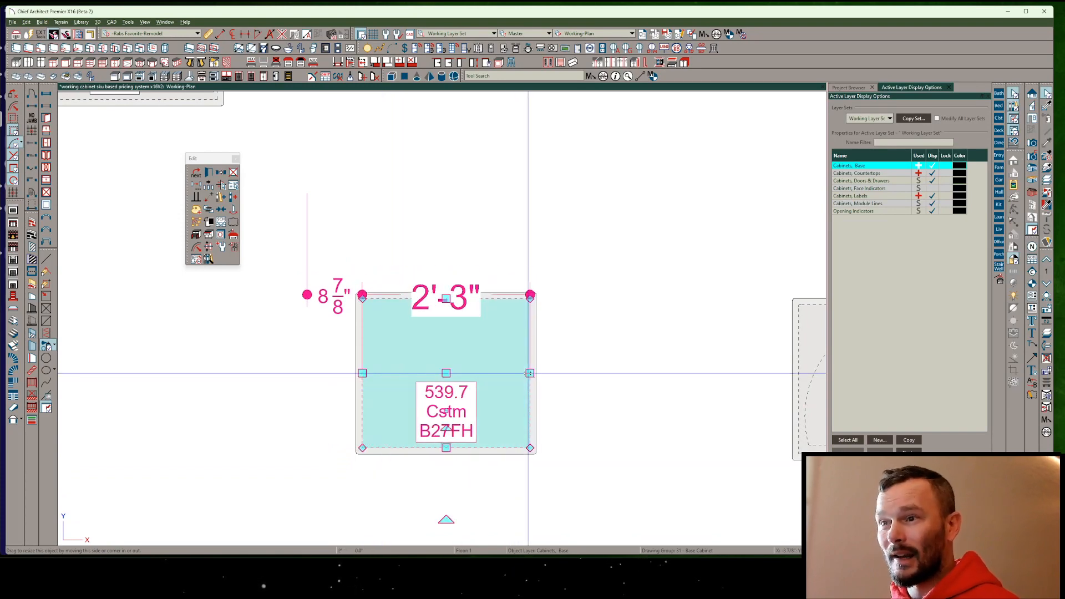
# Examine the Macro 6 custom pricing and Macro 5 manufacturer price sheet notes in the macro diagram, and return to the cabinet plan.
pyautogui.scroll(-3, 528, 372)
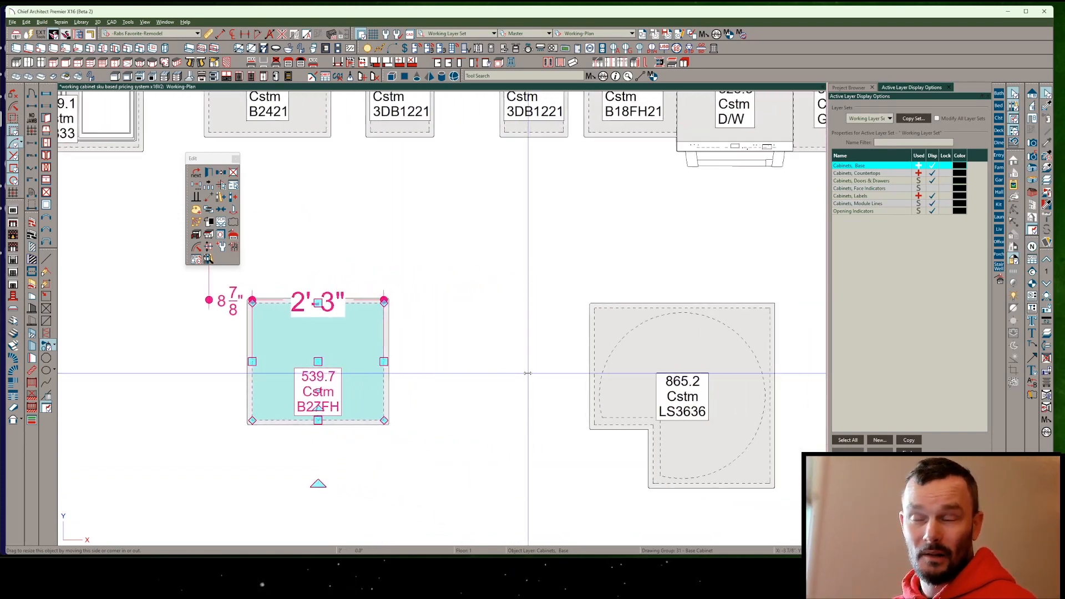
pyautogui.scroll(-5, 528, 373)
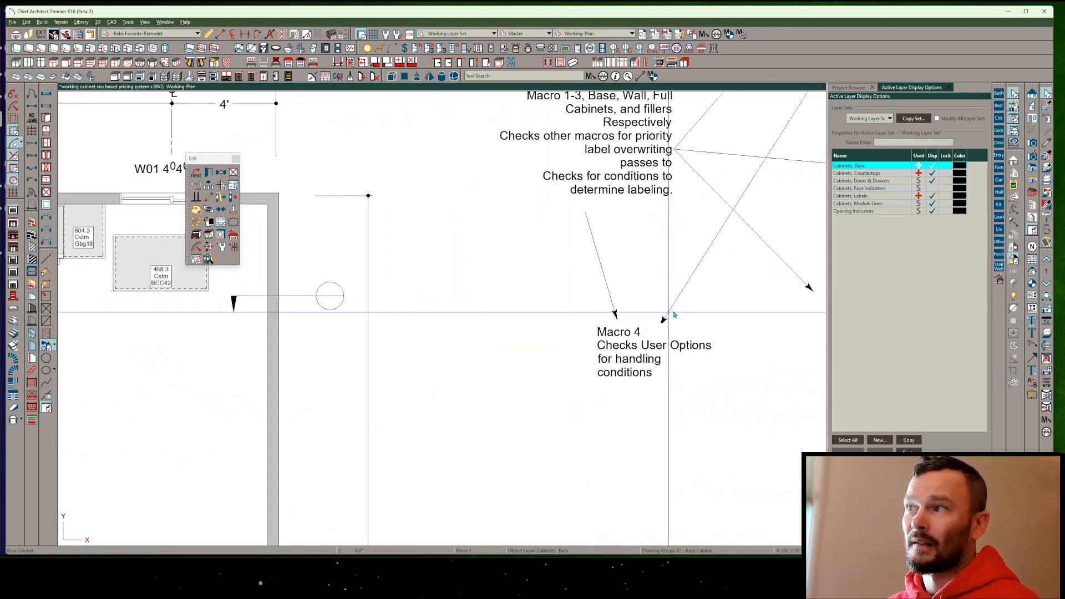
pyautogui.scroll(-1, 652, 311)
pyautogui.scroll(1, 630, 318)
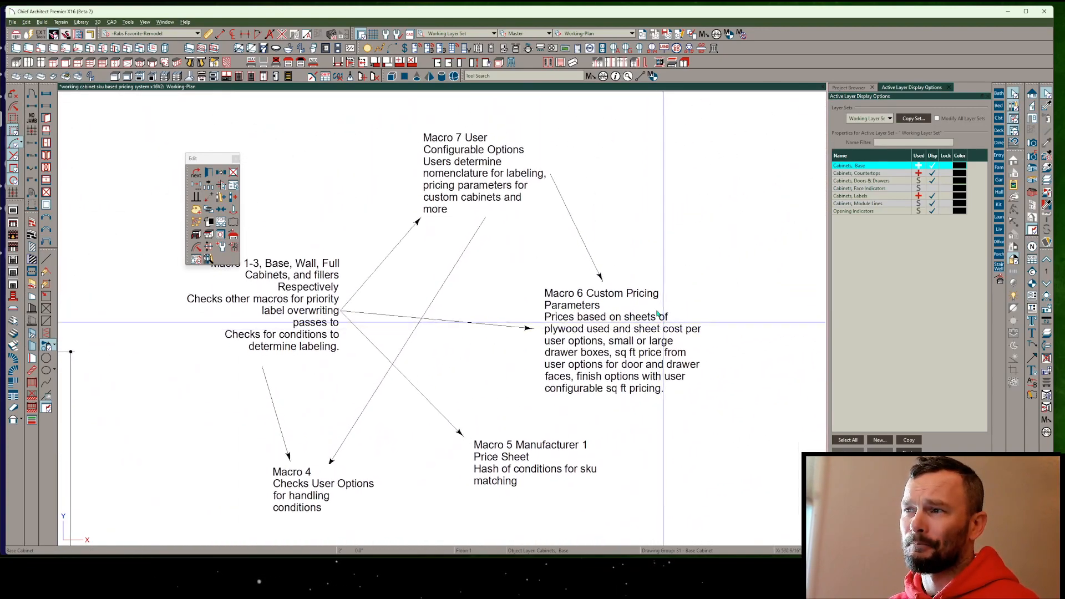
pyautogui.scroll(2, 593, 363)
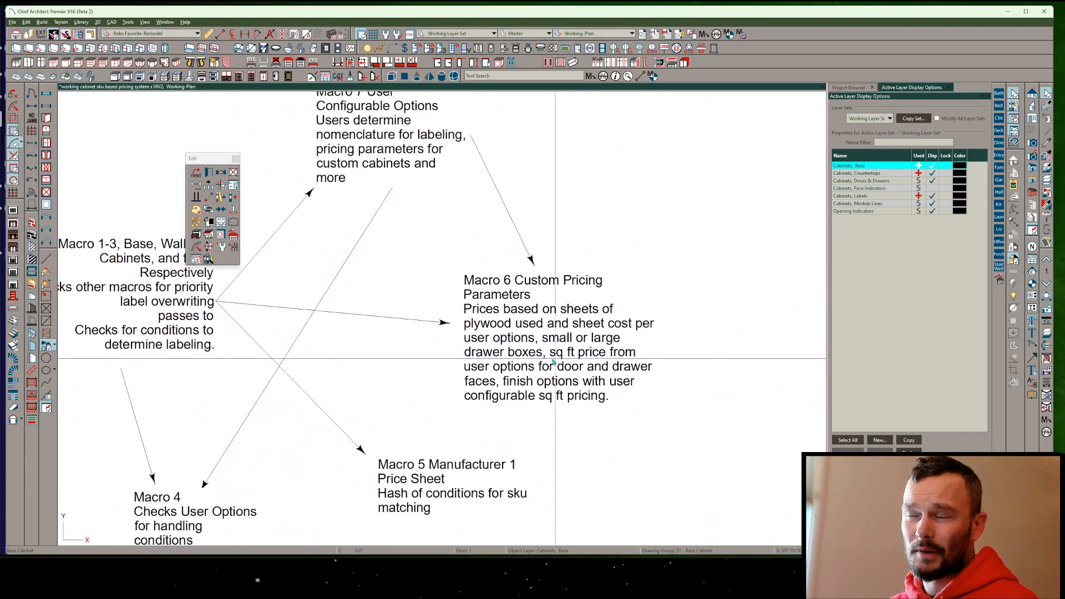
pyautogui.scroll(1, 535, 333)
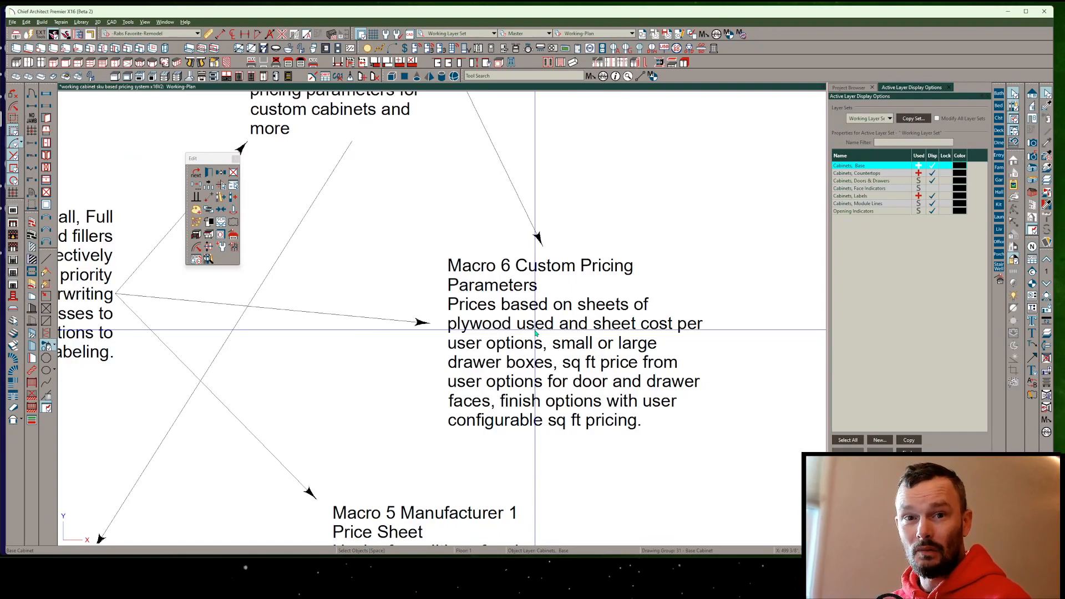
pyautogui.scroll(-4, 535, 332)
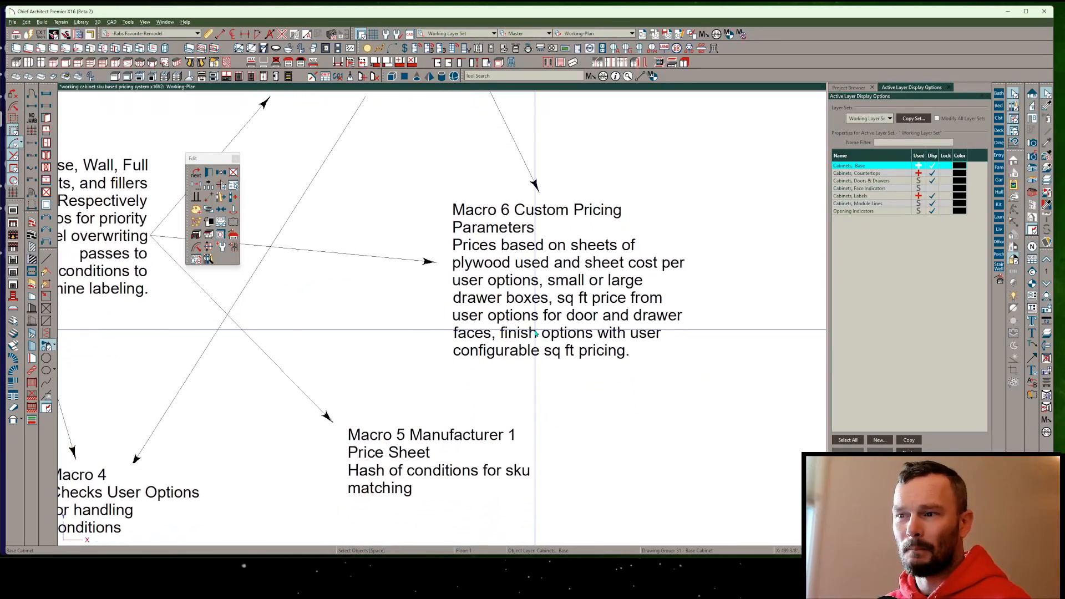
pyautogui.scroll(2, 546, 344)
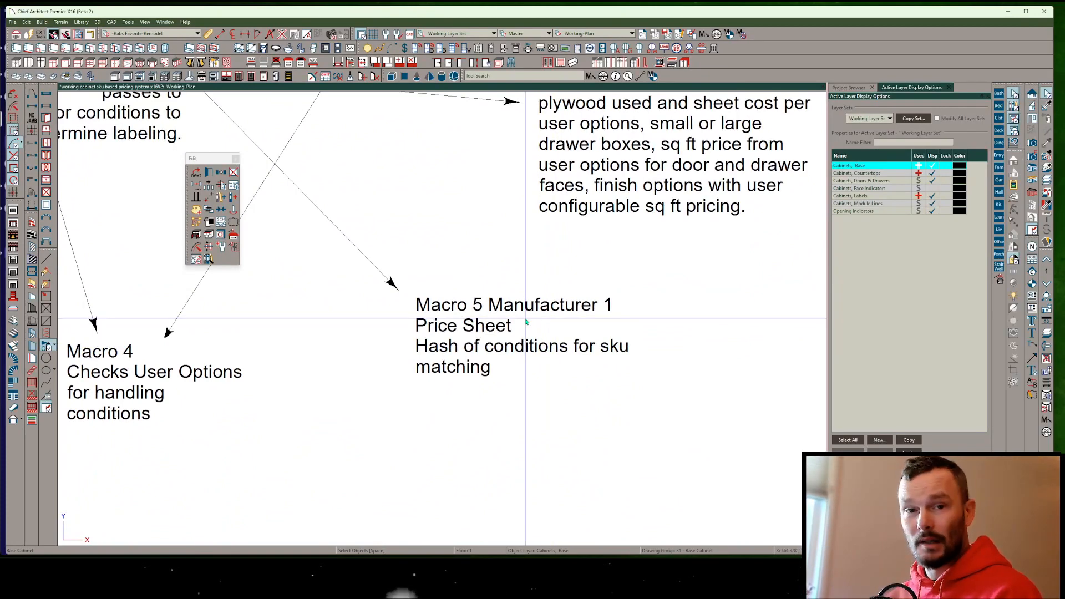
pyautogui.scroll(-6, 526, 321)
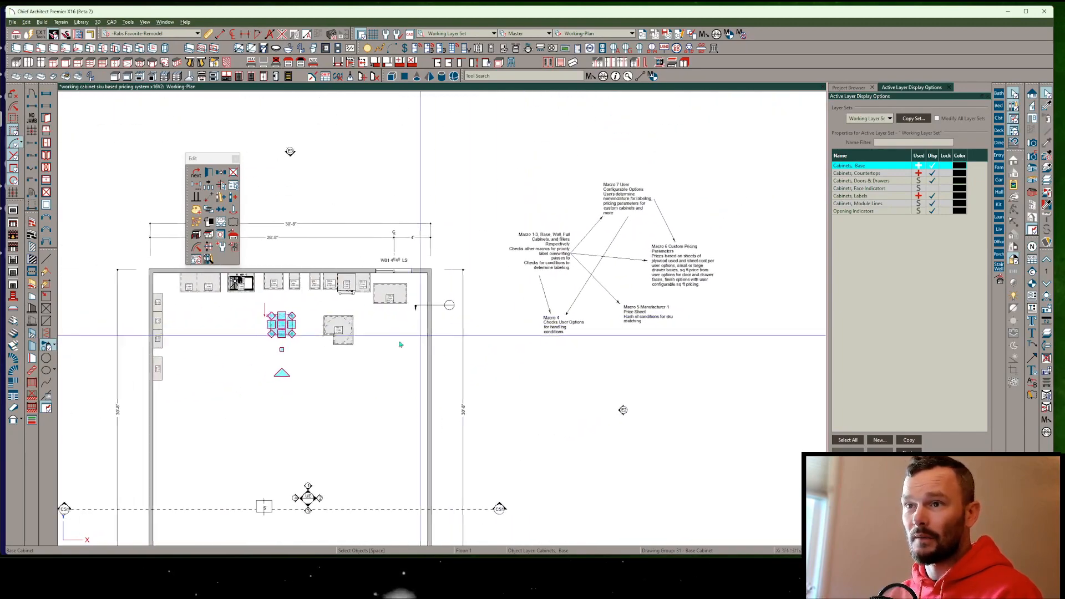
pyautogui.scroll(5, 393, 347)
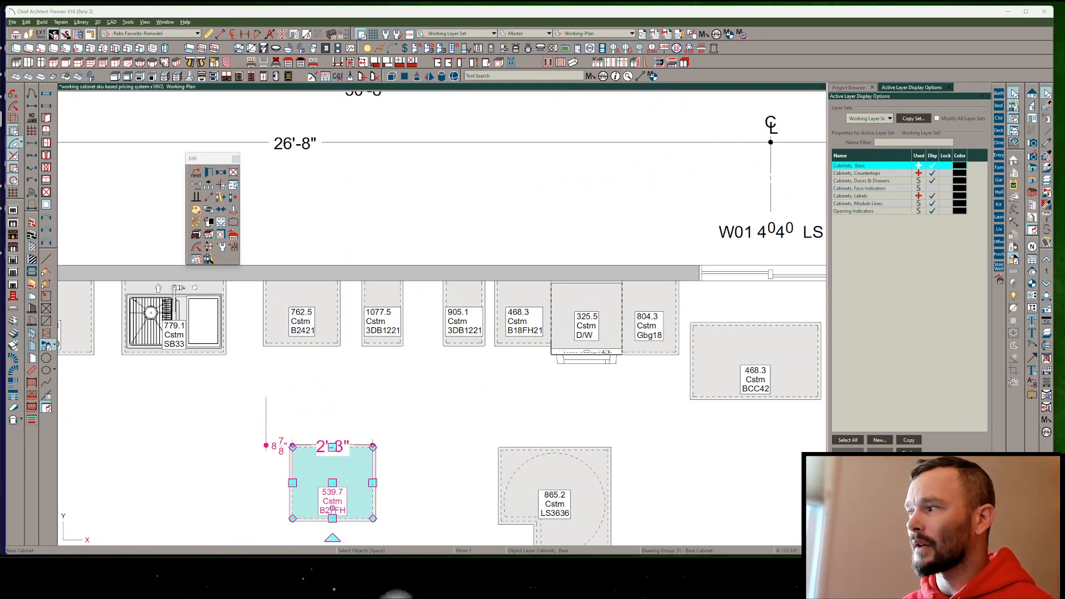
# Apply the style palette to the B2421 and two 3DB1221 base cabinets along the top wall to convert them to vanity labels.
pyautogui.click(48, 345)
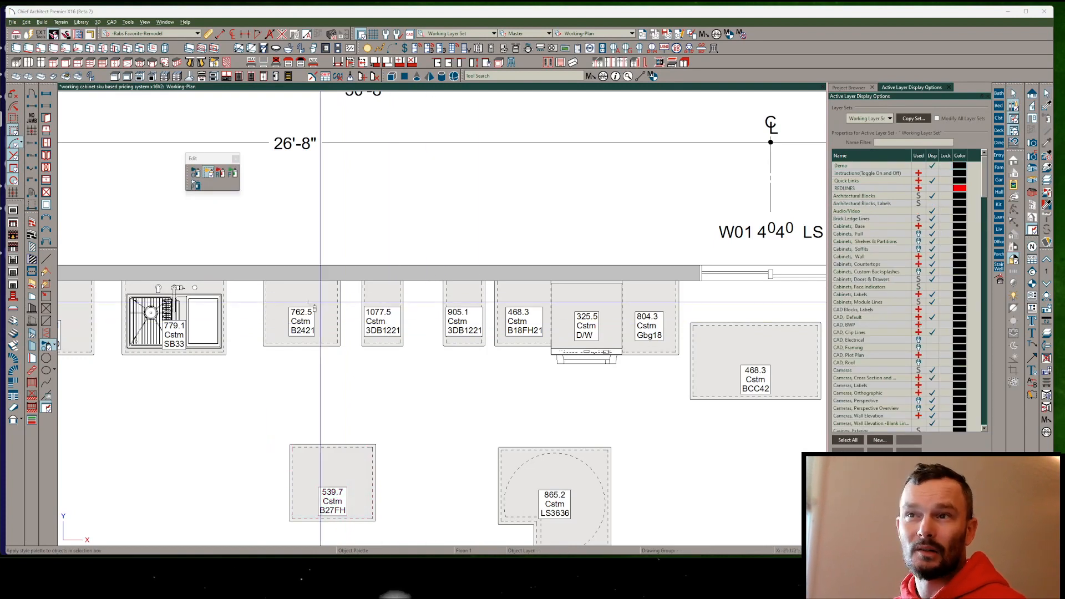
pyautogui.moveTo(248, 238); pyautogui.dragTo(492, 384)
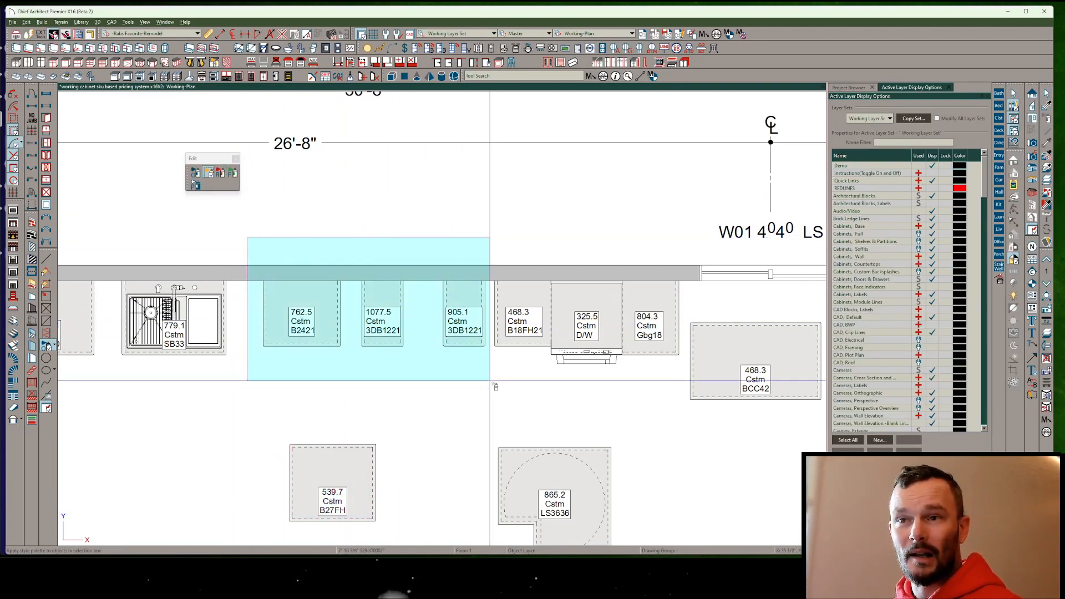
pyautogui.moveTo(489, 381); pyautogui.dragTo(491, 381)
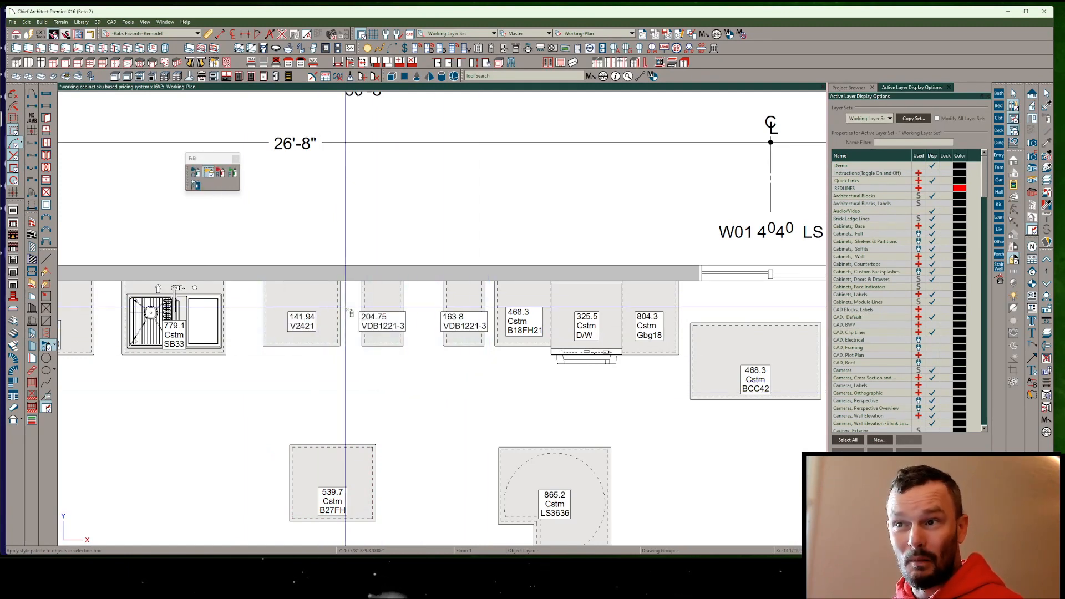
pyautogui.scroll(5, 351, 313)
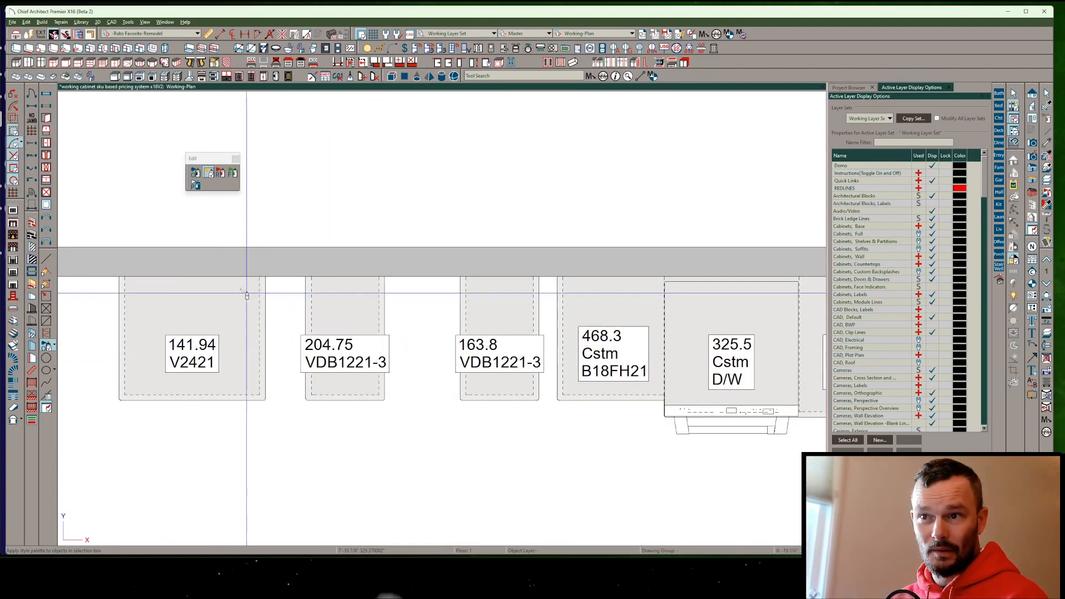
pyautogui.moveTo(481, 347); pyautogui.dragTo(436, 348, button='middle')
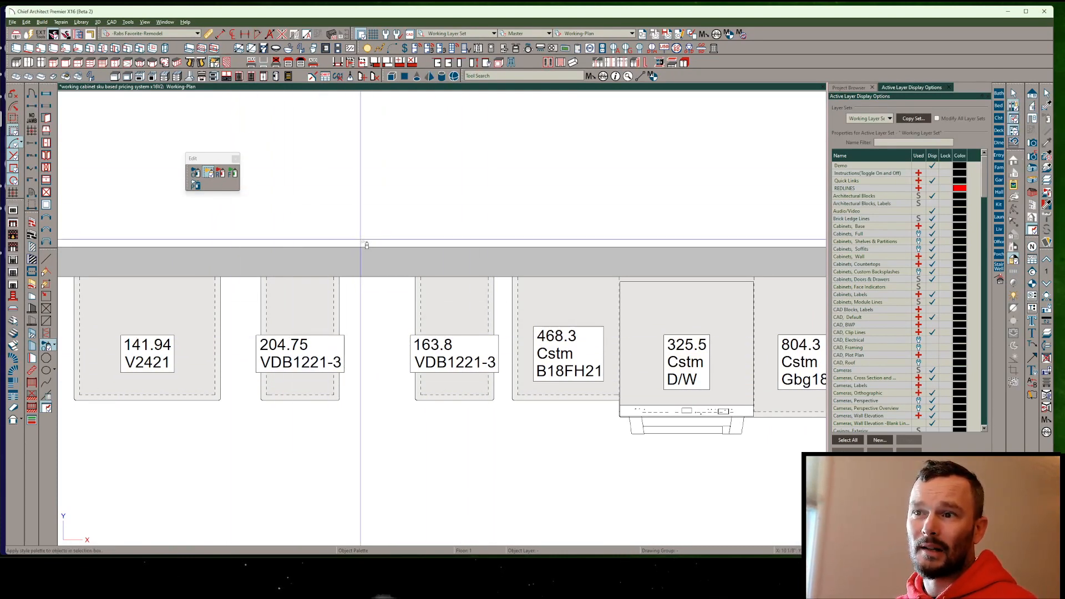
# Apply the style palette again to only the VDB1221-3 cabinet beside the B18FH21 cabinet to test its price label.
pyautogui.moveTo(366, 230); pyautogui.dragTo(505, 433)
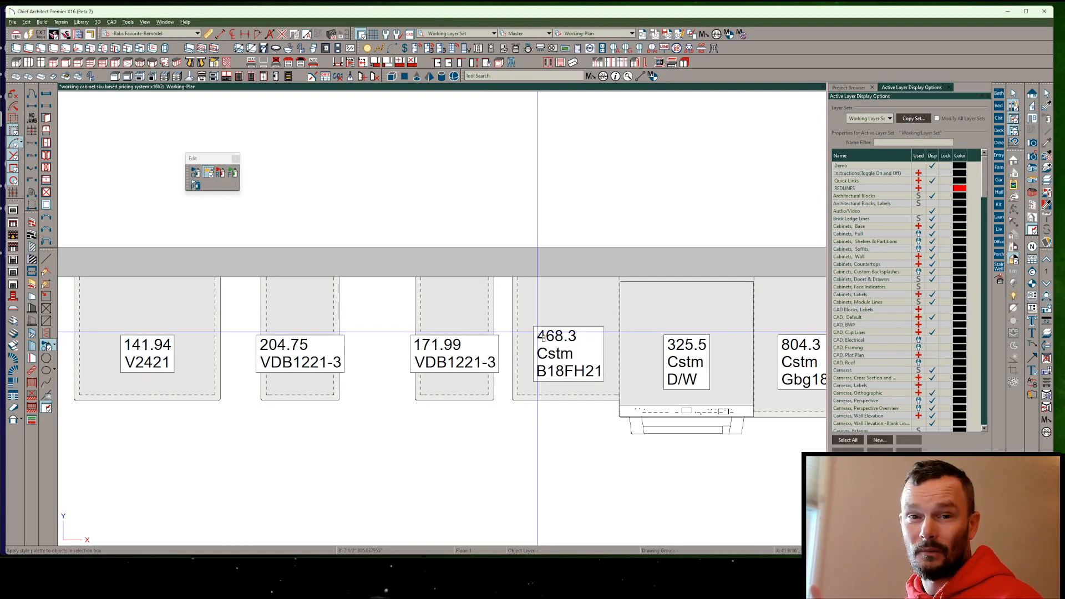
pyautogui.scroll(-1, 536, 331)
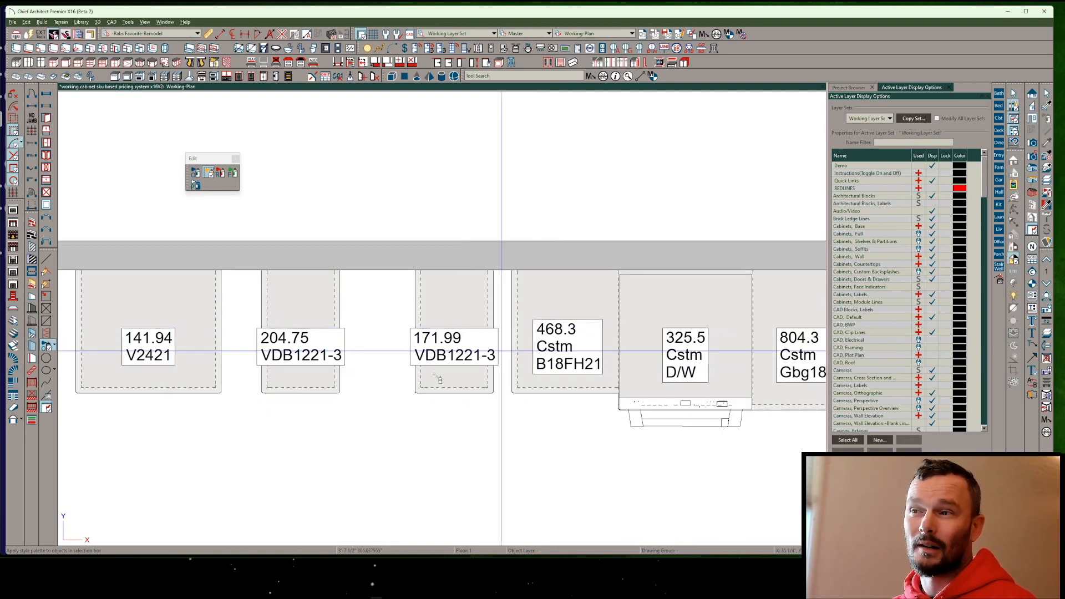
pyautogui.scroll(-4, 454, 363)
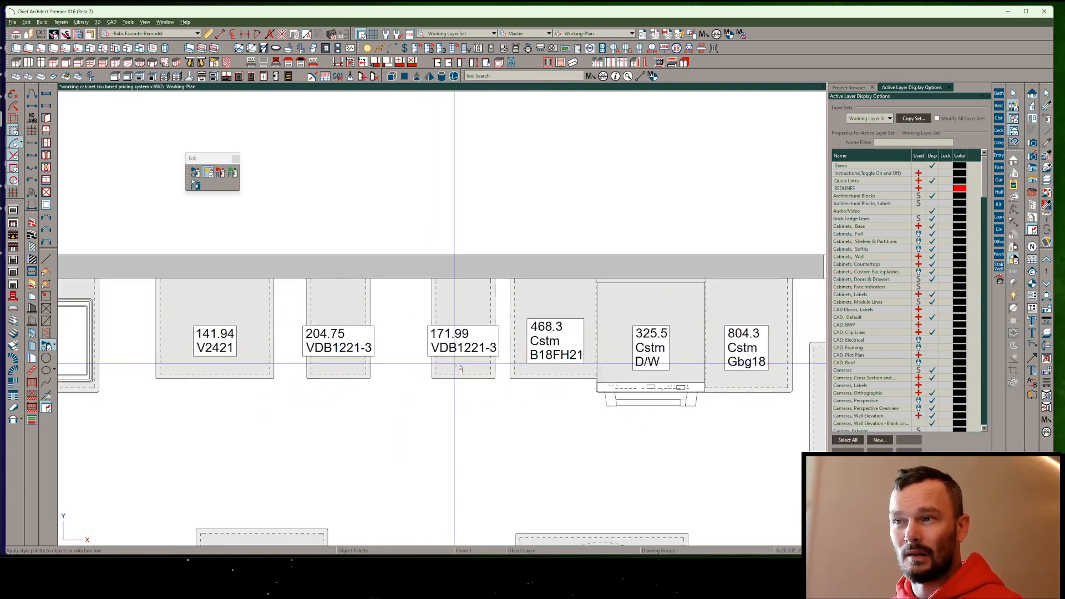
pyautogui.scroll(-3, 439, 322)
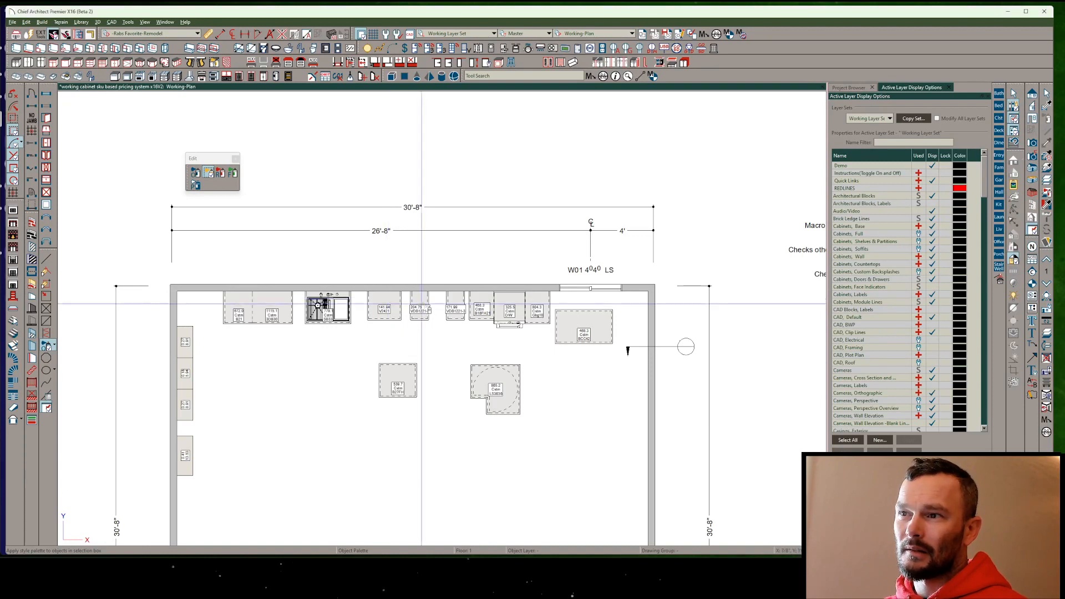
# Select the three vanity cabinets, and apply the style palette to the dishwasher-side, freestanding corner and sink-side cabinets for L10 labels.
pyautogui.click(383, 304)
pyautogui.keyDown('shift'); pyautogui.click(418, 305); pyautogui.keyUp('shift')
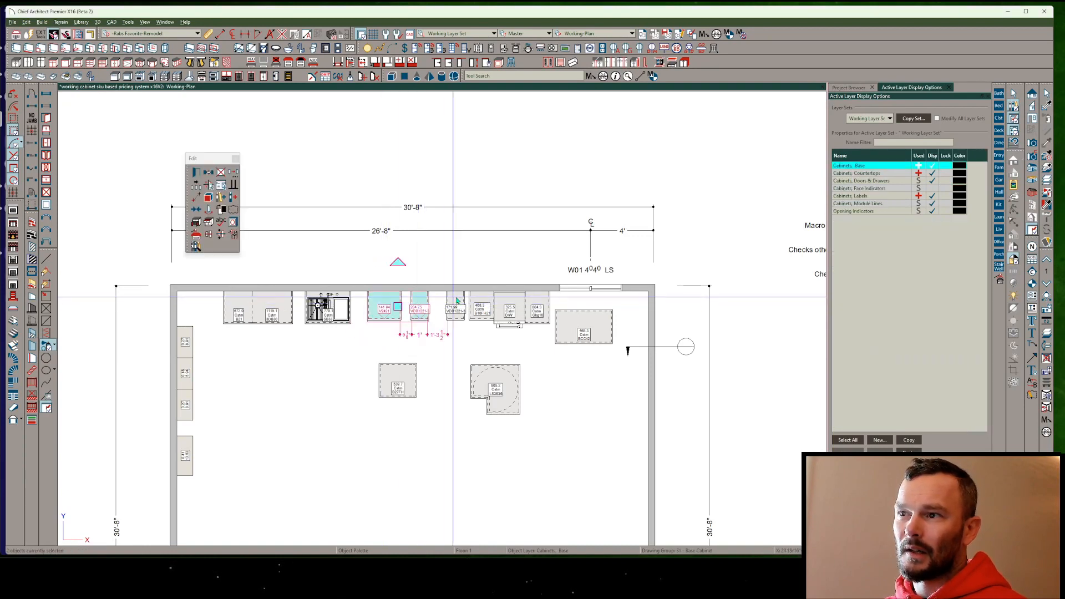
pyautogui.keyDown('shift'); pyautogui.click(455, 305); pyautogui.keyUp('shift')
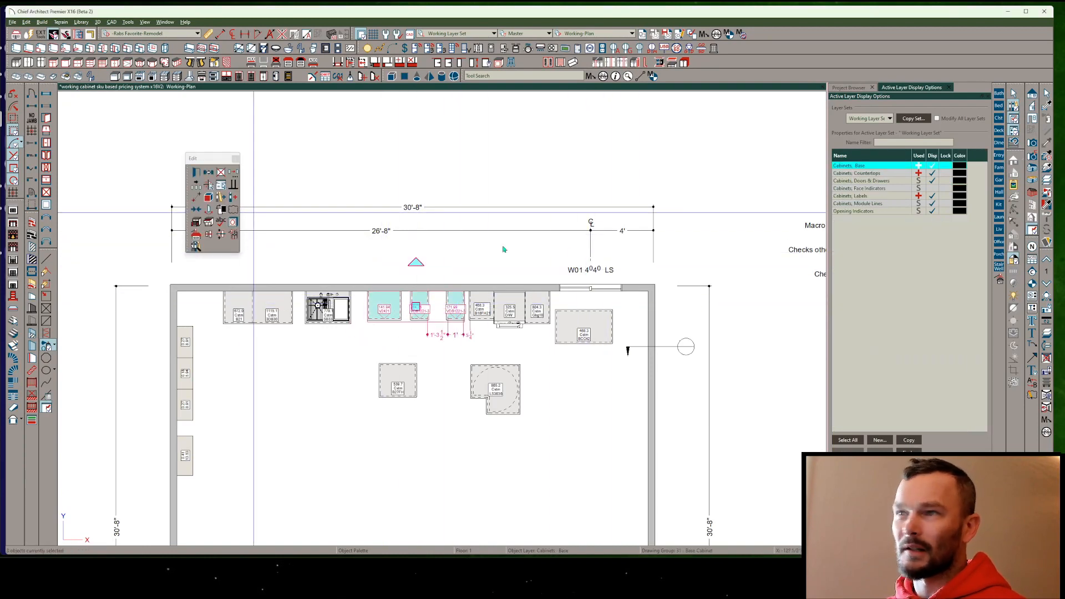
pyautogui.click(210, 185)
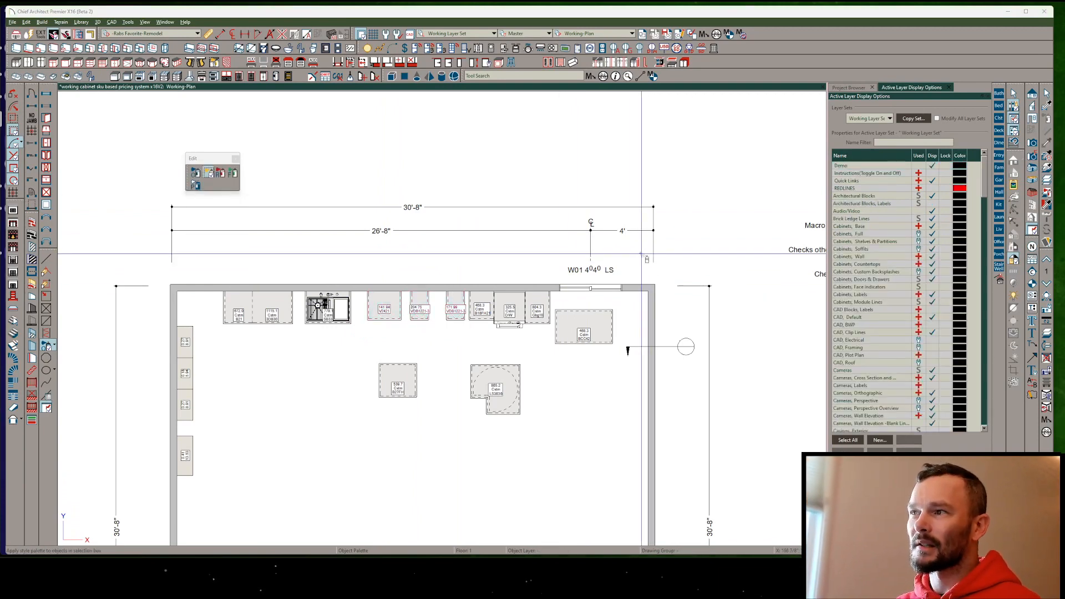
pyautogui.moveTo(638, 253); pyautogui.dragTo(467, 433)
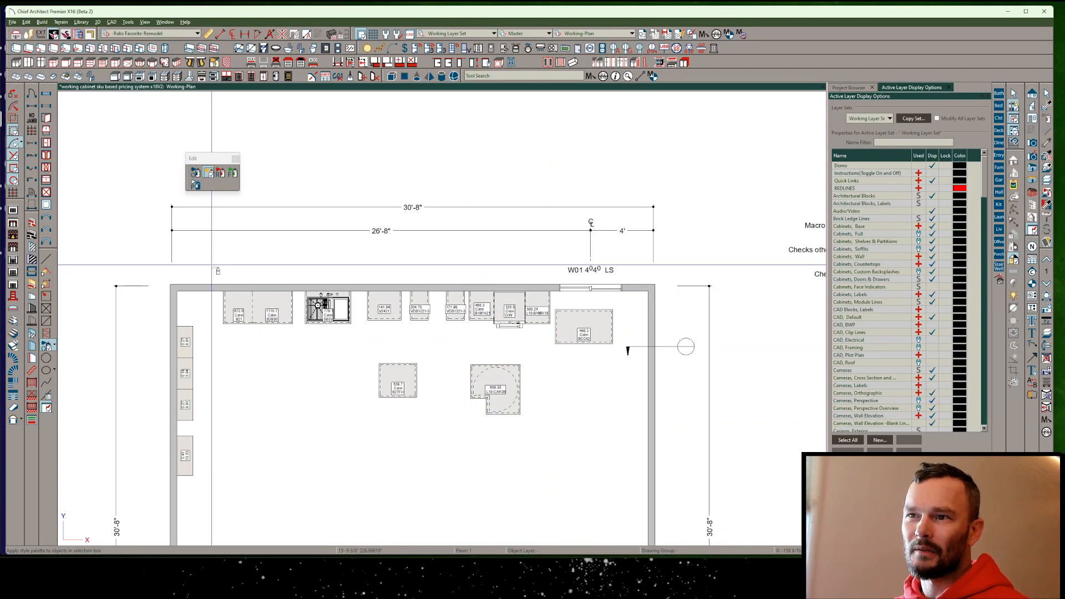
pyautogui.moveTo(212, 264); pyautogui.dragTo(360, 353)
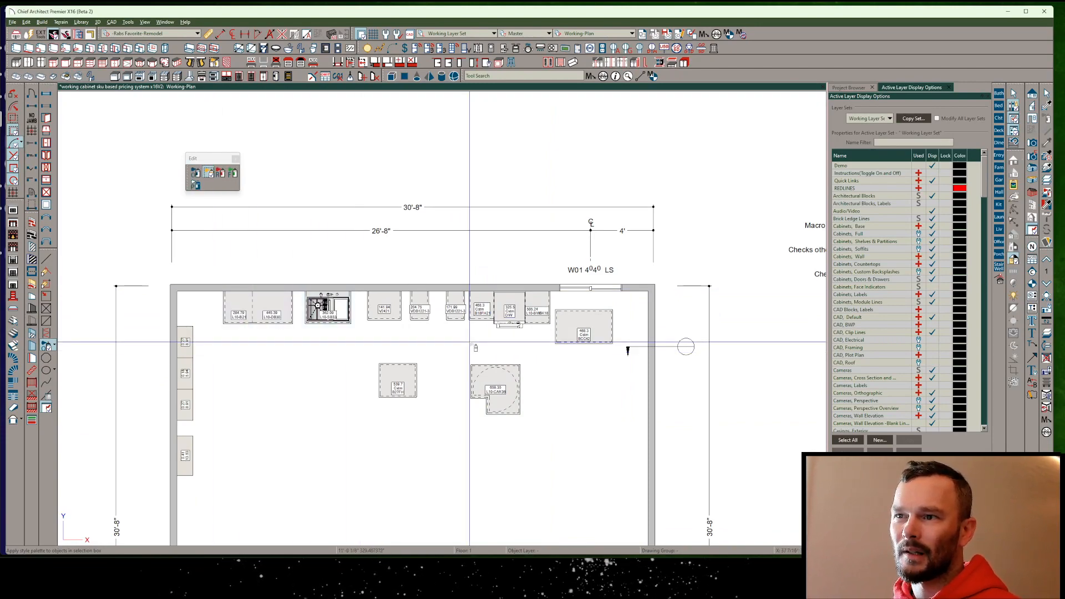
# Widen the L10-B21 base cabinet beside the L10-DB30 cabinet to 2'-3".
pyautogui.scroll(5, 266, 311)
pyautogui.click(181, 349)
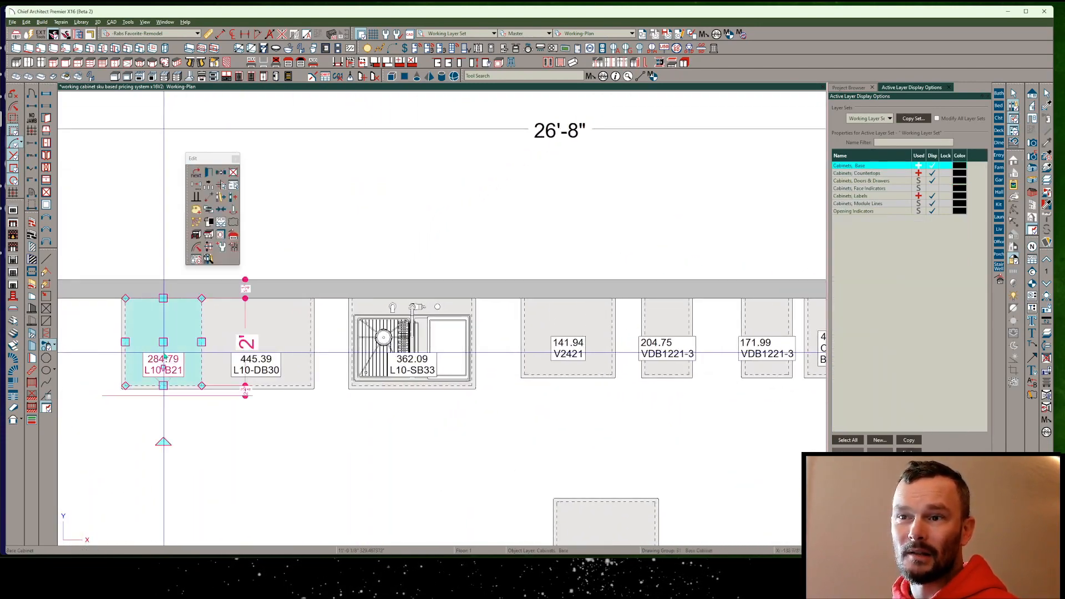
pyautogui.moveTo(123, 342); pyautogui.dragTo(101, 340)
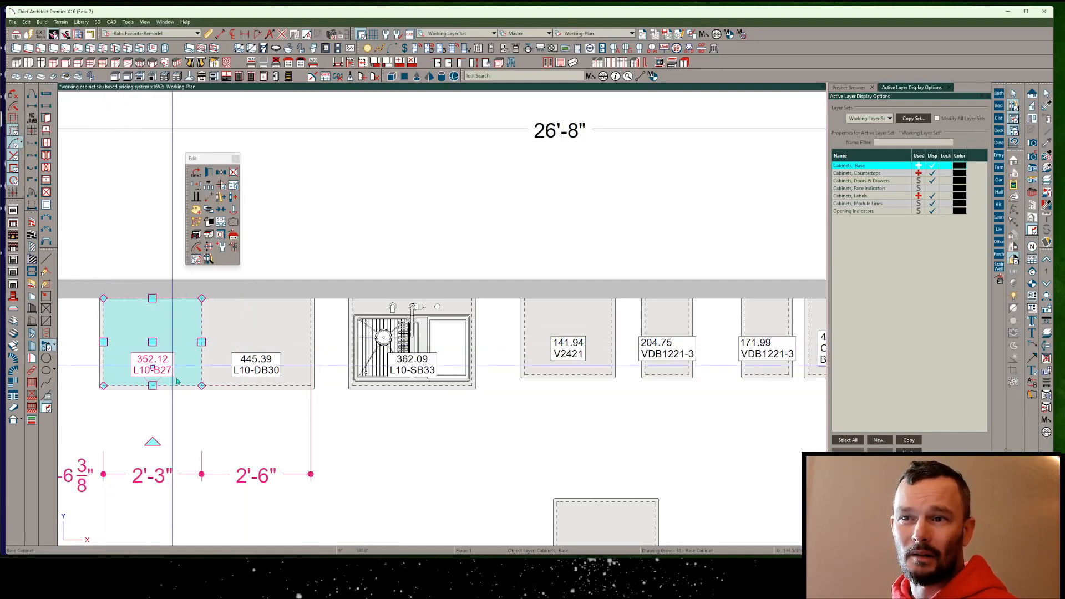
pyautogui.click(160, 409)
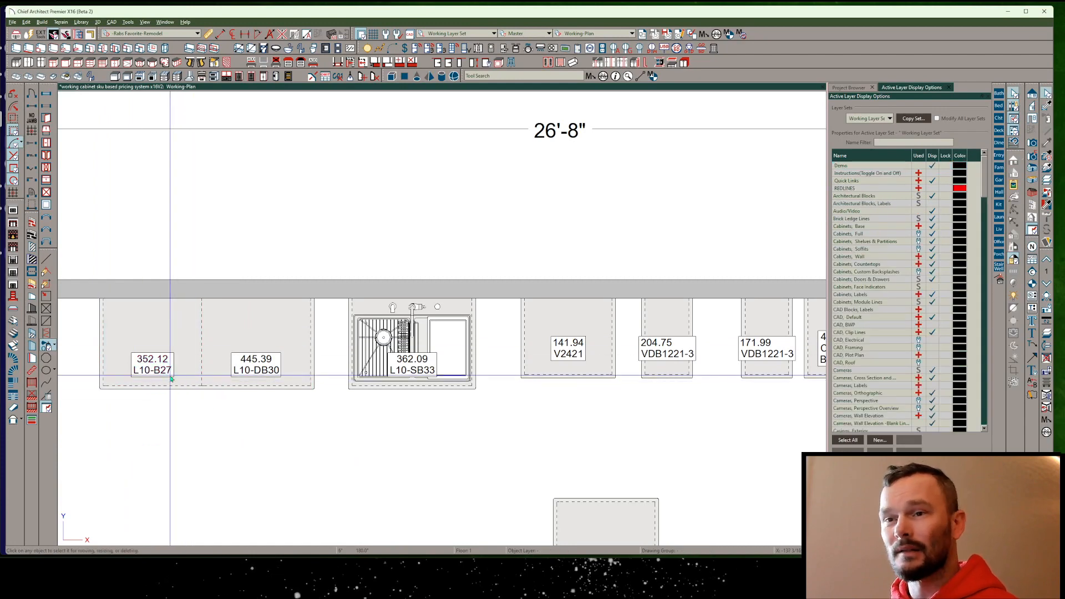
# Review the restyled cabinet labels along the wall and delete the freestanding BCC42 cabinet near the window.
pyautogui.moveTo(170, 379); pyautogui.dragTo(165, 386, button='middle')
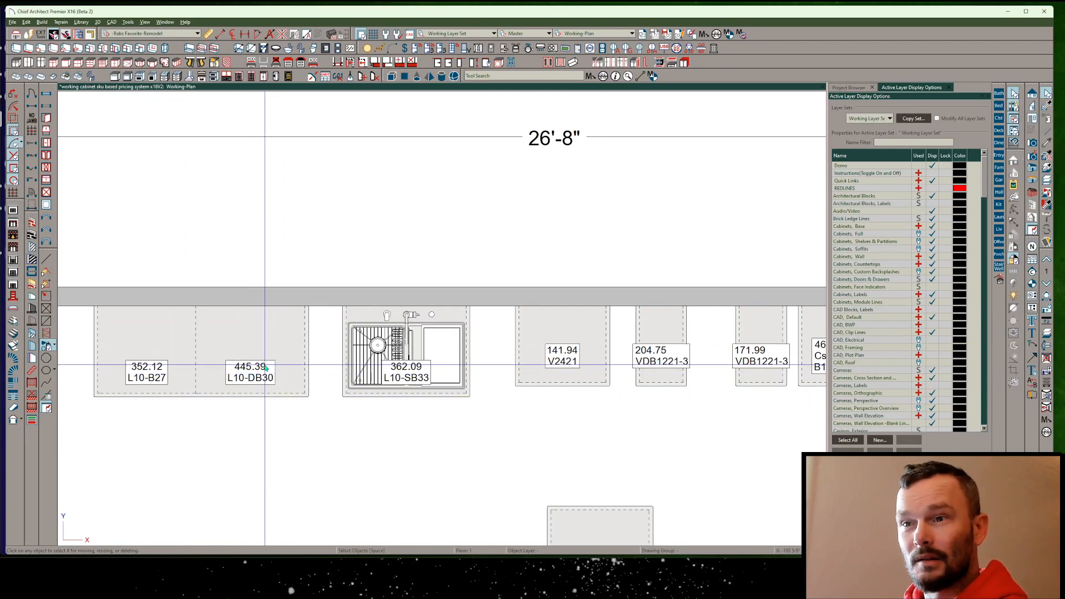
pyautogui.moveTo(150, 347); pyautogui.dragTo(285, 345, button='middle')
pyautogui.moveTo(546, 357); pyautogui.dragTo(369, 336, button='middle')
pyautogui.hscroll(6, 527, 446)
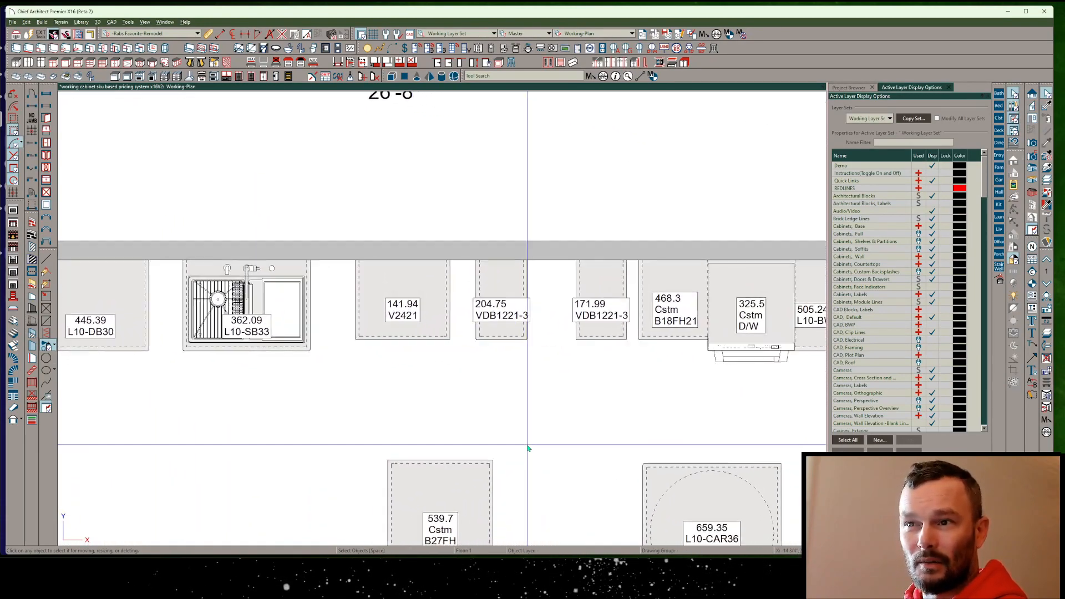
pyautogui.scroll(-4, 577, 441)
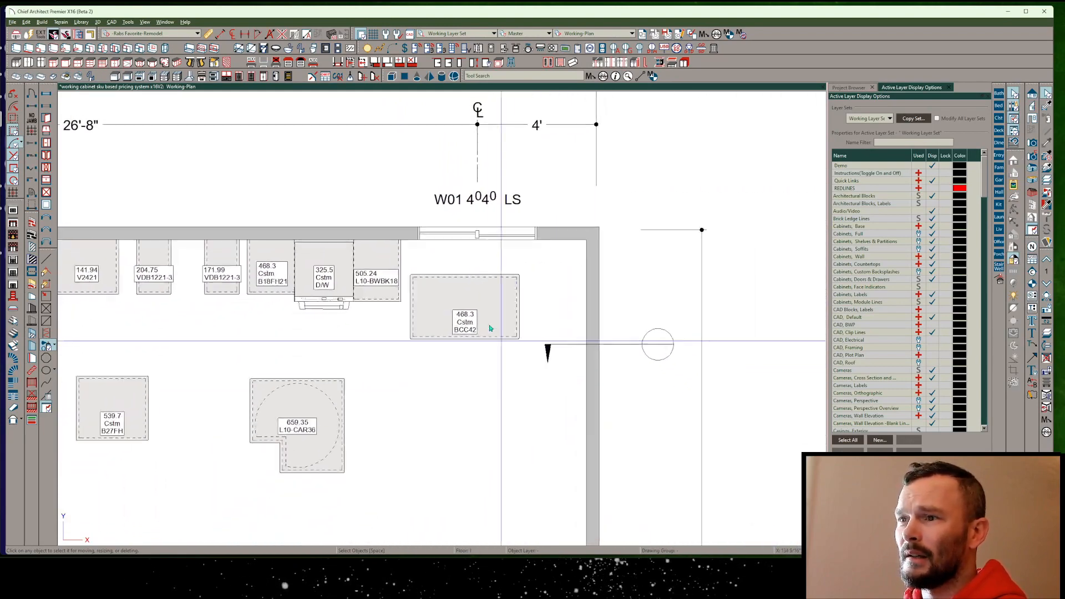
pyautogui.click(486, 308)
pyautogui.click(230, 392)
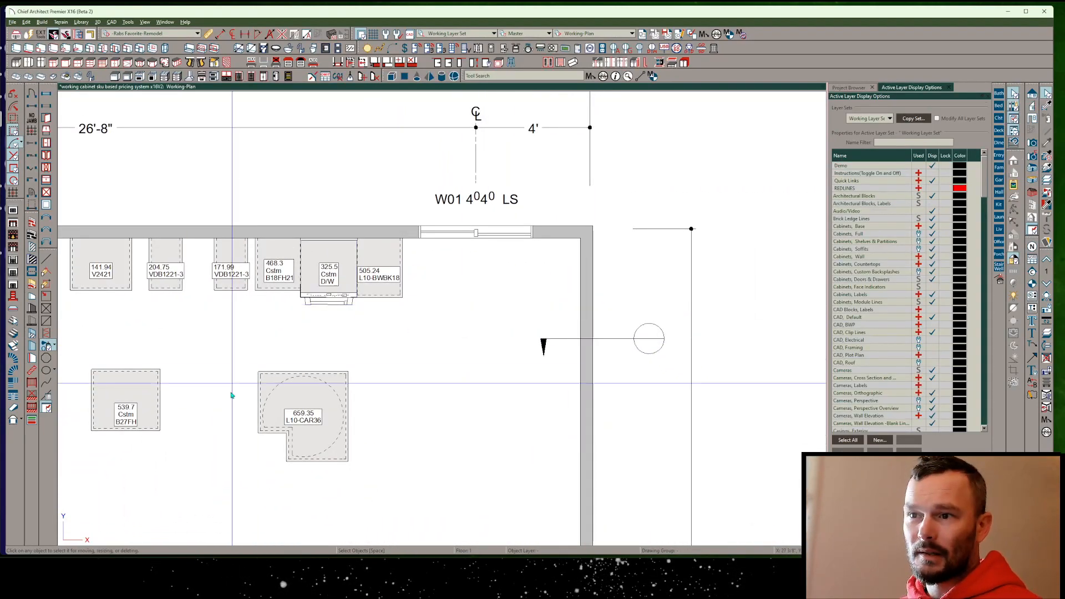
# Move the L10-CAR36 corner cabinet point to point from its back corner into the room corner beside the window.
pyautogui.click(306, 411)
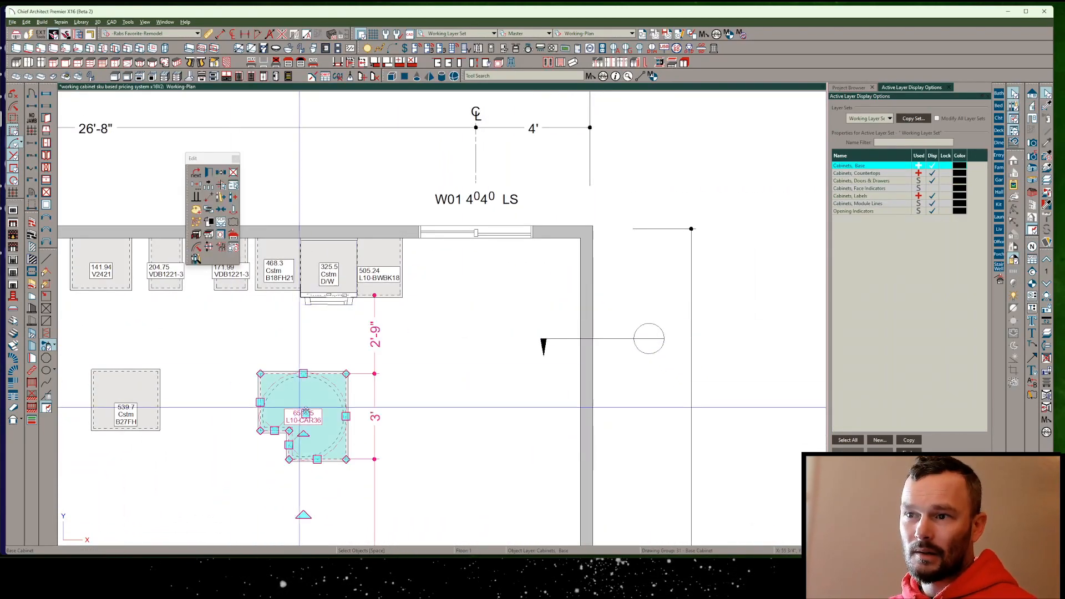
pyautogui.press('m')
pyautogui.click(346, 373)
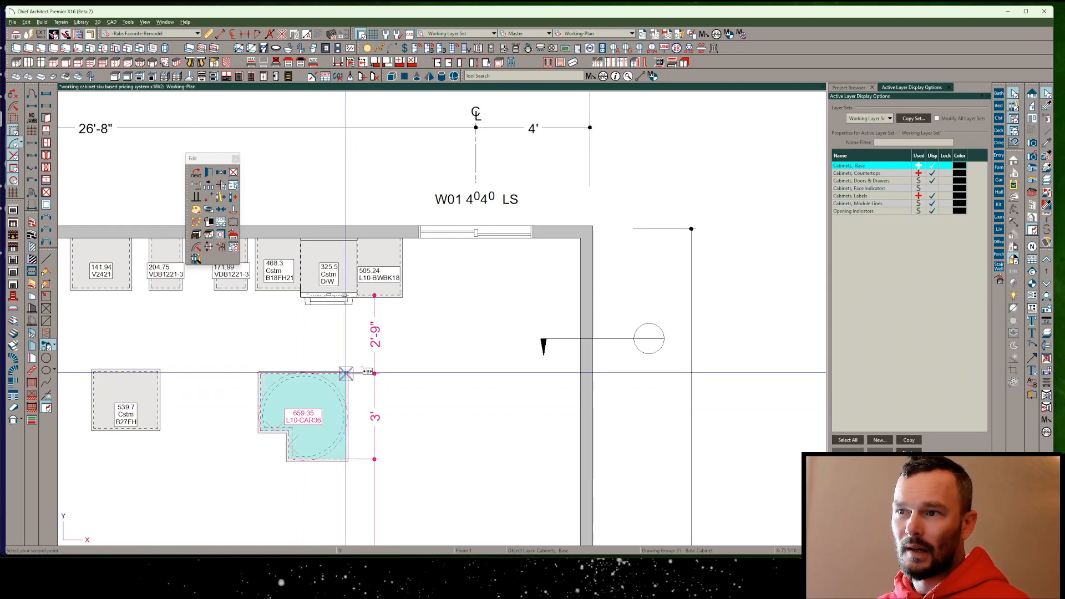
pyautogui.click(580, 238)
pyautogui.scroll(4, 577, 238)
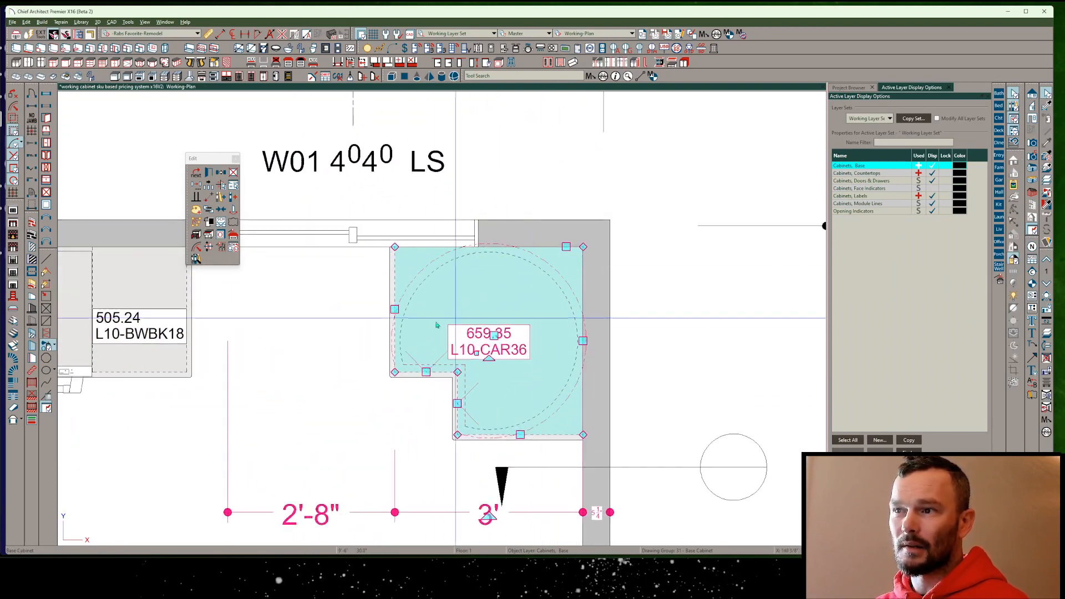
# Reduce both sides of the corner cabinet to 2'-9" to test the L10-CAR33 label.
pyautogui.moveTo(400, 315); pyautogui.dragTo(407, 312)
pyautogui.press('Tab')
pyautogui.press('Return')
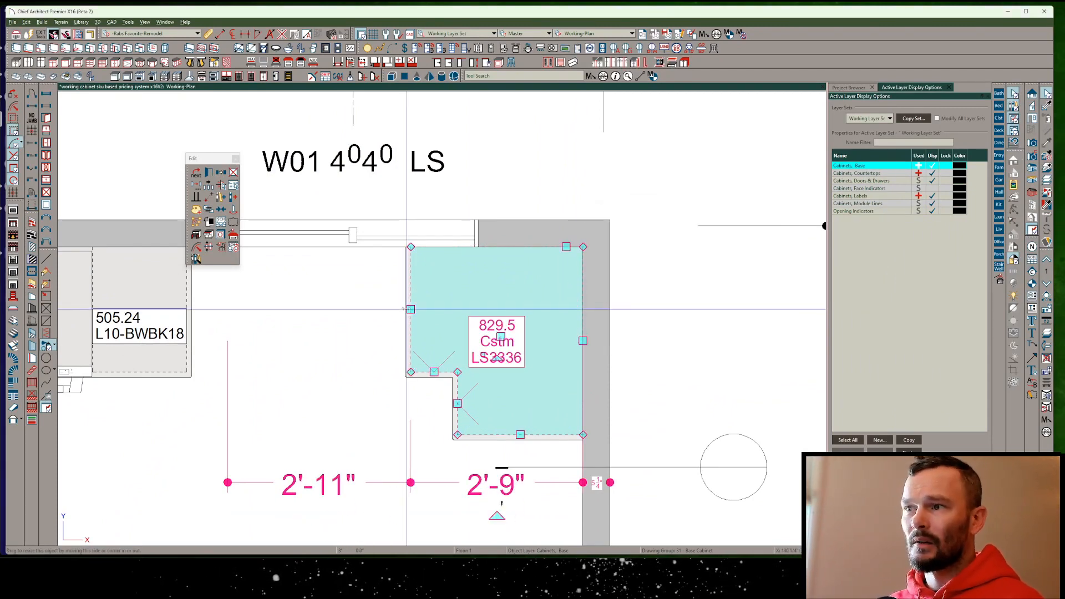
pyautogui.moveTo(518, 435); pyautogui.dragTo(516, 420)
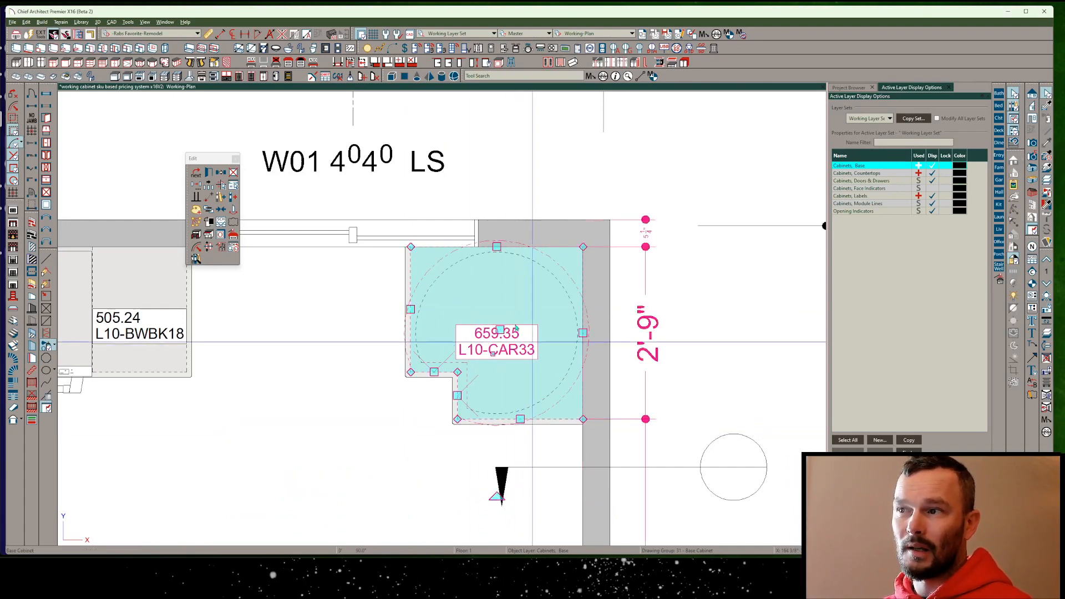
# Deselect the corner cabinet and apply the style palette to all cabinets in the room to restore custom pricing labels.
pyautogui.scroll(-2, 500, 400)
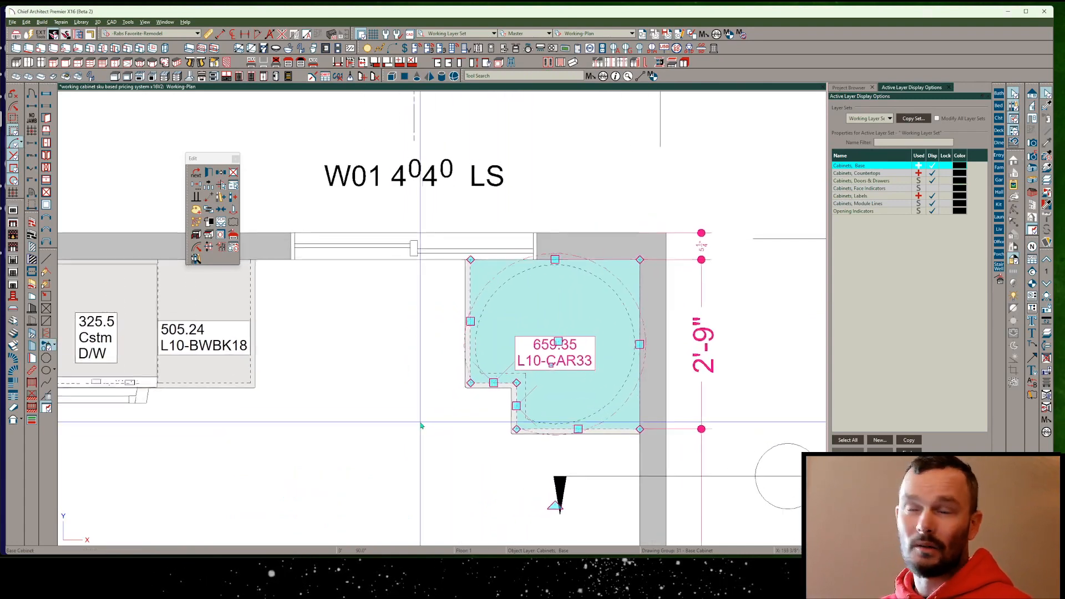
pyautogui.scroll(-5, 421, 425)
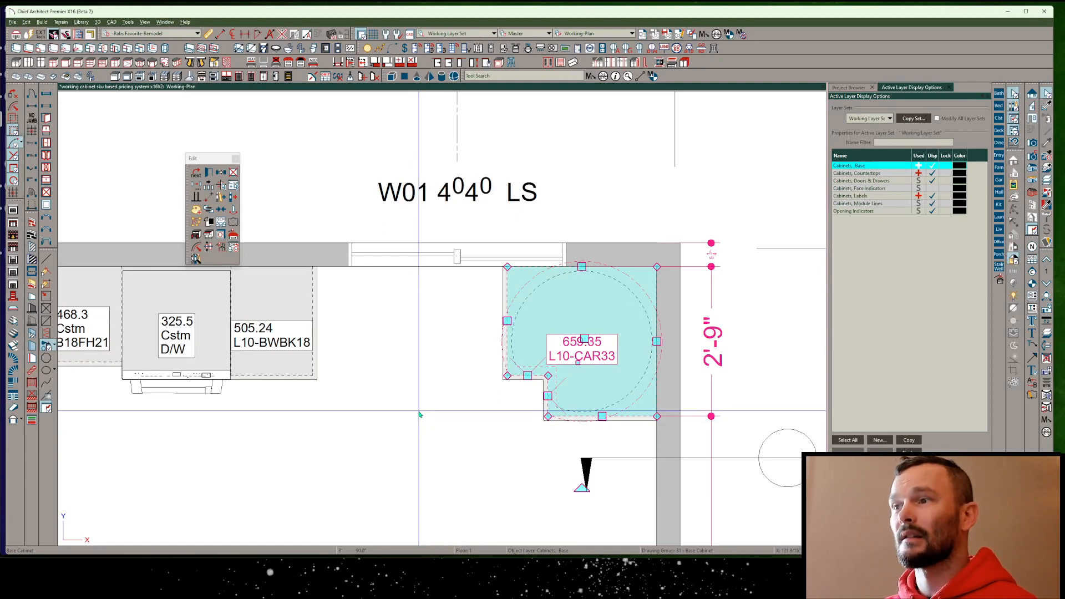
pyautogui.press('Escape')
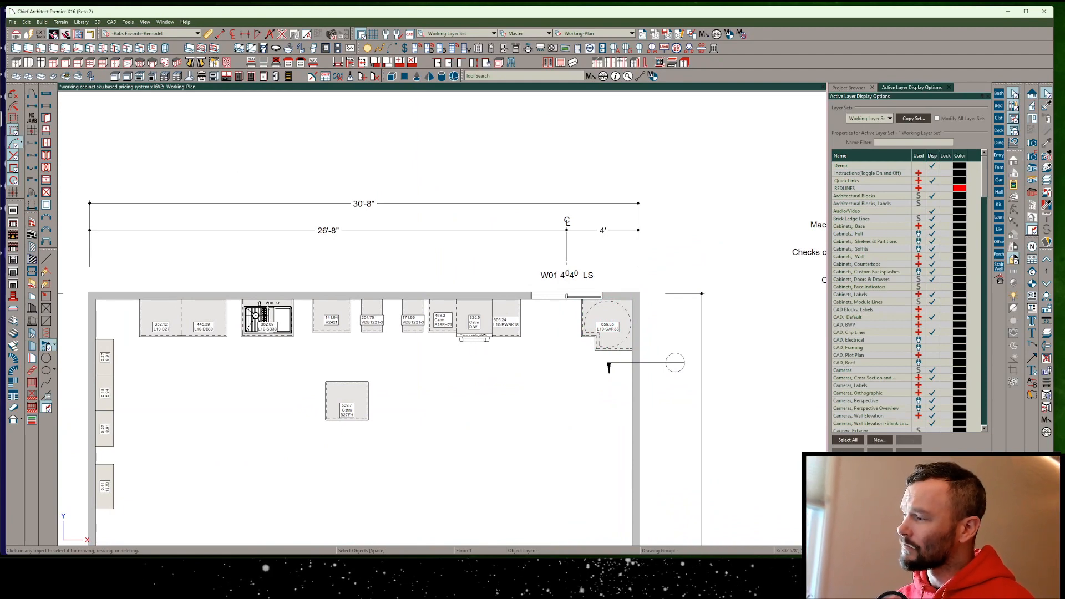
pyautogui.click(48, 346)
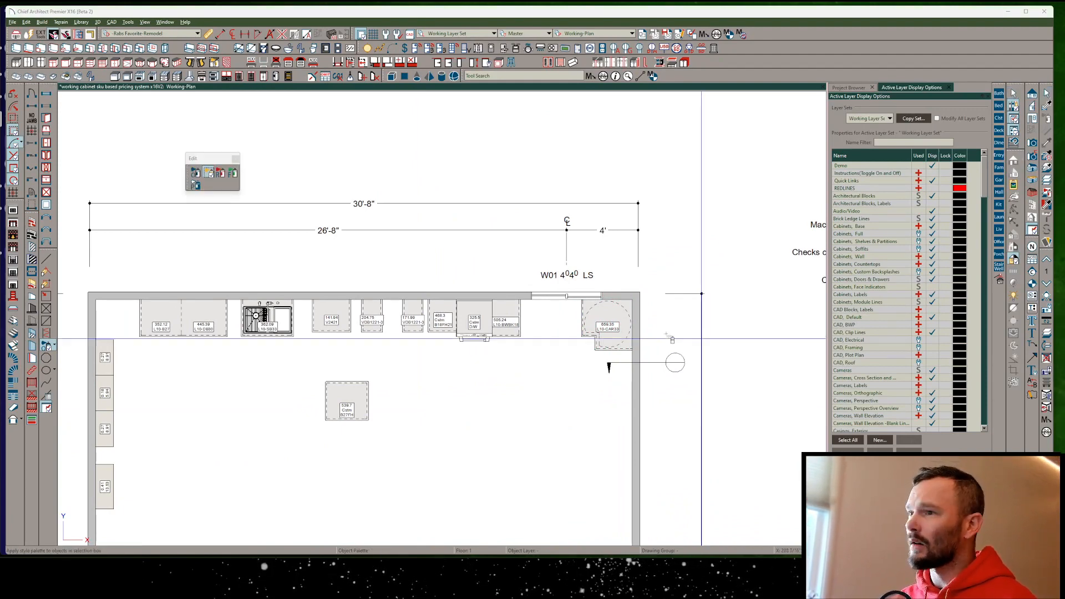
pyautogui.moveTo(681, 206); pyautogui.dragTo(51, 550)
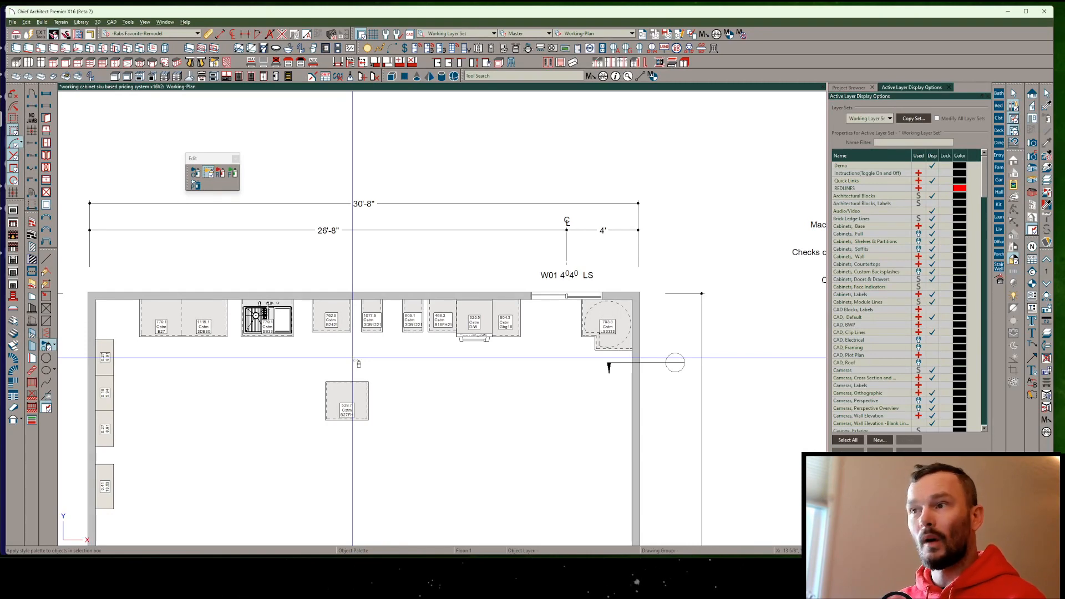
# Examine the macro diagram's notes on user options, custom pricing and the manufacturer price sheet.
pyautogui.hscroll(3, 353, 360)
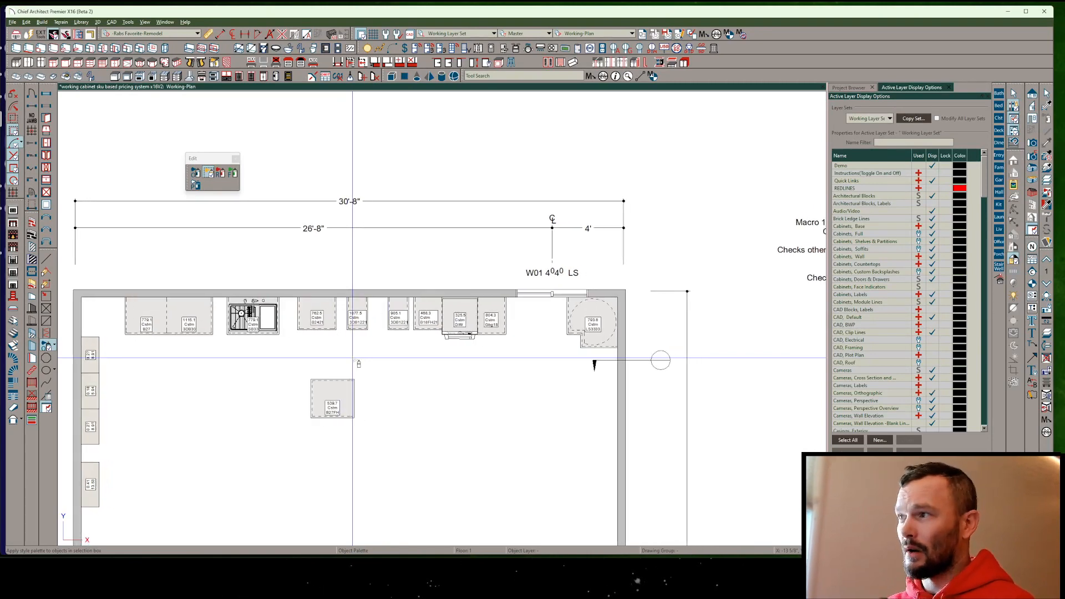
pyautogui.hscroll(7, 627, 323)
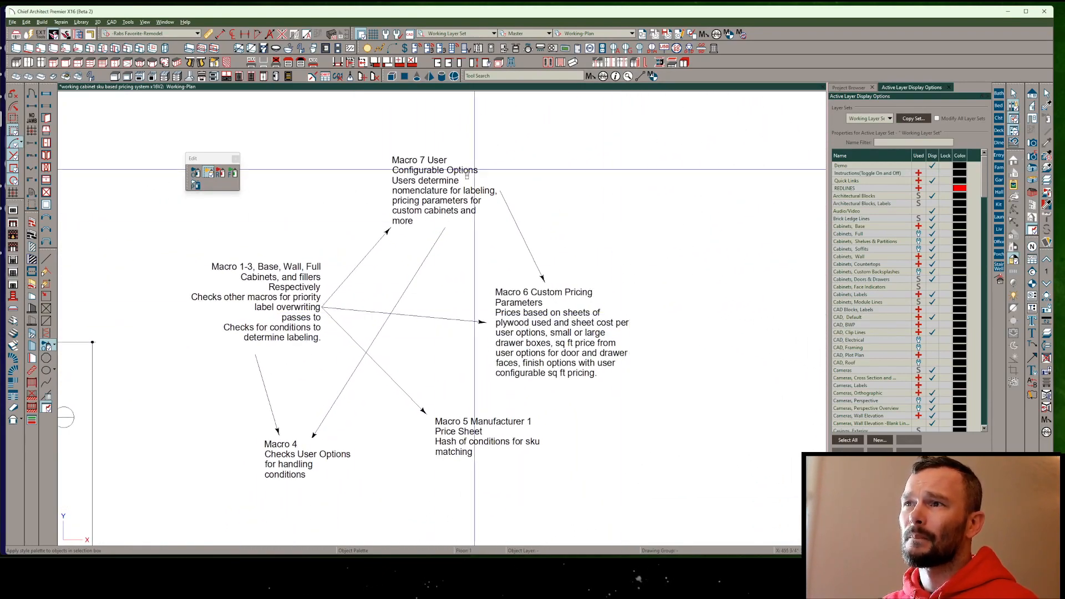
pyautogui.scroll(2, 439, 184)
pyautogui.scroll(1, 439, 184)
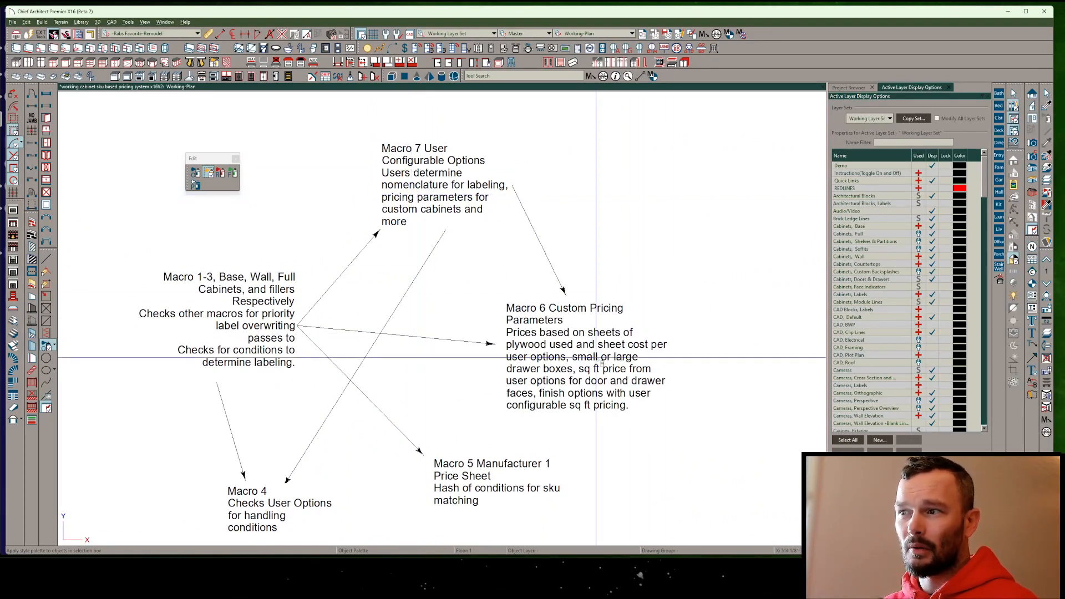
pyautogui.moveTo(561, 392)
pyautogui.mouseDown(button='middle')
pyautogui.moveTo(569, 349)
pyautogui.moveTo(621, 337)
pyautogui.moveTo(570, 383)
pyautogui.mouseUp(button='middle')
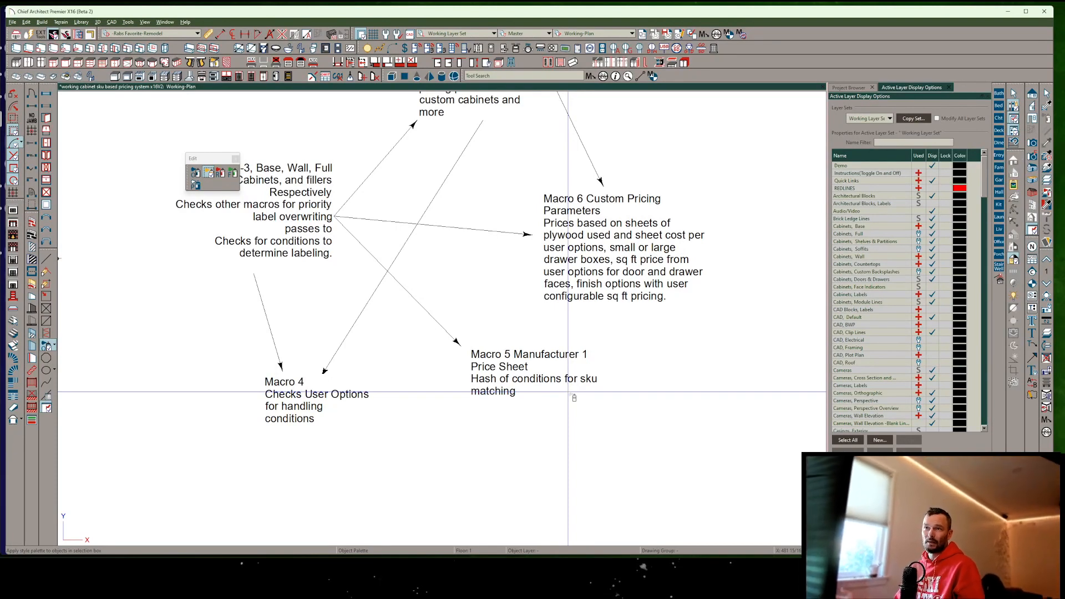
# Examine the molding count and cost labels on the wall cabinets along the room's left wall, including the detached lower cabinet.
pyautogui.hscroll(-3, 571, 394)
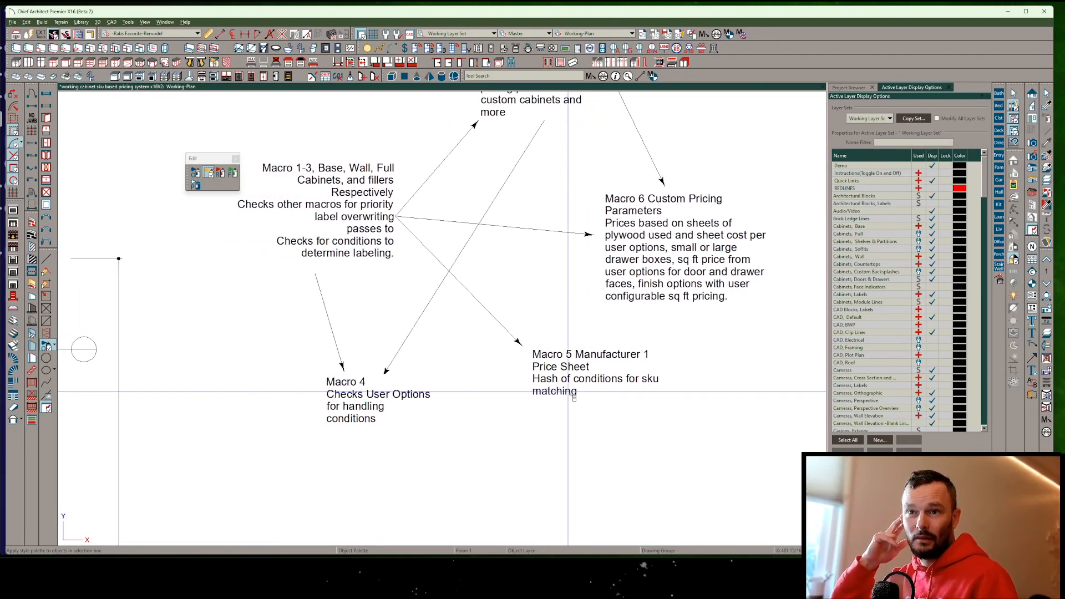
pyautogui.hscroll(-6, 574, 398)
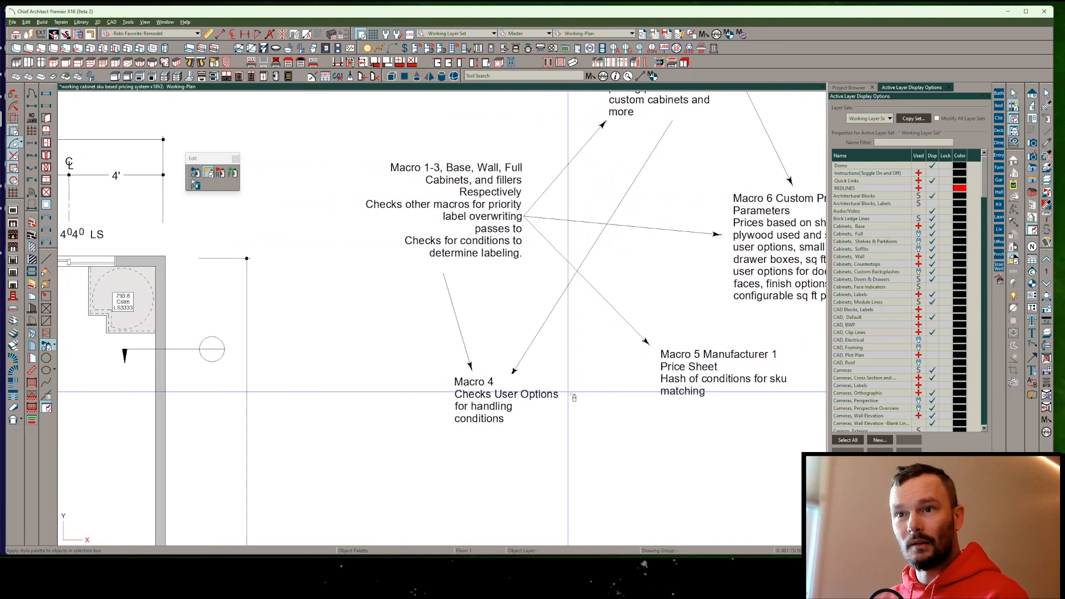
pyautogui.hscroll(-8, 568, 391)
pyautogui.scroll(-3, 568, 391)
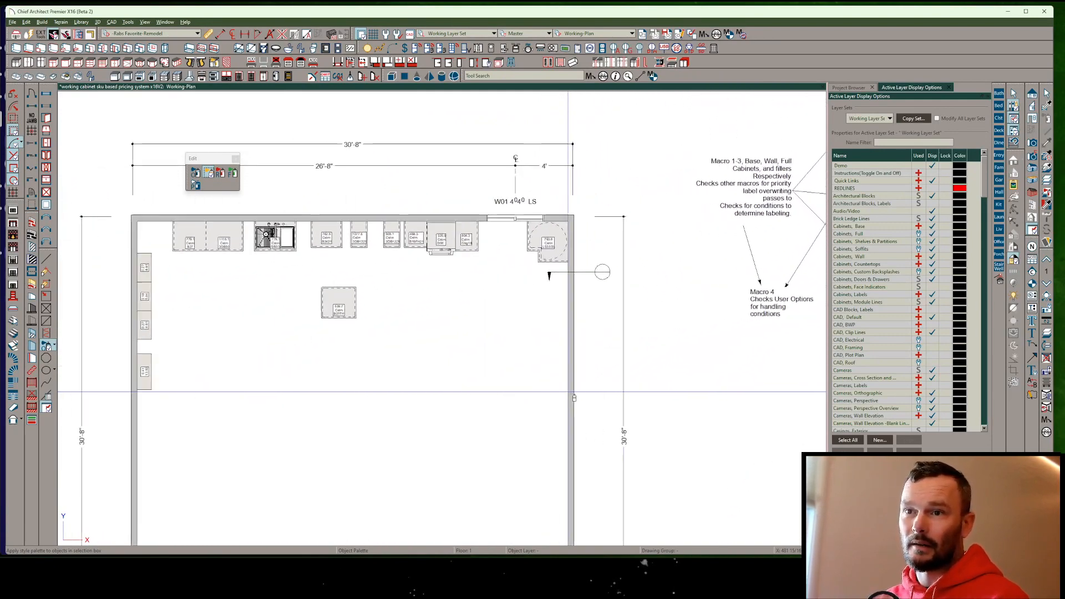
pyautogui.scroll(8, 316, 360)
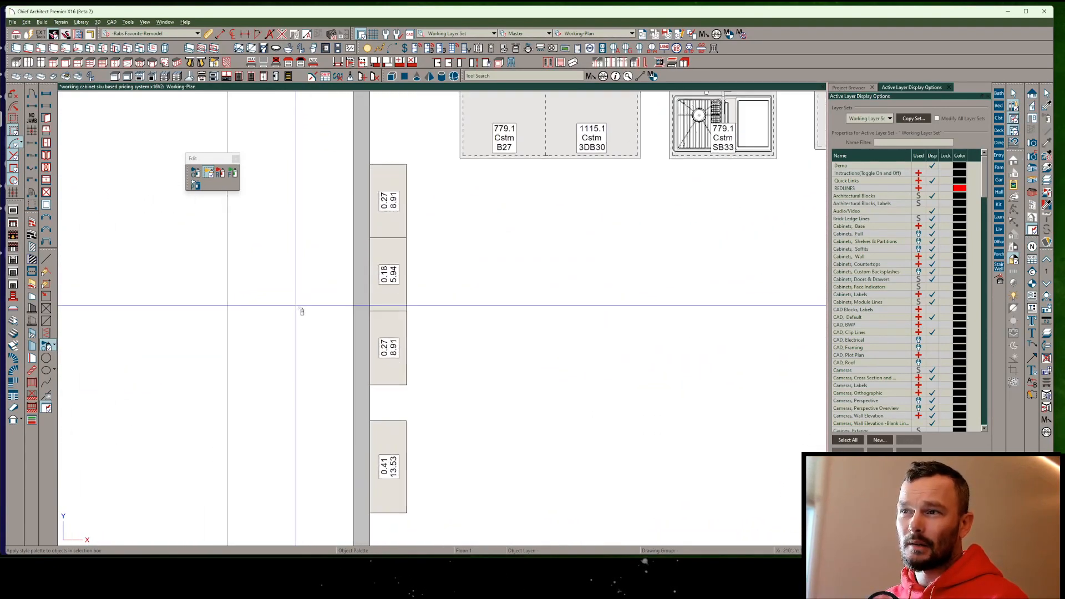
pyautogui.scroll(-1, 301, 312)
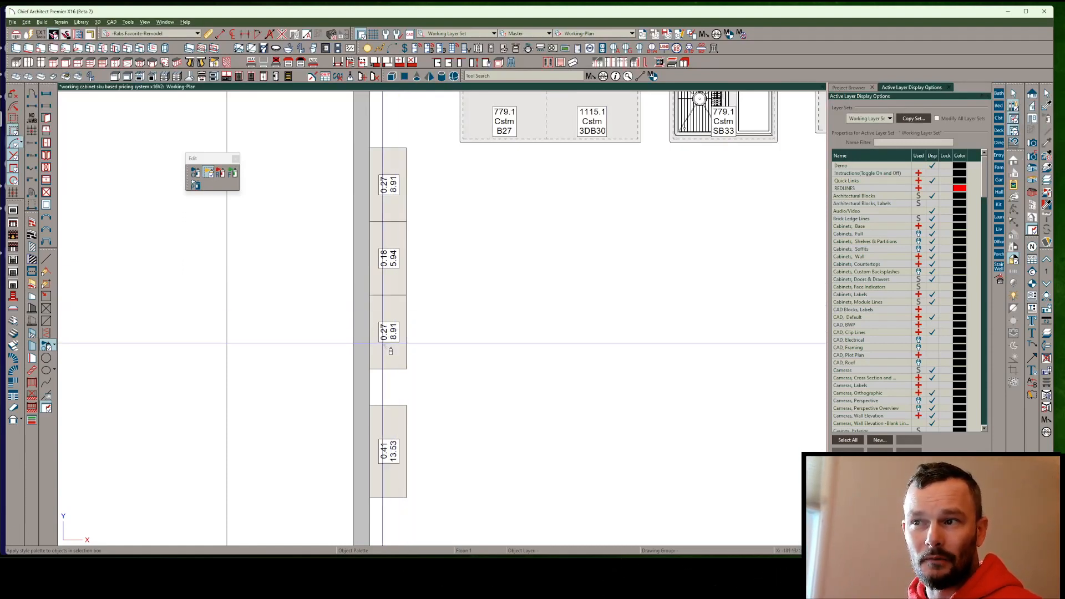
pyautogui.scroll(1, 387, 333)
pyautogui.press('space')
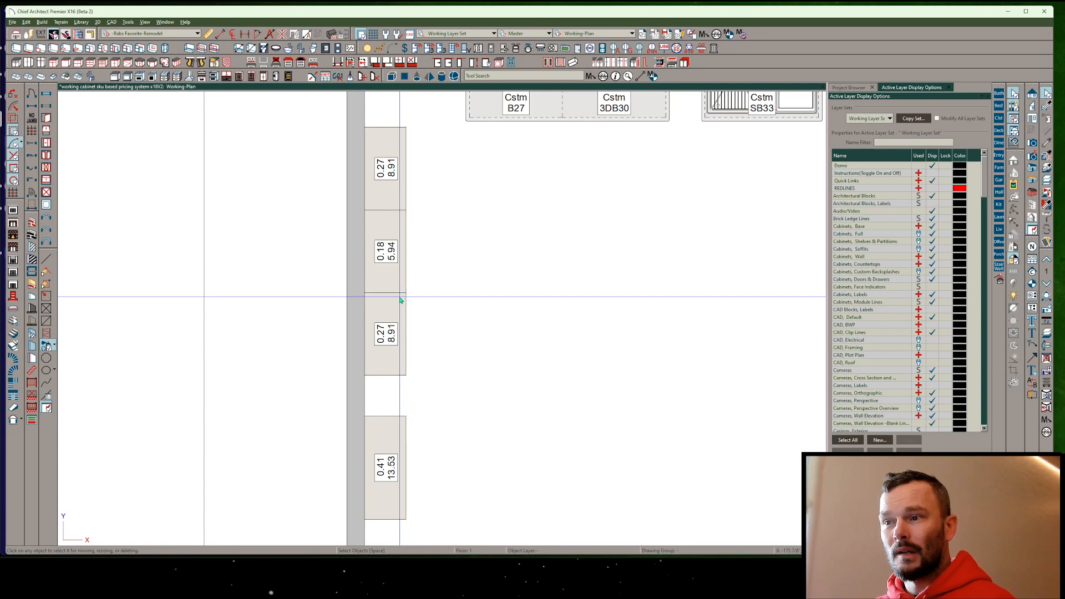
pyautogui.click(392, 451)
pyautogui.scroll(-1, 510, 423)
pyautogui.moveTo(510, 424); pyautogui.dragTo(475, 324, button='middle')
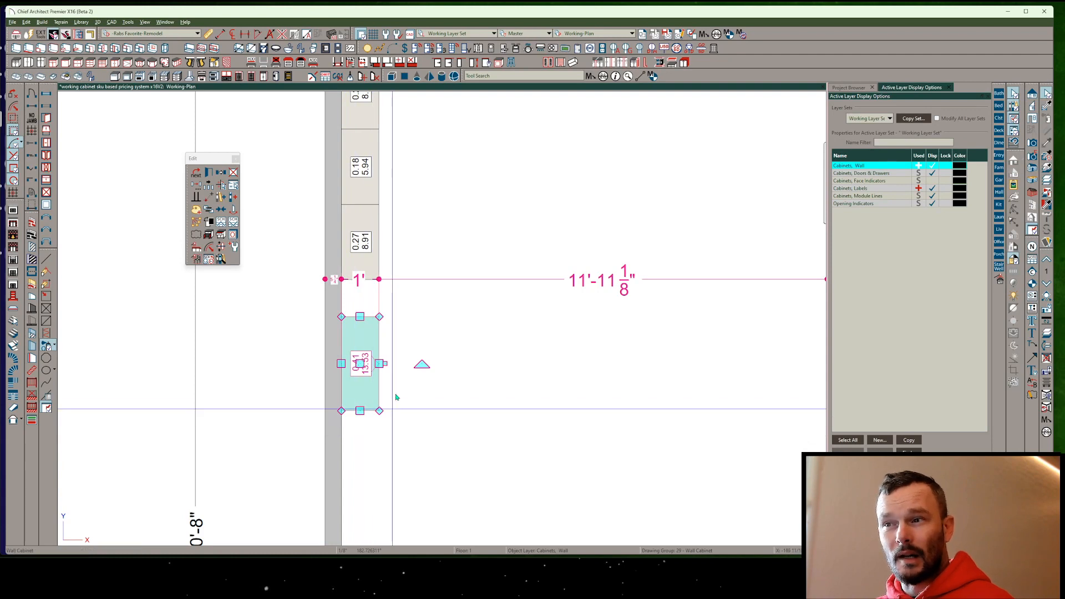
pyautogui.scroll(2, 395, 391)
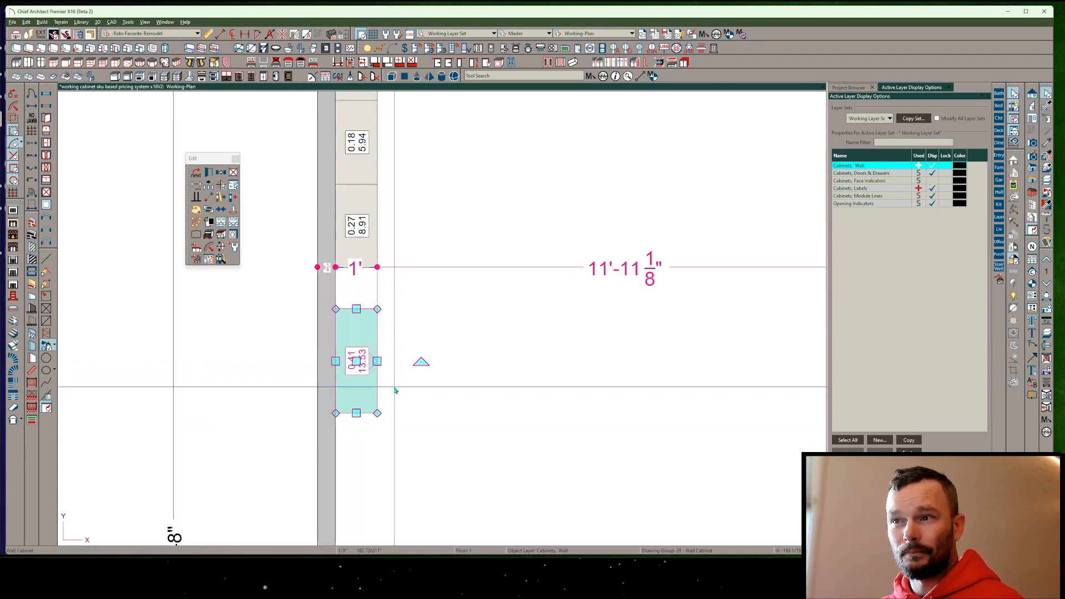
pyautogui.click(448, 348)
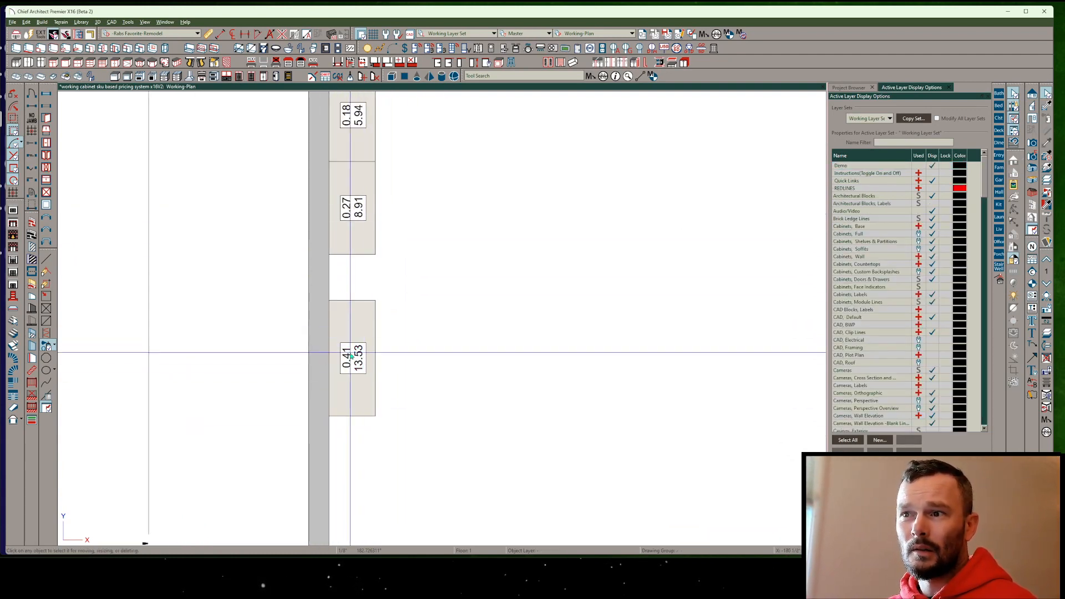
# Move the detached lower wall cabinet about 2'-8" straight out from the left wall to test its molding label.
pyautogui.moveTo(404, 268); pyautogui.dragTo(405, 314, button='middle')
pyautogui.scroll(-1, 405, 314)
pyautogui.click(350, 399)
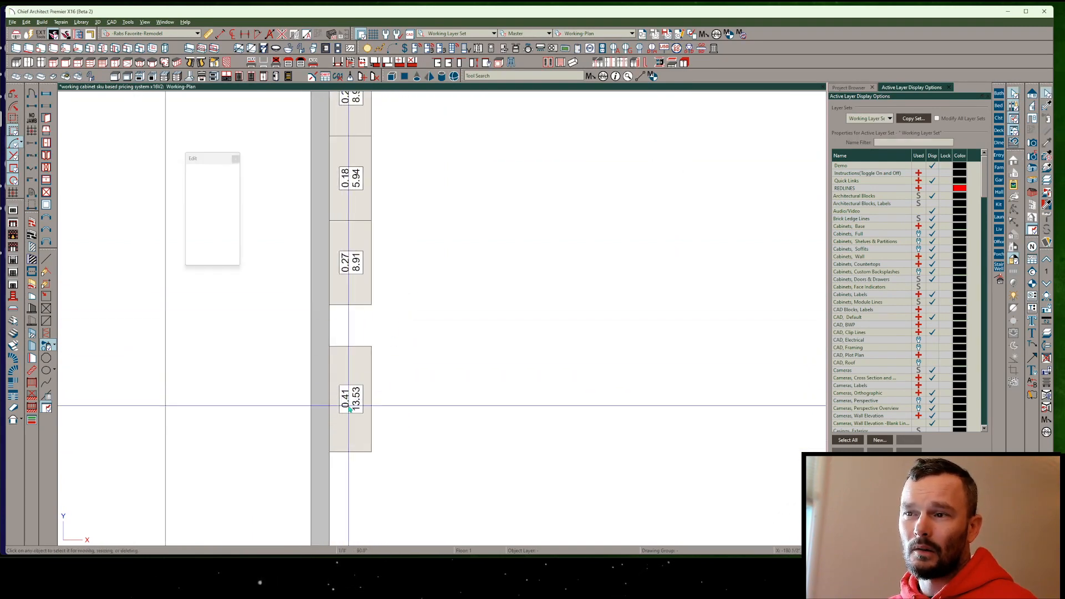
pyautogui.moveTo(350, 400); pyautogui.dragTo(349, 400)
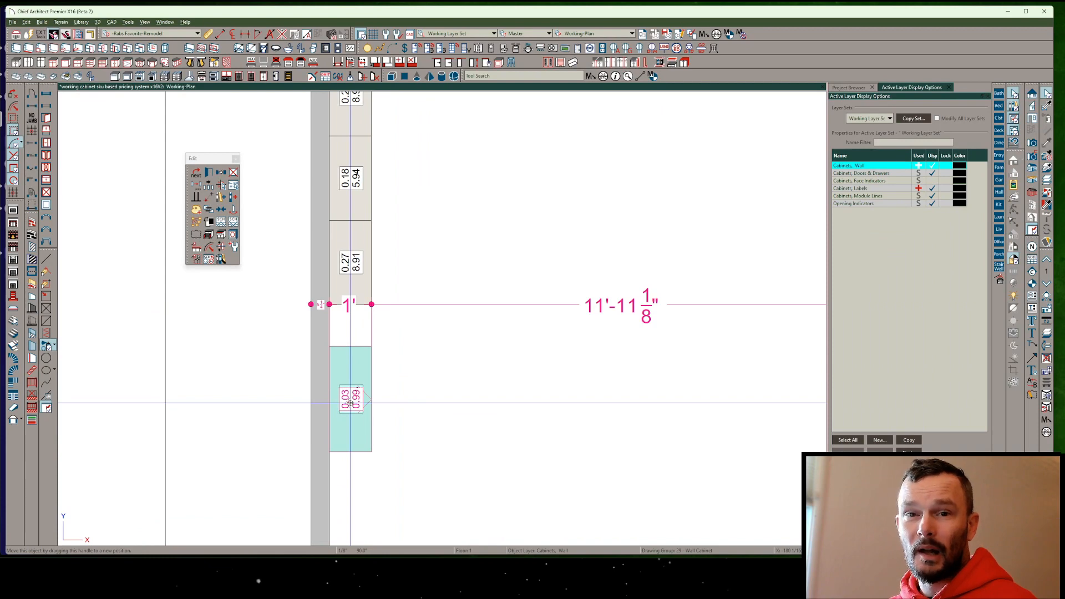
pyautogui.moveTo(349, 401); pyautogui.dragTo(463, 401)
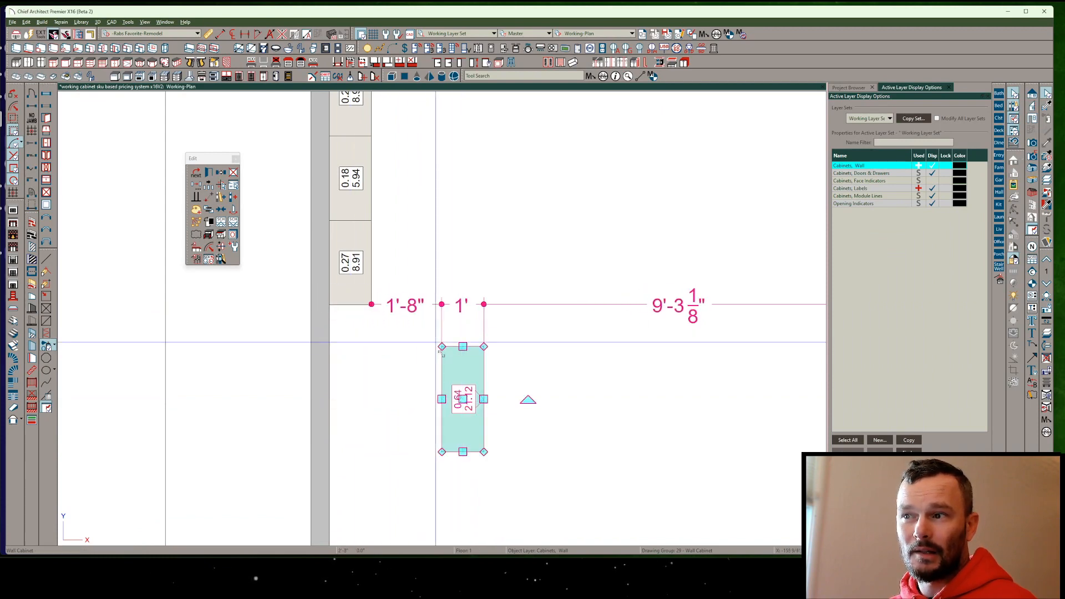
pyautogui.click(524, 406)
# Move the detached wall cabinet back against the left wall.
pyautogui.click(462, 389)
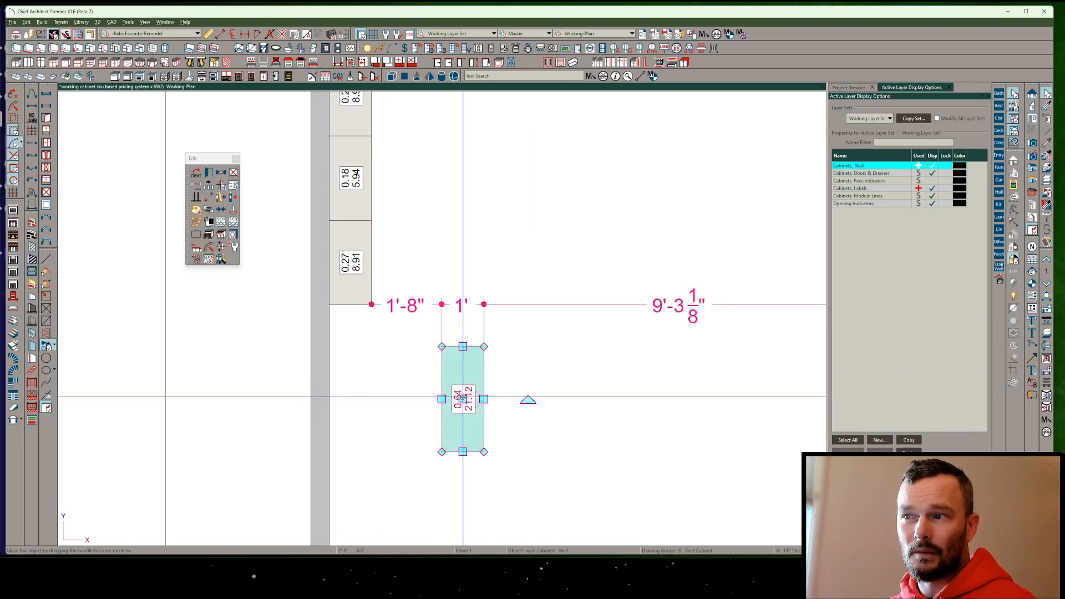
pyautogui.moveTo(463, 399); pyautogui.dragTo(348, 399)
pyautogui.scroll(-1, 496, 362)
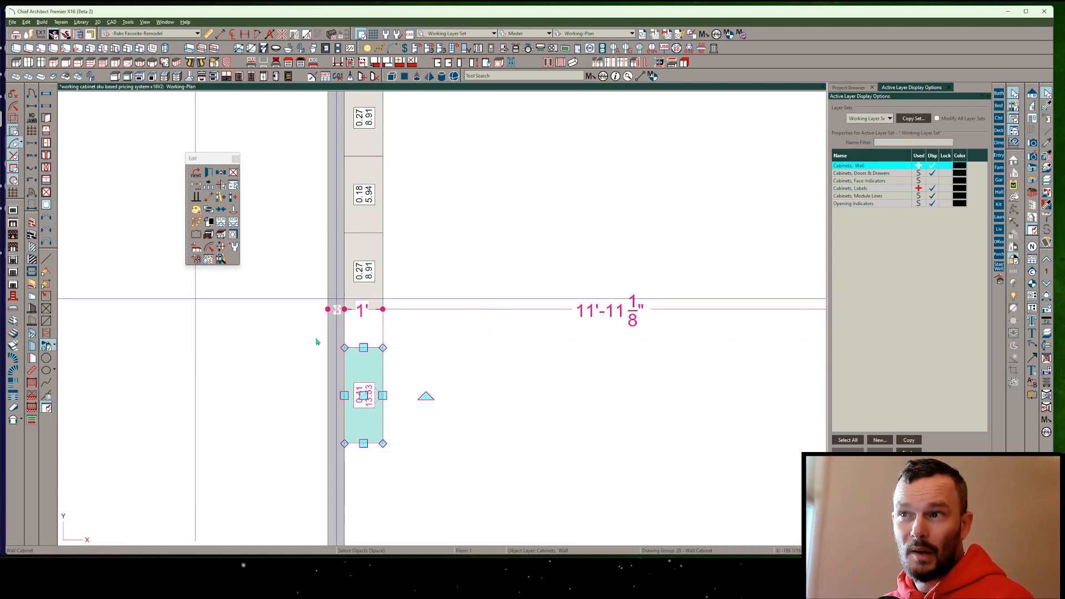
# Try to apply the style palette to the detached wall cabinet on the left wall.
pyautogui.scroll(3, 357, 405)
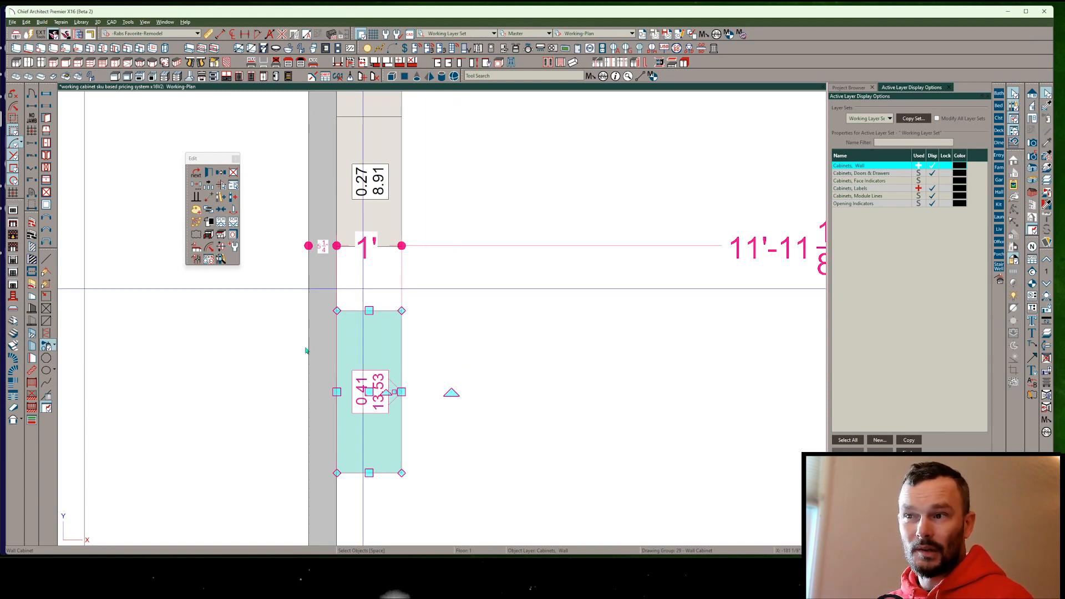
pyautogui.scroll(-1, 412, 369)
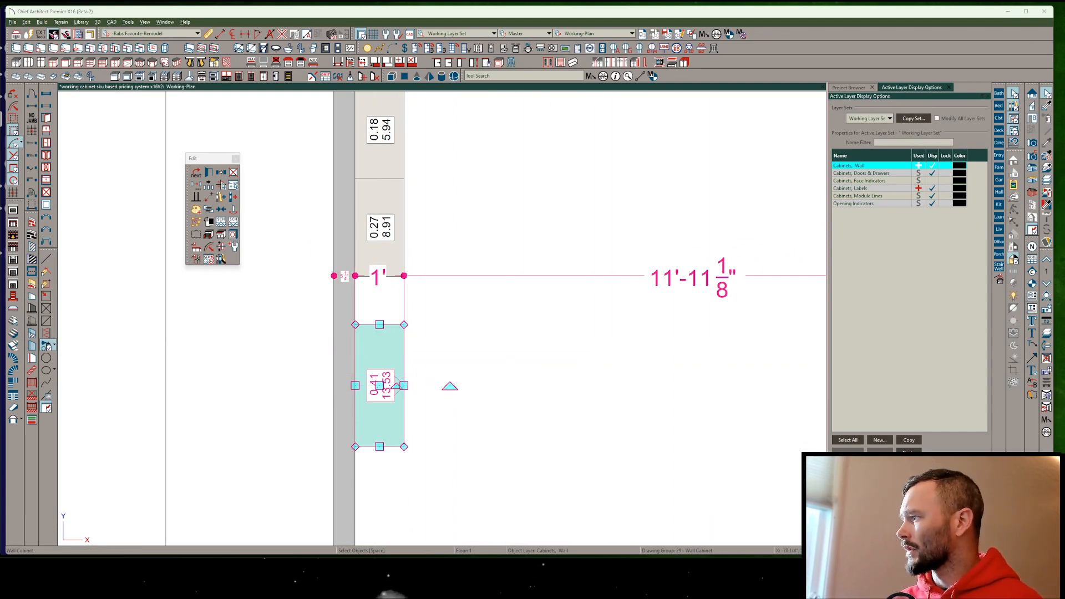
pyautogui.moveTo(468, 314); pyautogui.dragTo(254, 510)
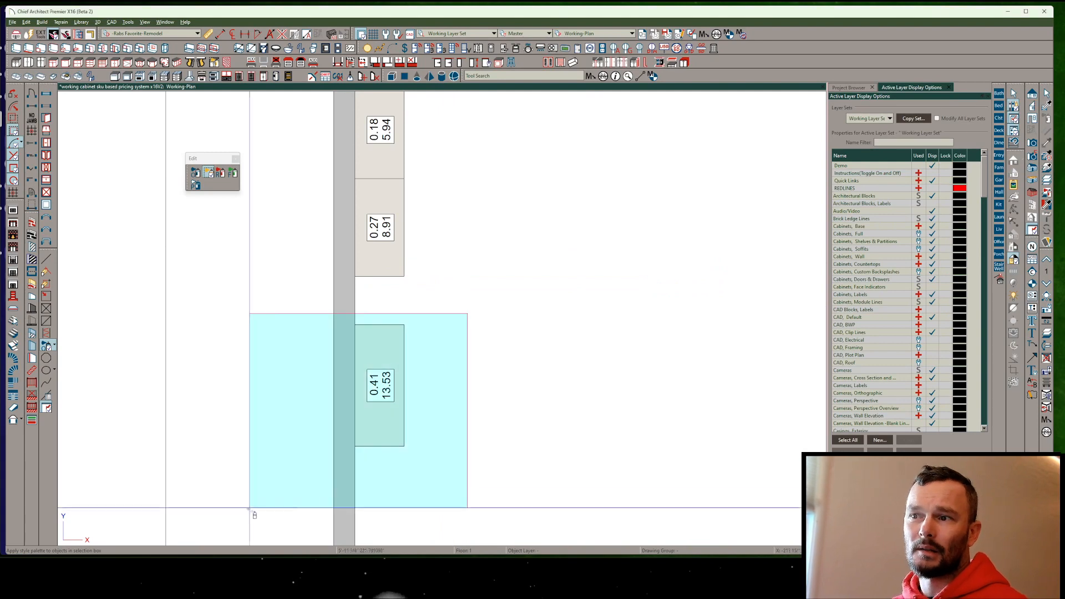
# Select the detached wall cabinet and examine the cab_pricing_sheet macro's SKU entries and molding values without changing them.
pyautogui.click(376, 382)
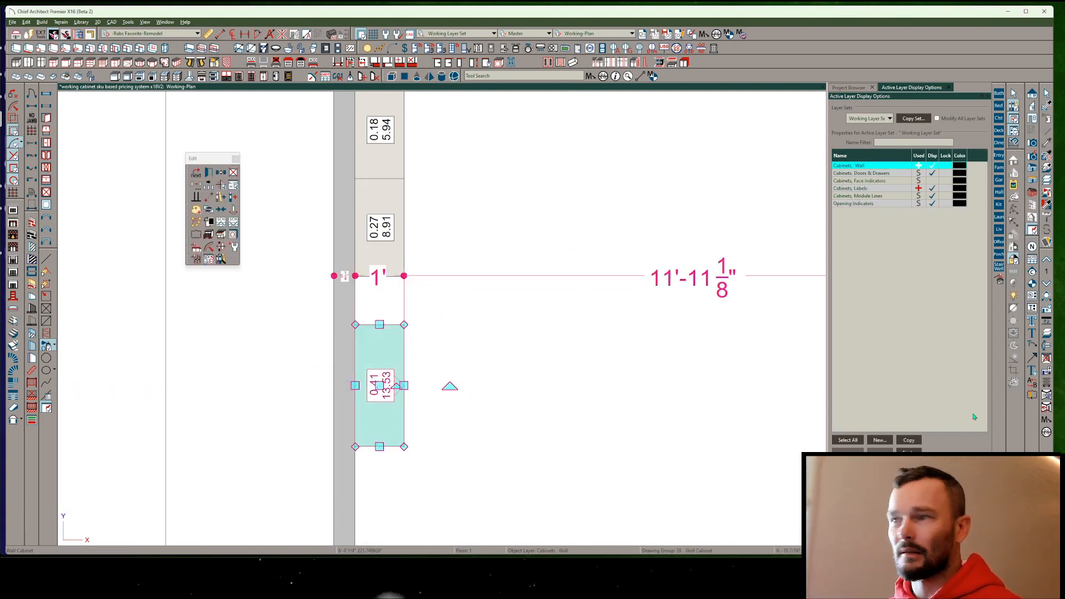
pyautogui.click(1032, 309)
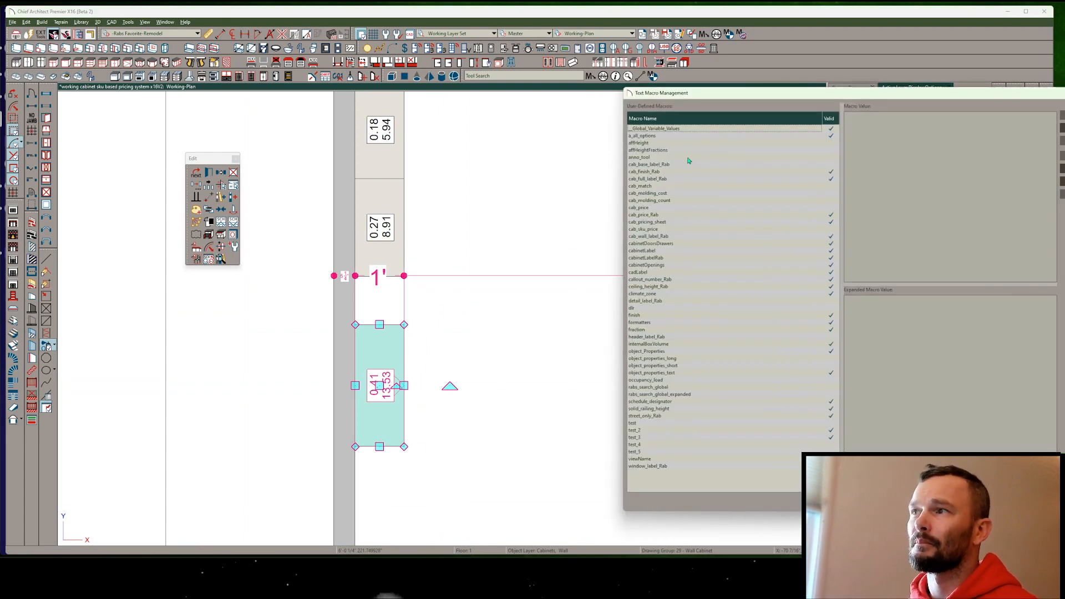
pyautogui.click(658, 222)
pyautogui.doubleClick(654, 222)
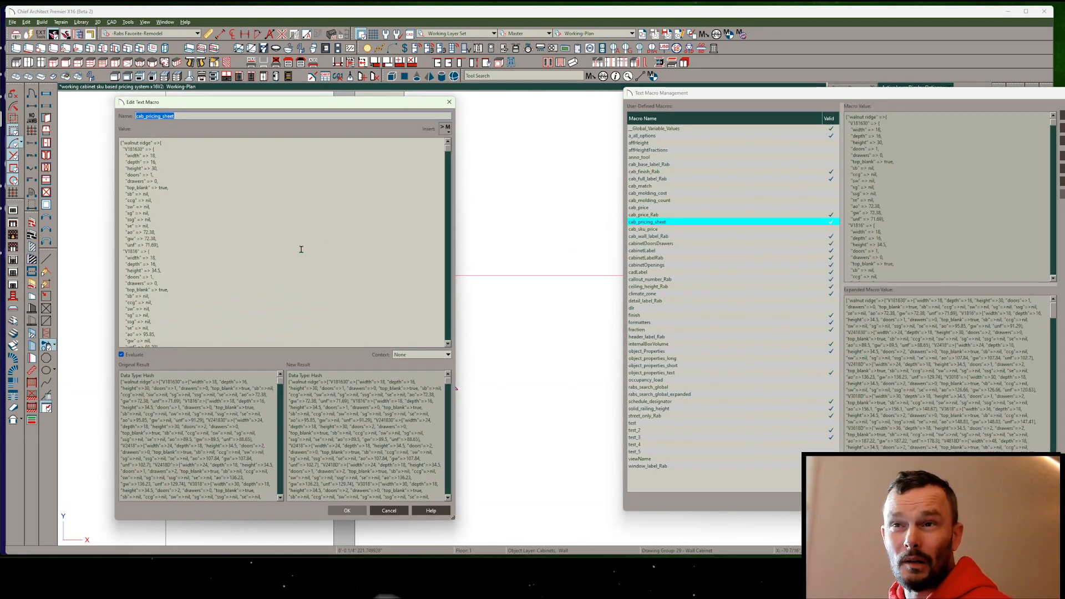
pyautogui.moveTo(449, 149); pyautogui.dragTo(444, 345)
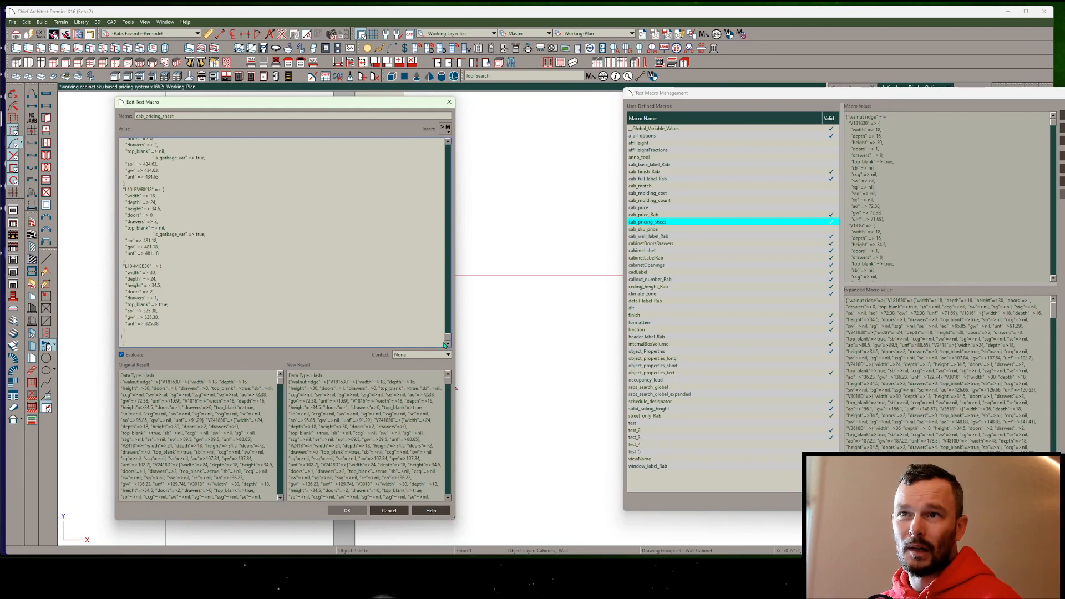
pyautogui.scroll(10, 307, 303)
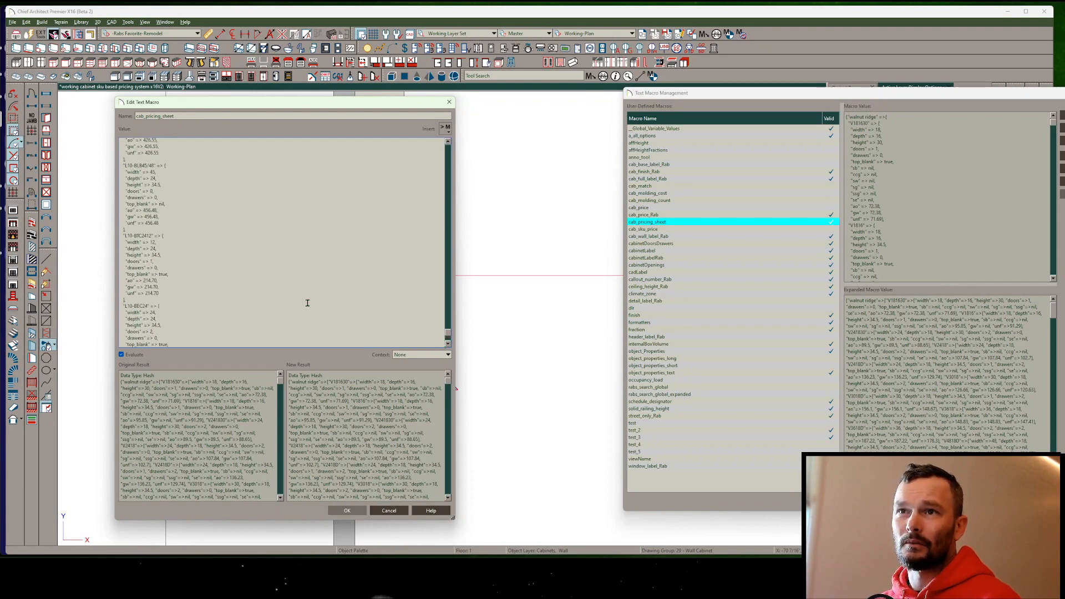
pyautogui.moveTo(449, 334); pyautogui.dragTo(433, 222)
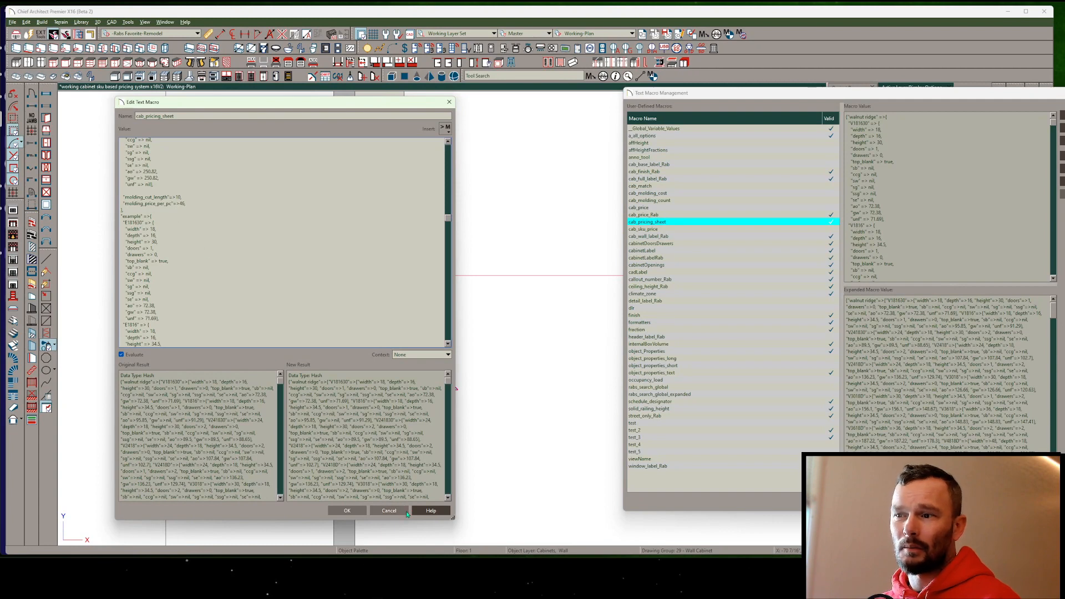
pyautogui.click(389, 511)
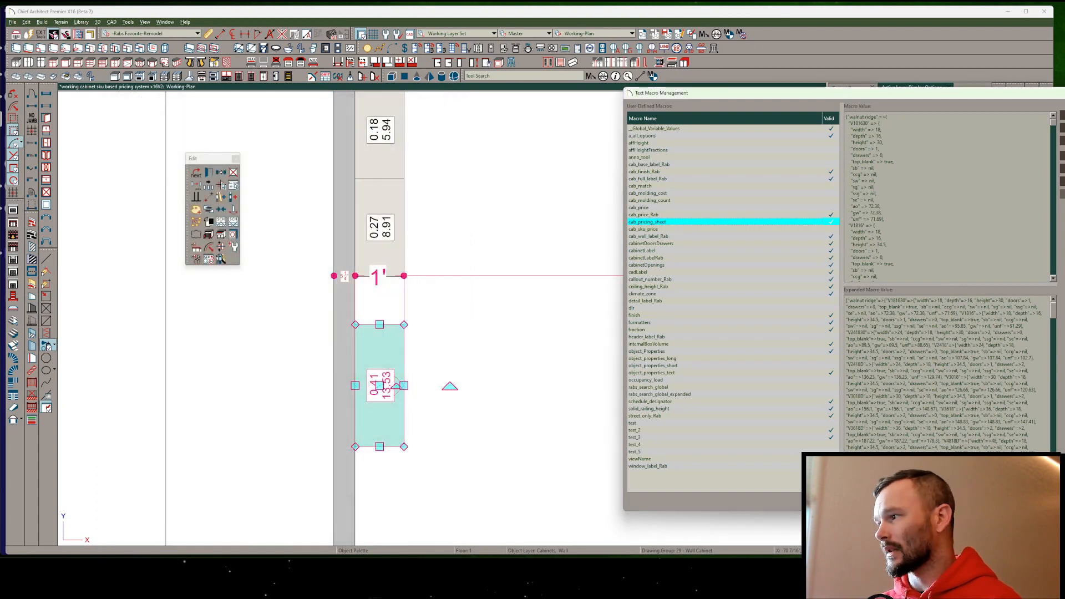
pyautogui.press('Escape')
pyautogui.press('Escape')
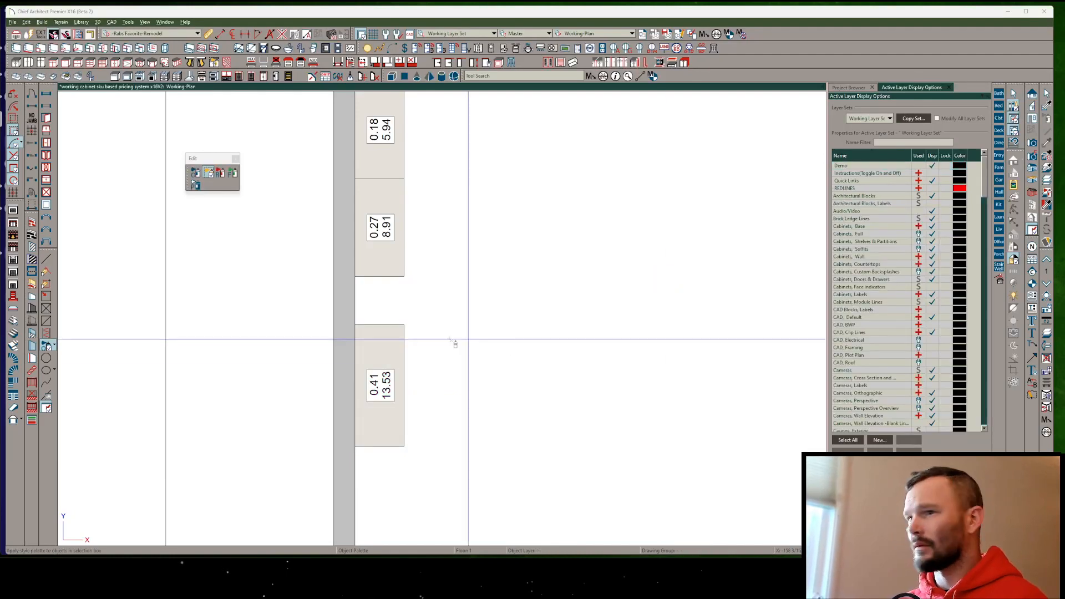
# Reapply the style palette to the detached wall cabinet so its label uses the other molding pricing, and reselect the cabinet.
pyautogui.moveTo(437, 305); pyautogui.dragTo(287, 471)
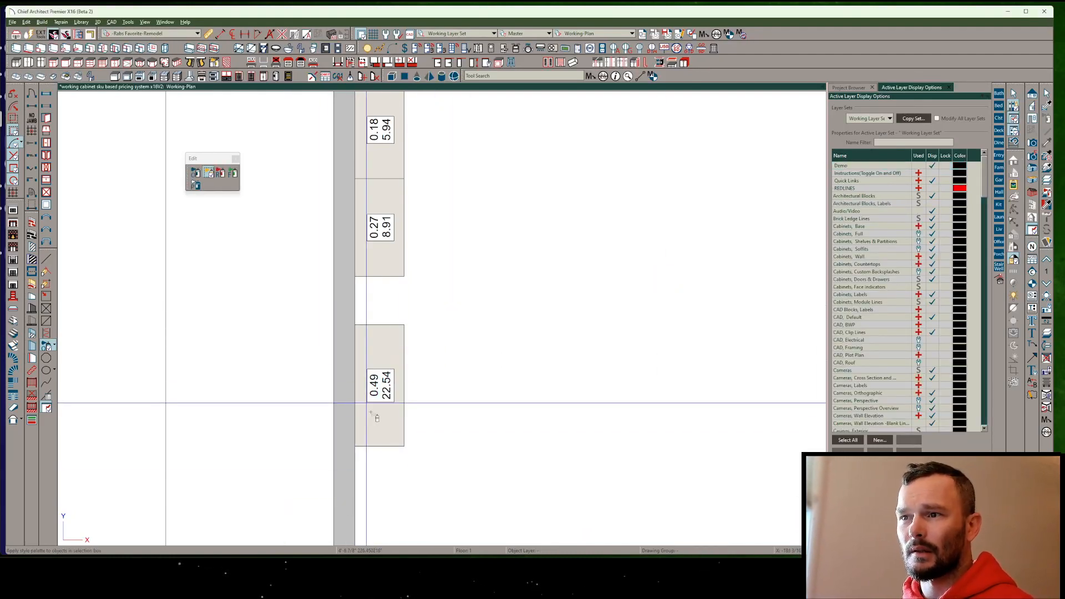
pyautogui.click(420, 373)
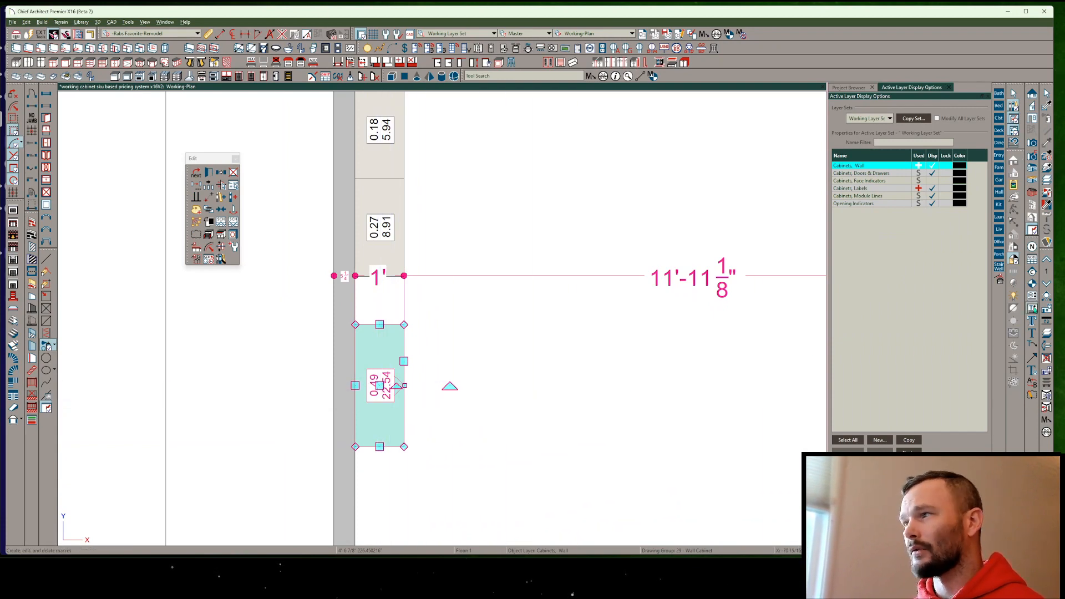
# In the cab_pricing_sheet macro's first price sheet, set molding_cut_length to 8 and molding_price_per_pc to 26, save, and deselect the cabinet.
pyautogui.click(1033, 308)
pyautogui.doubleClick(656, 222)
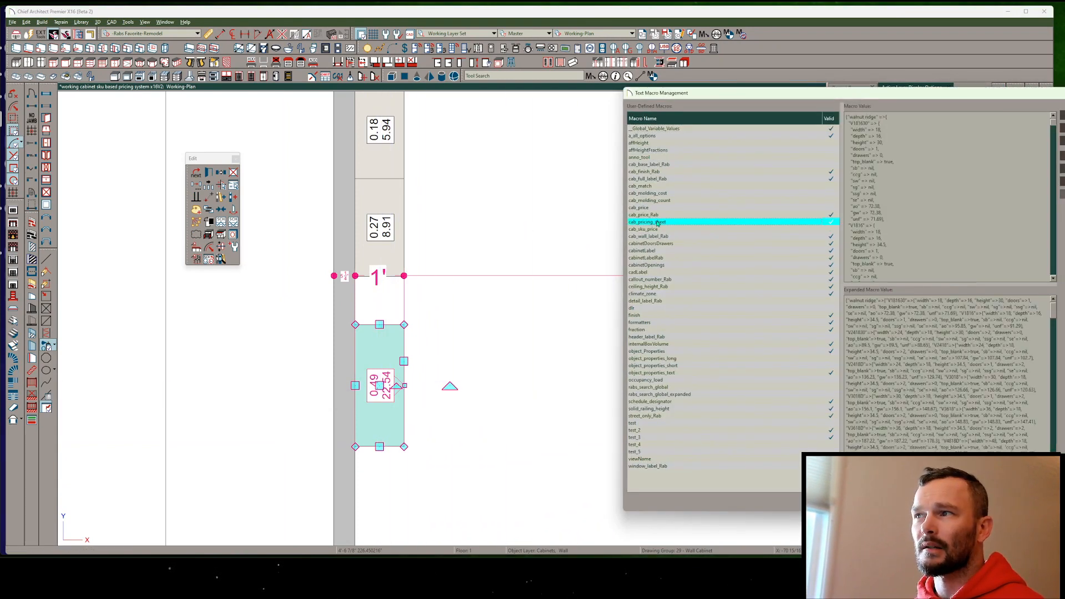
pyautogui.scroll(-15, 296, 225)
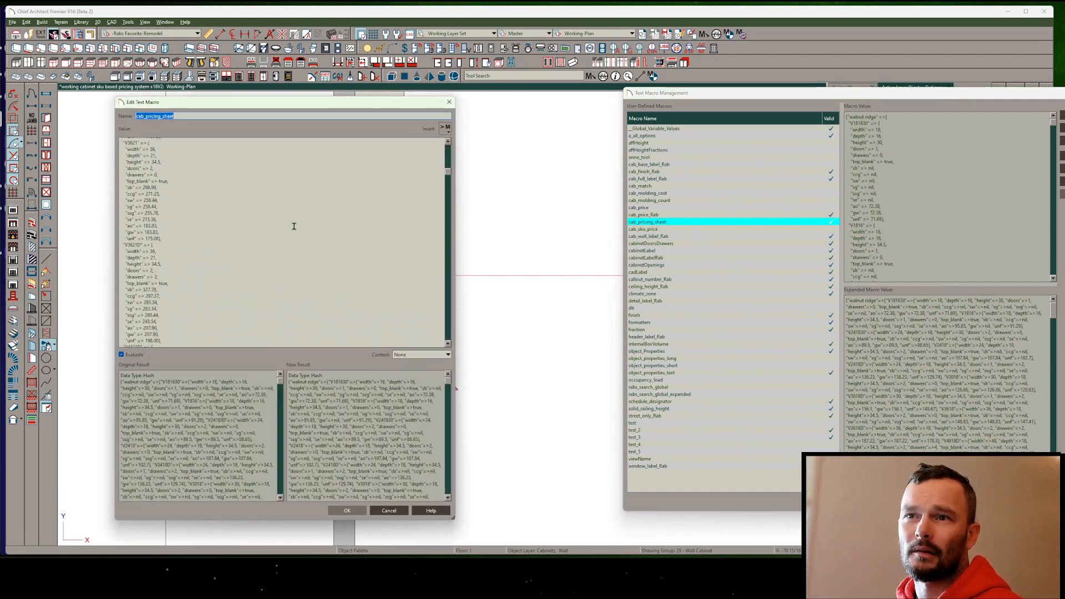
pyautogui.scroll(-15, 217, 254)
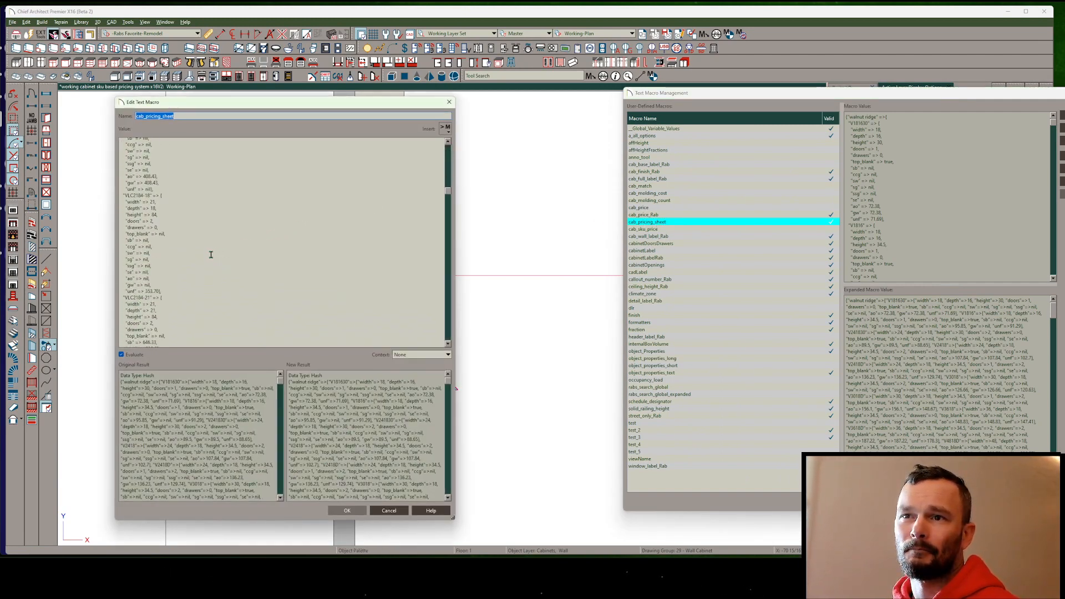
pyautogui.scroll(-15, 194, 256)
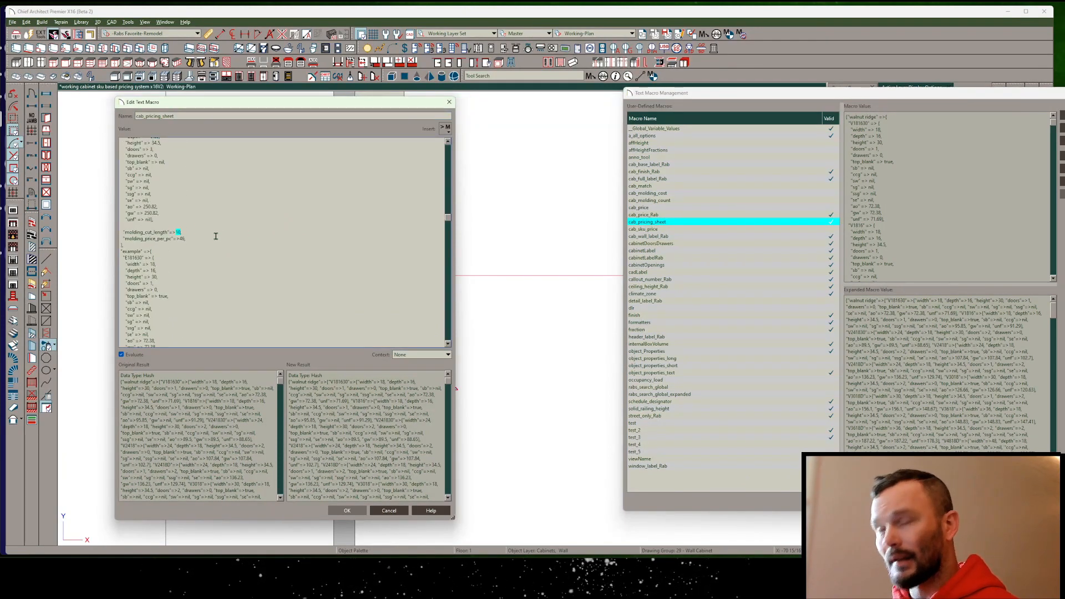
pyautogui.write('8')
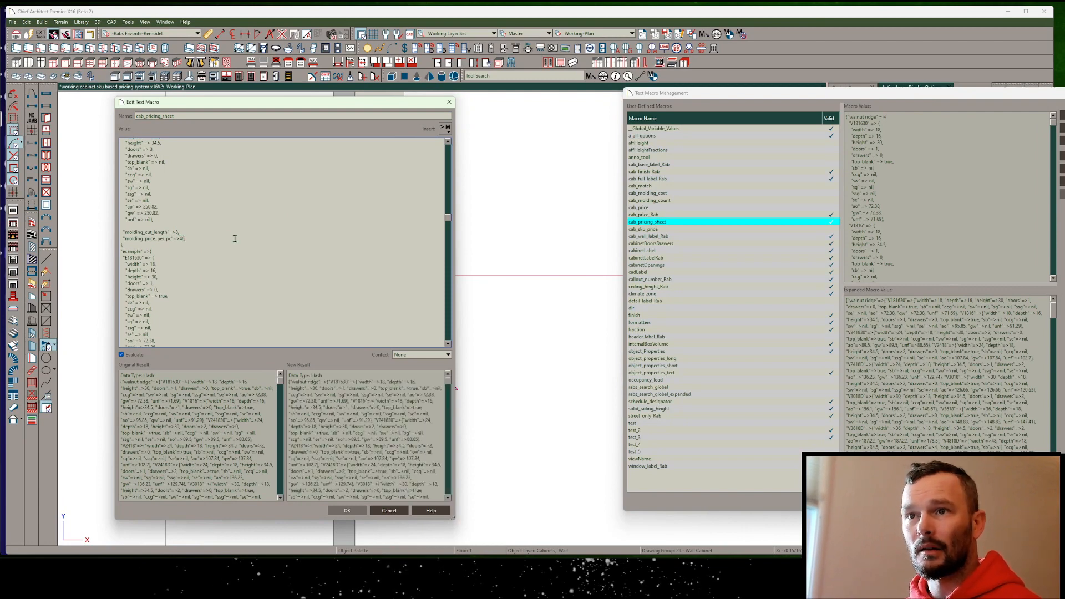
pyautogui.press('BackSpace')
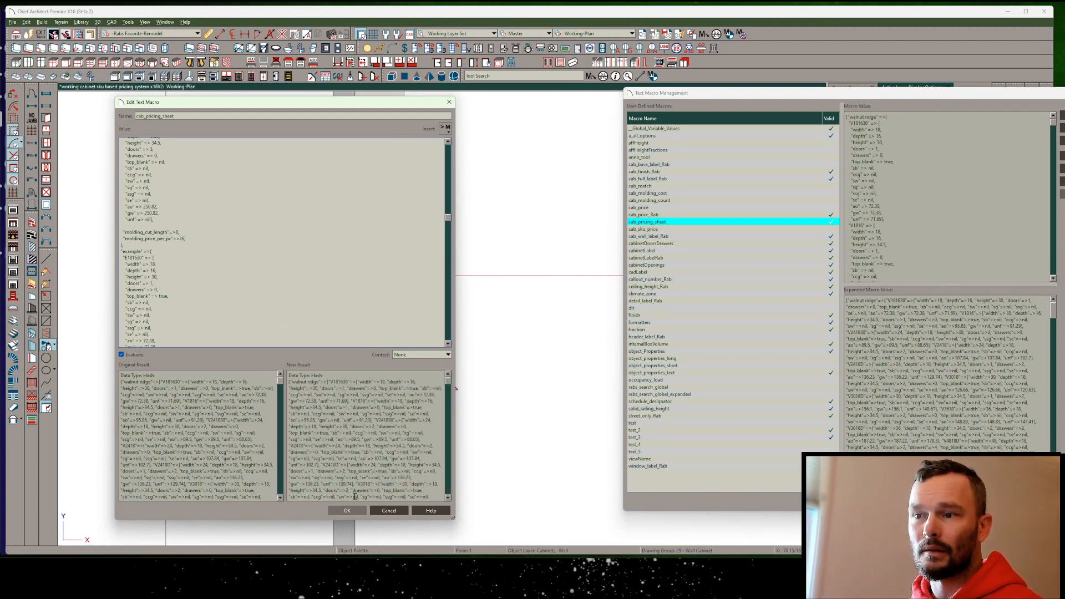
pyautogui.click(347, 510)
pyautogui.press('Return')
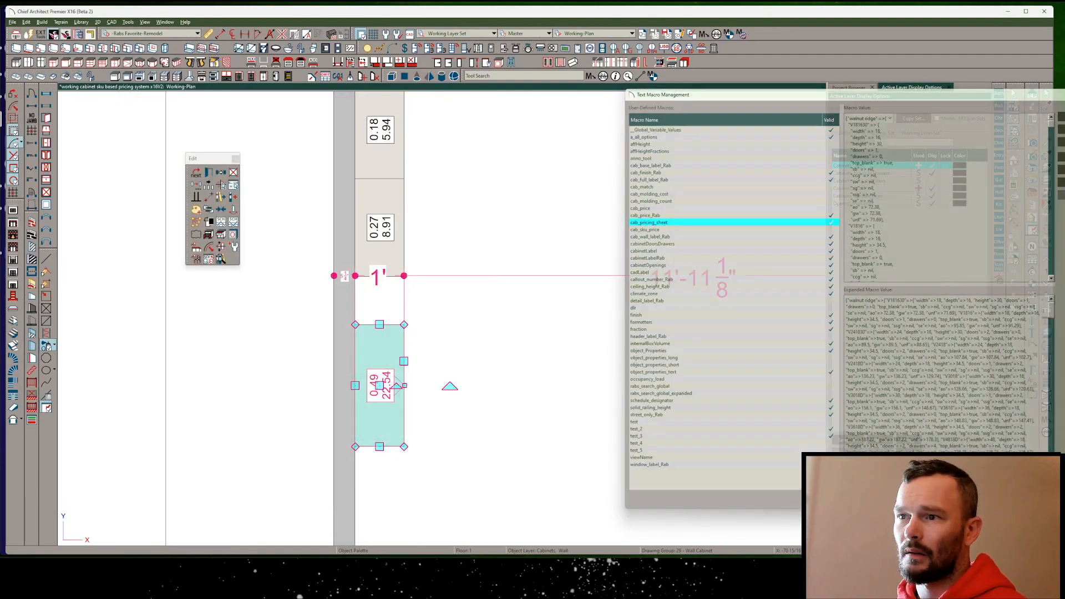
pyautogui.click(522, 355)
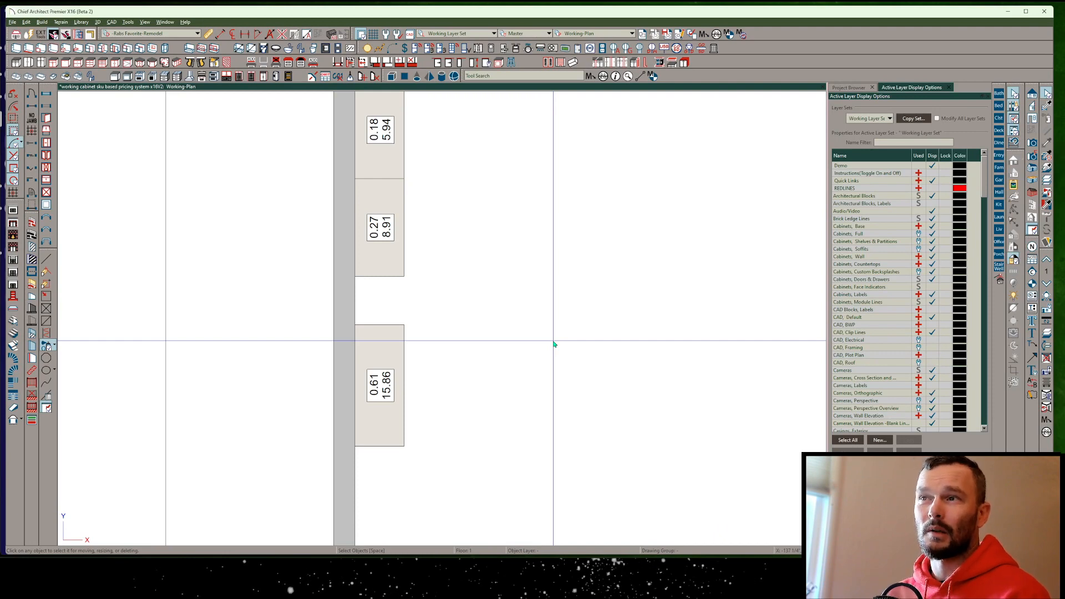
pyautogui.scroll(-5, 553, 344)
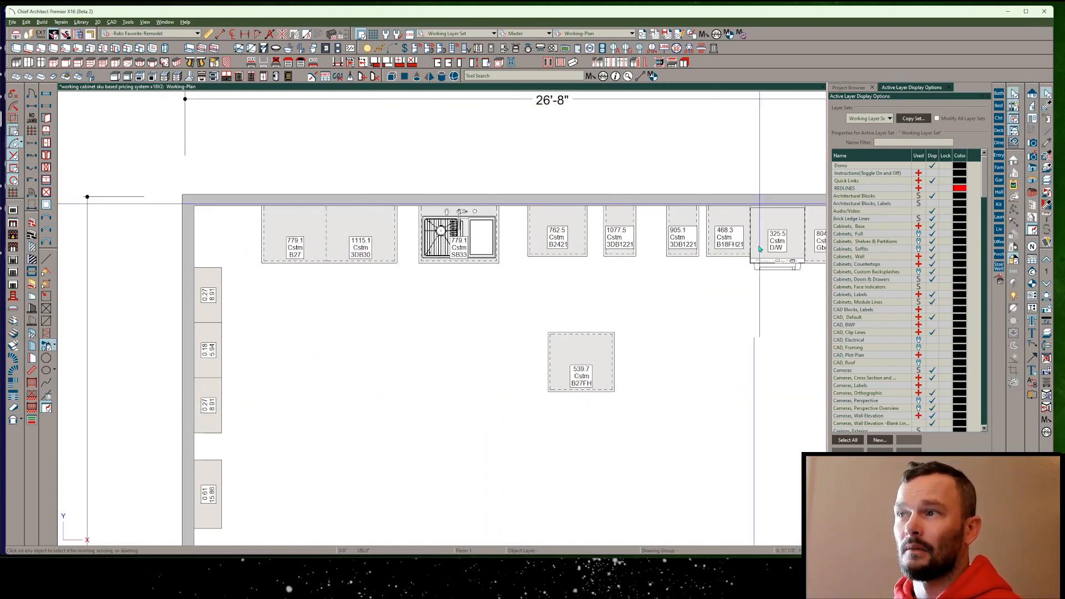
pyautogui.scroll(-5, 666, 311)
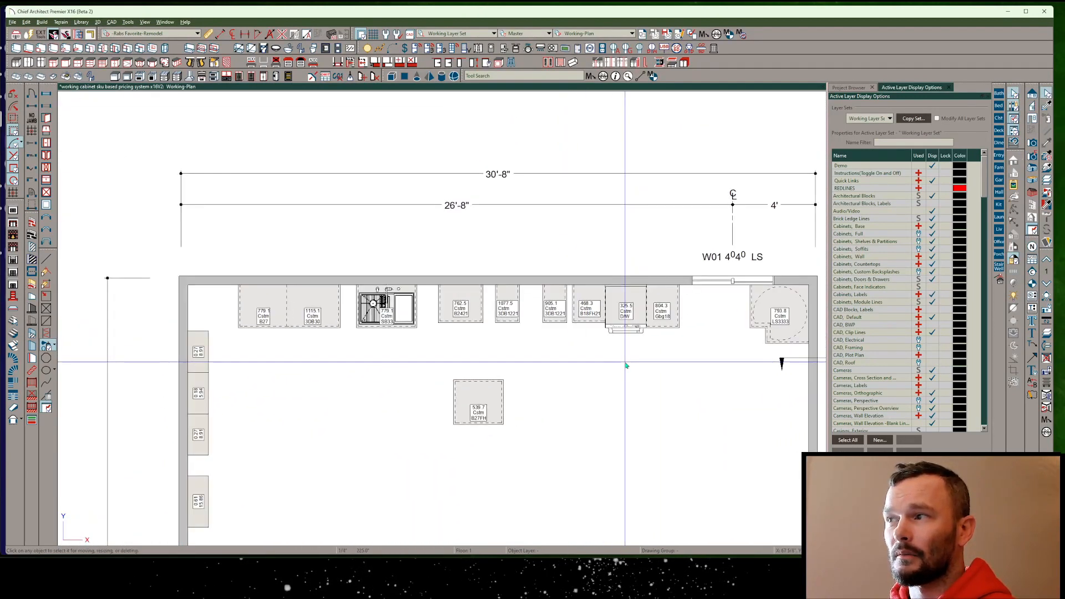
pyautogui.scroll(-1, 626, 365)
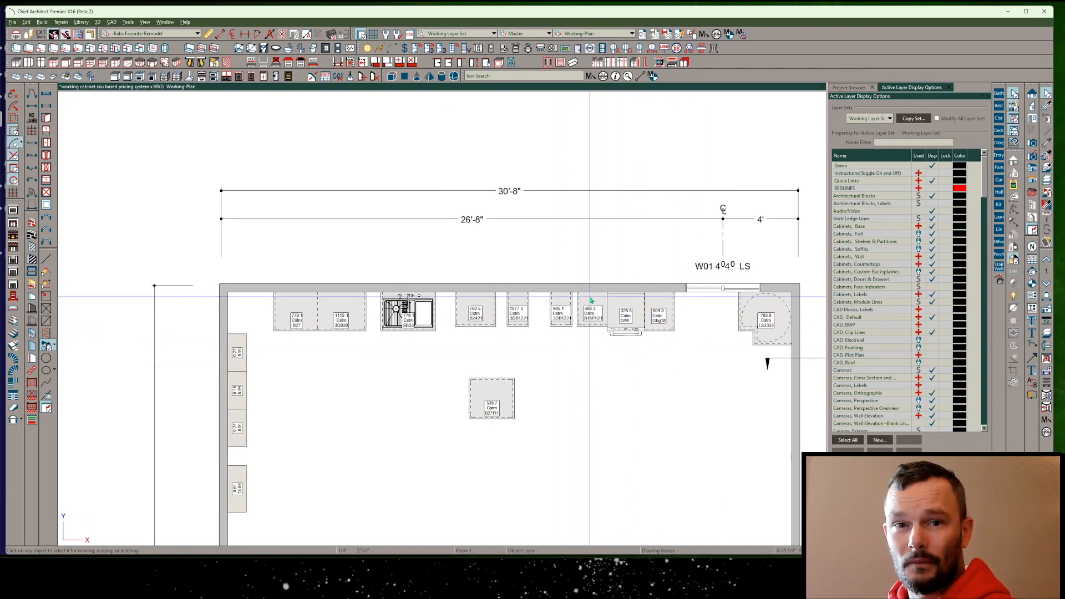